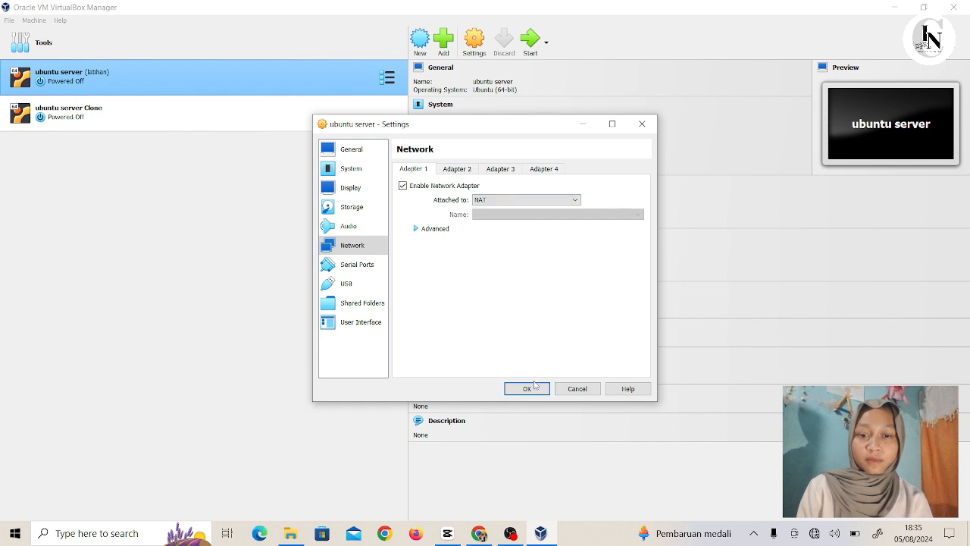
# Step: Confirm NAT as the Adapter 1 attachment in the network settings of ubuntu server and ubuntu server Clone
pyautogui.click(534, 387)
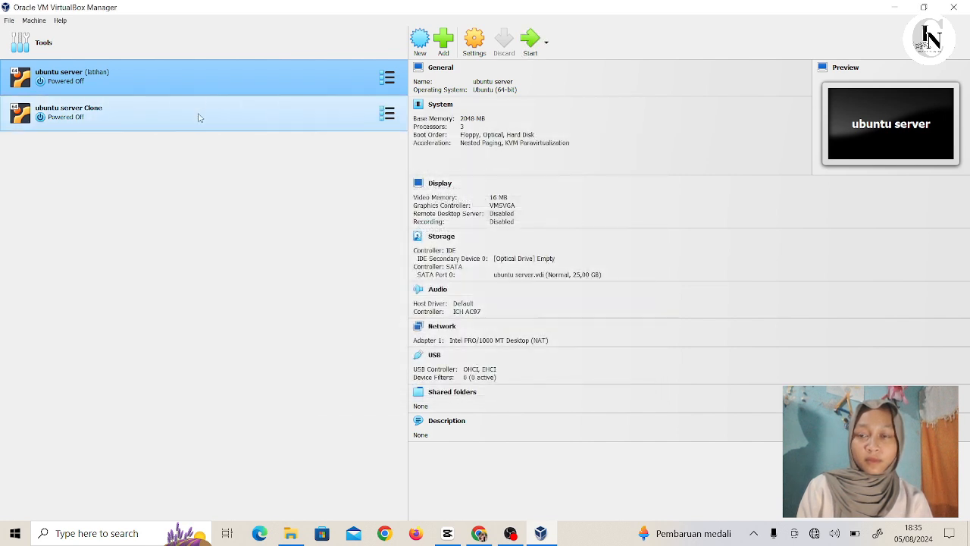
pyautogui.rightClick(199, 116)
pyautogui.click(226, 122)
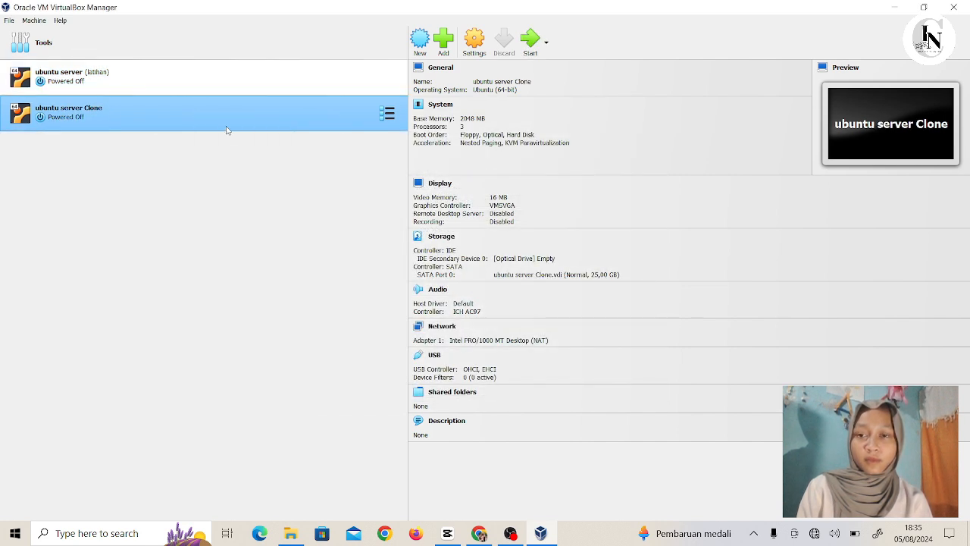
pyautogui.click(362, 248)
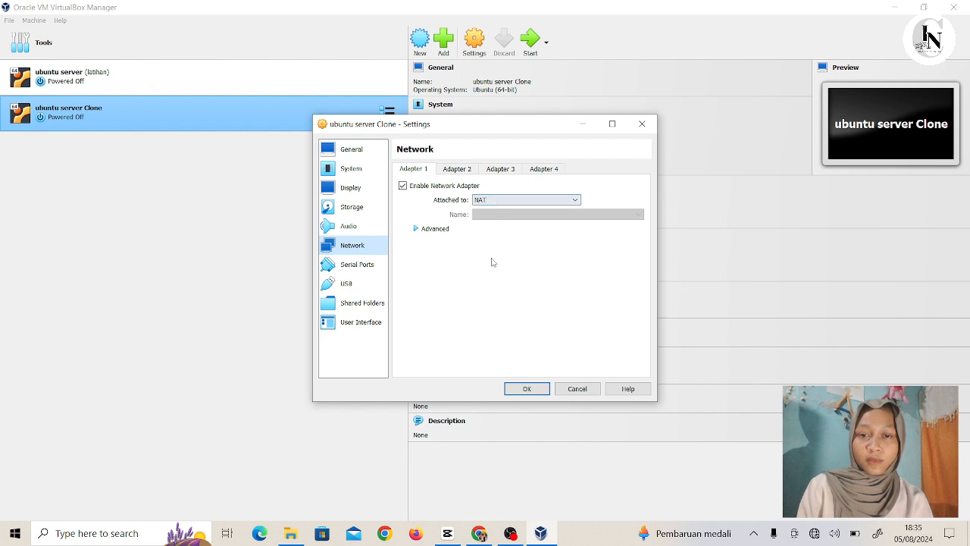
pyautogui.click(530, 389)
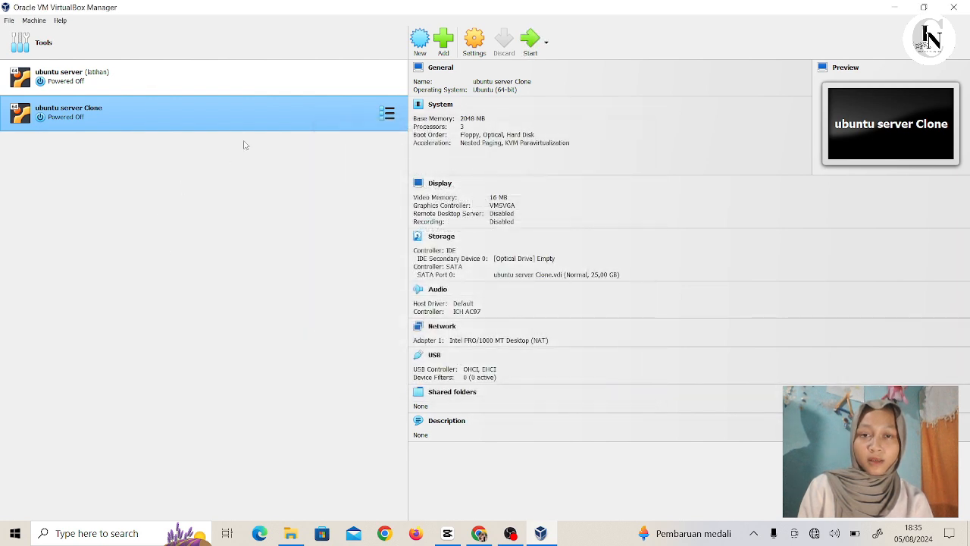
# Step: Start the virtual machines and run "ip addres" in the ubuntu server terminal
pyautogui.click(533, 38)
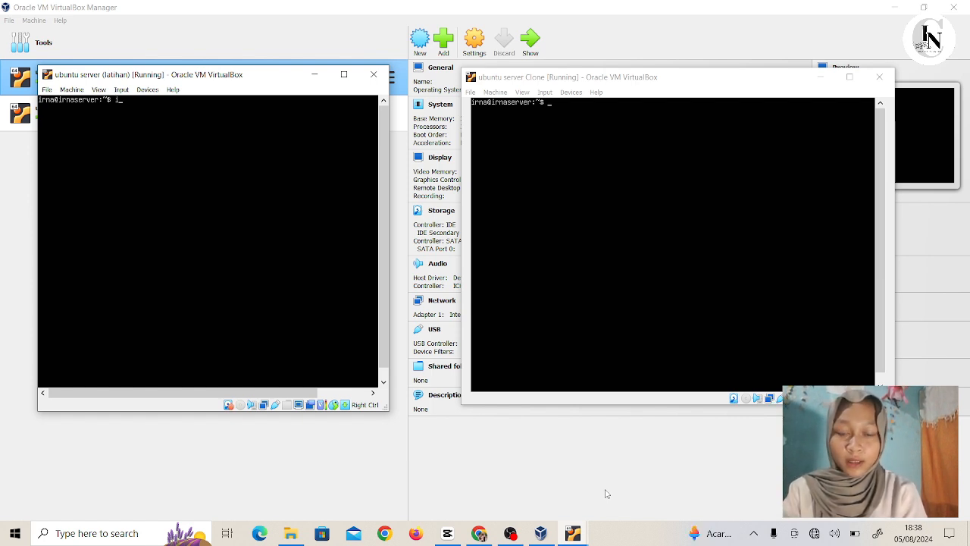
pyautogui.write('ip addres')
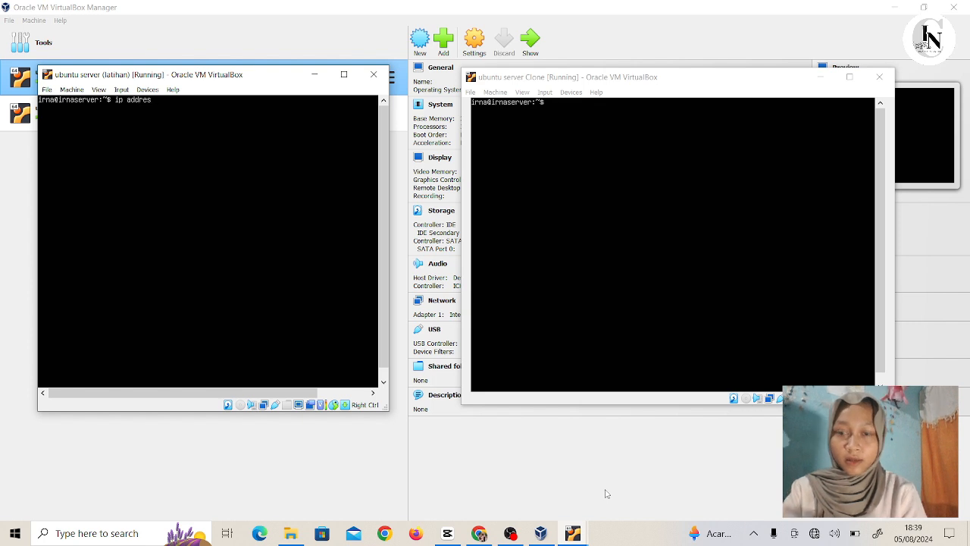
pyautogui.press('Return')
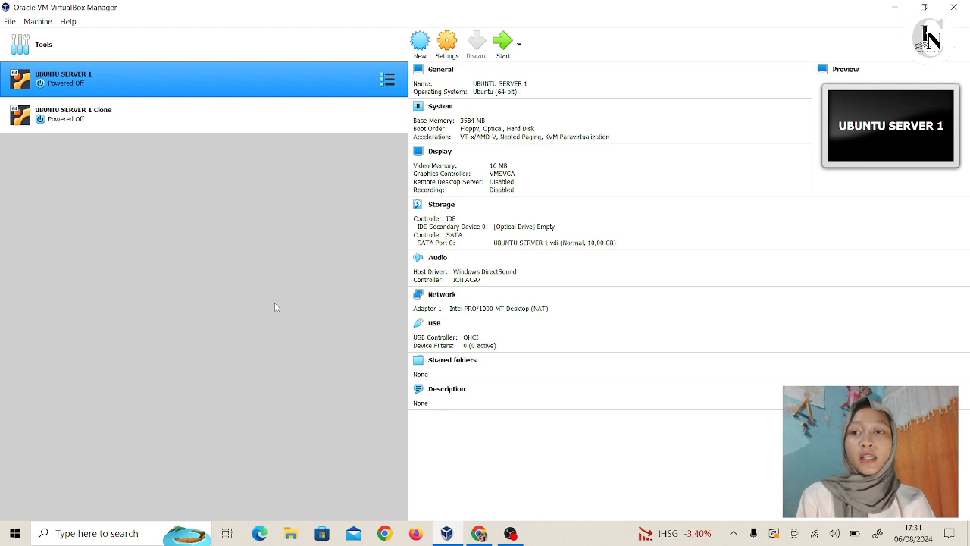
pyautogui.click(10, 21)
pyautogui.click(38, 35)
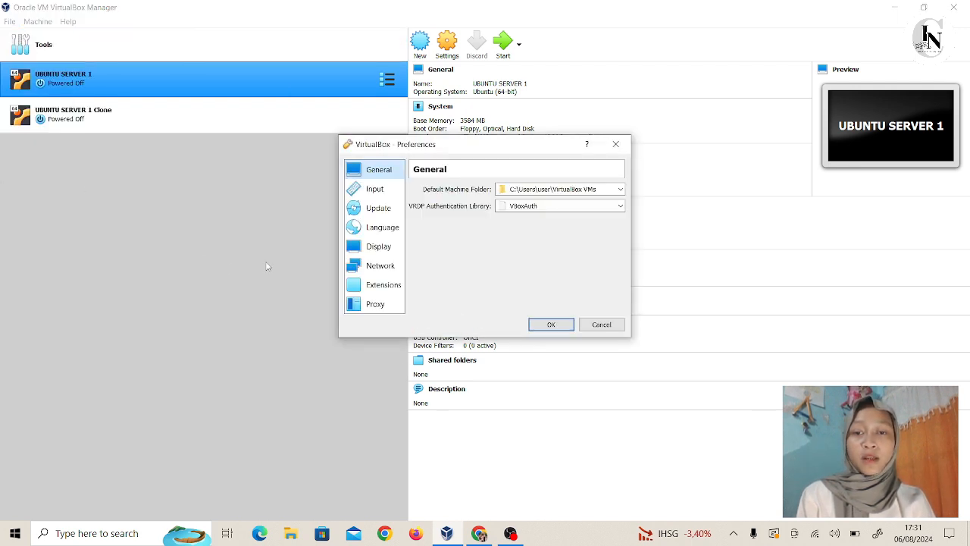
pyautogui.click(377, 270)
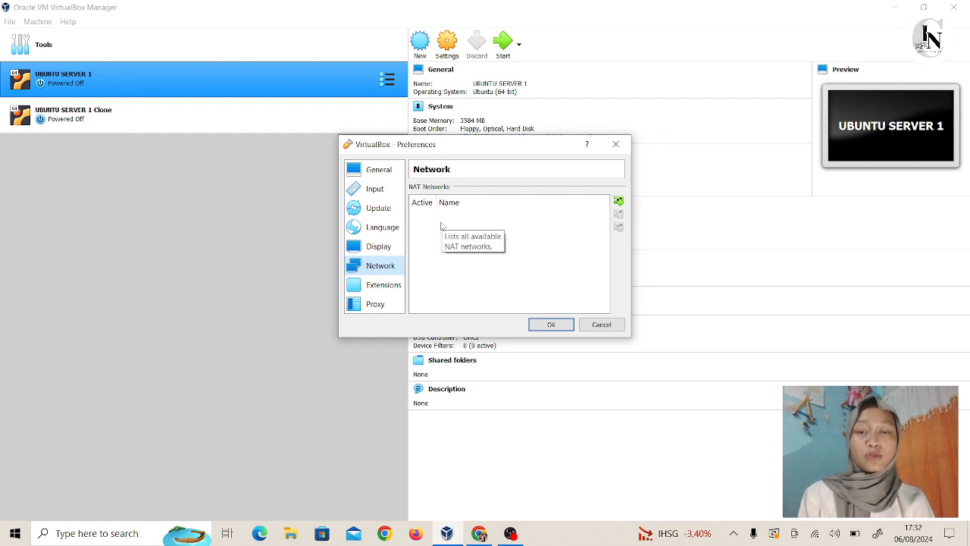
pyautogui.press('Escape')
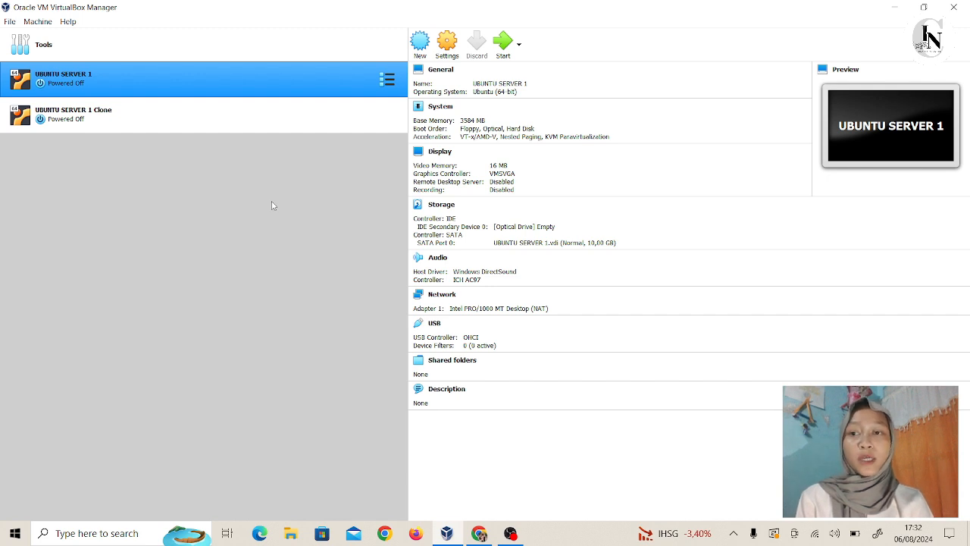
# Step: Add a new NAT network in the global network preferences and save it
pyautogui.click(11, 22)
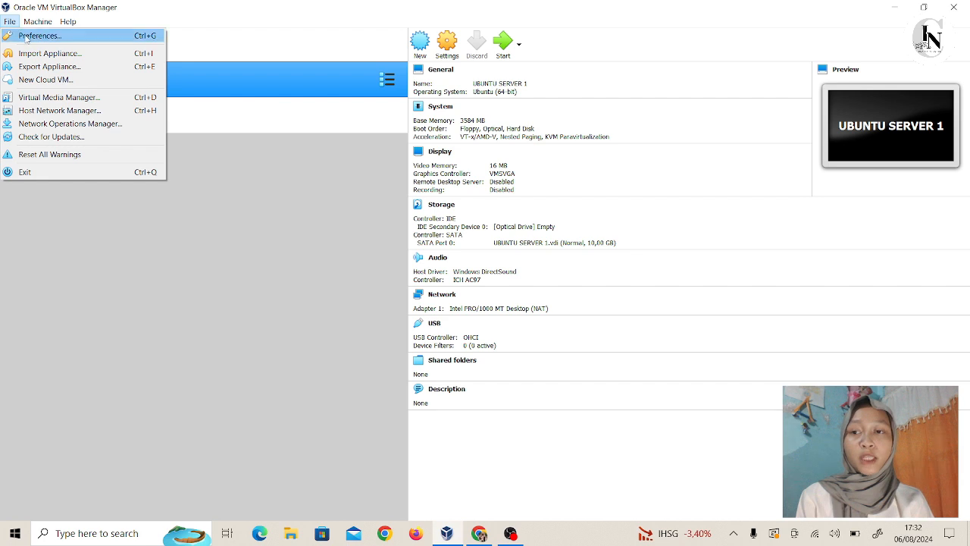
pyautogui.click(40, 36)
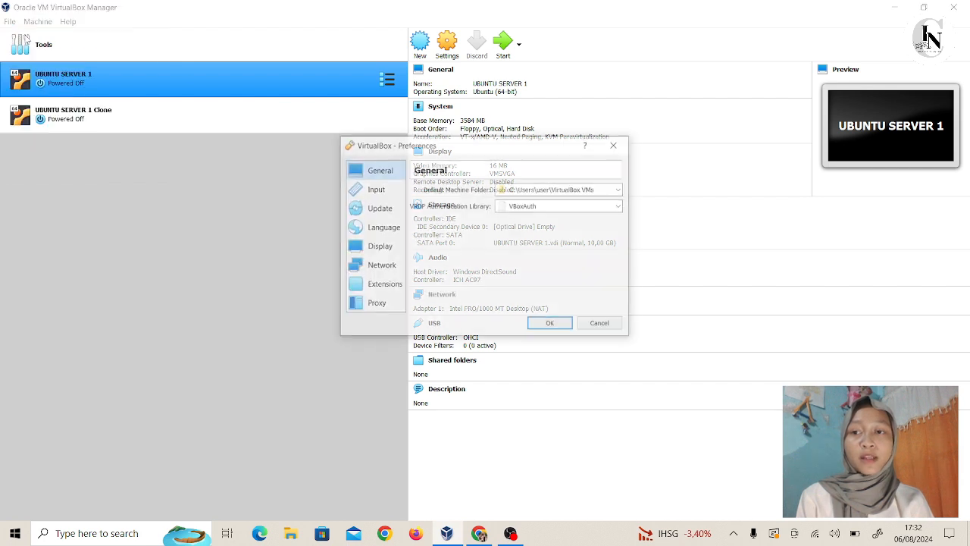
pyautogui.click(391, 267)
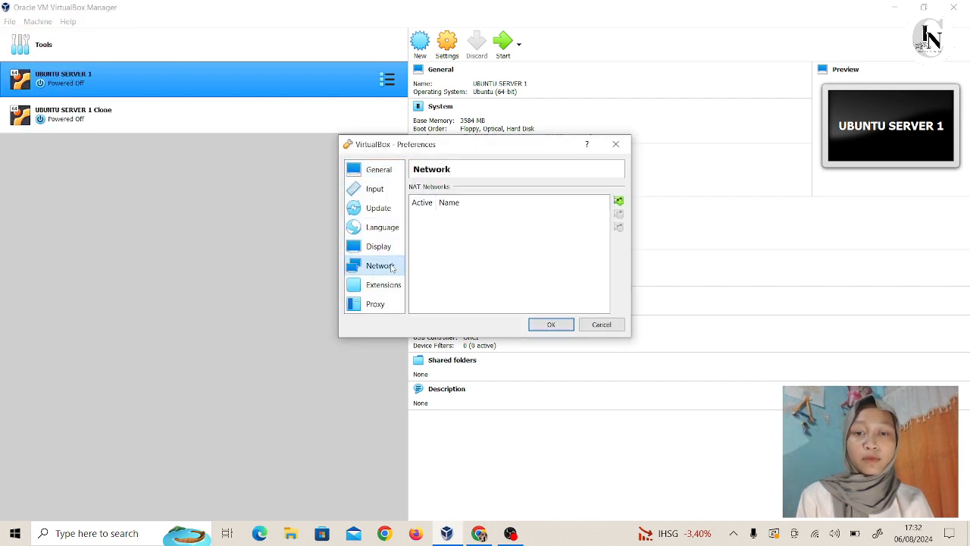
pyautogui.click(619, 202)
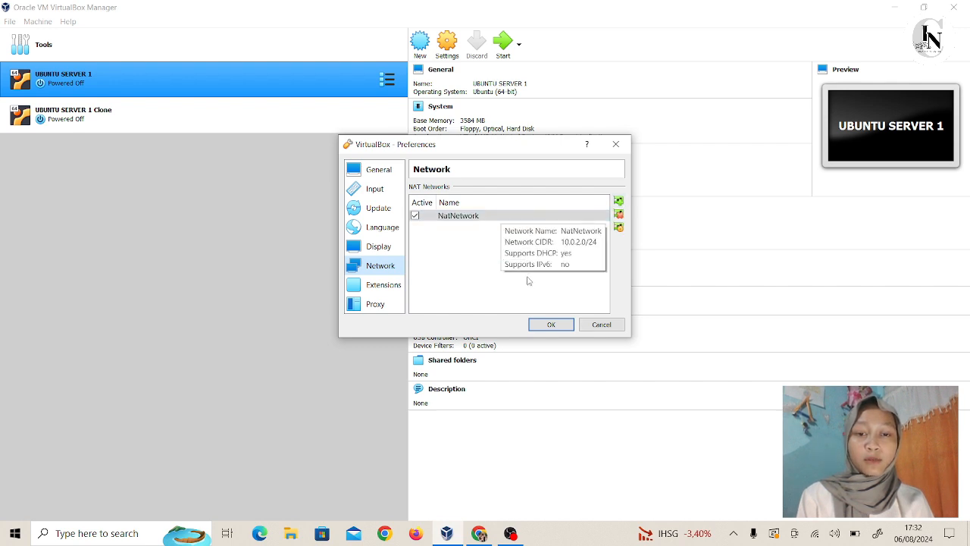
pyautogui.click(552, 325)
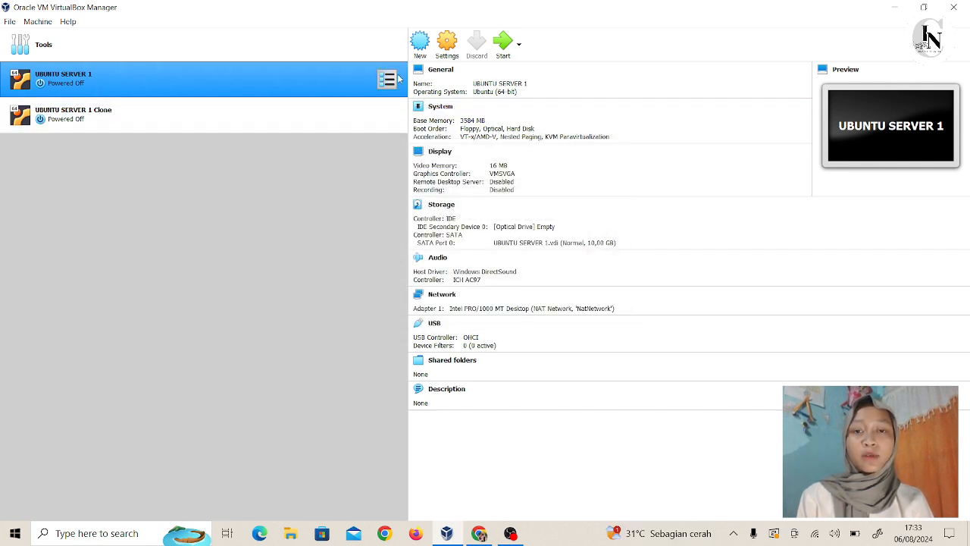
# Step: Attach Adapter 1 of UBUNTU SERVER 1 to the NAT Network named NatNetwork and save the settings
pyautogui.click(447, 46)
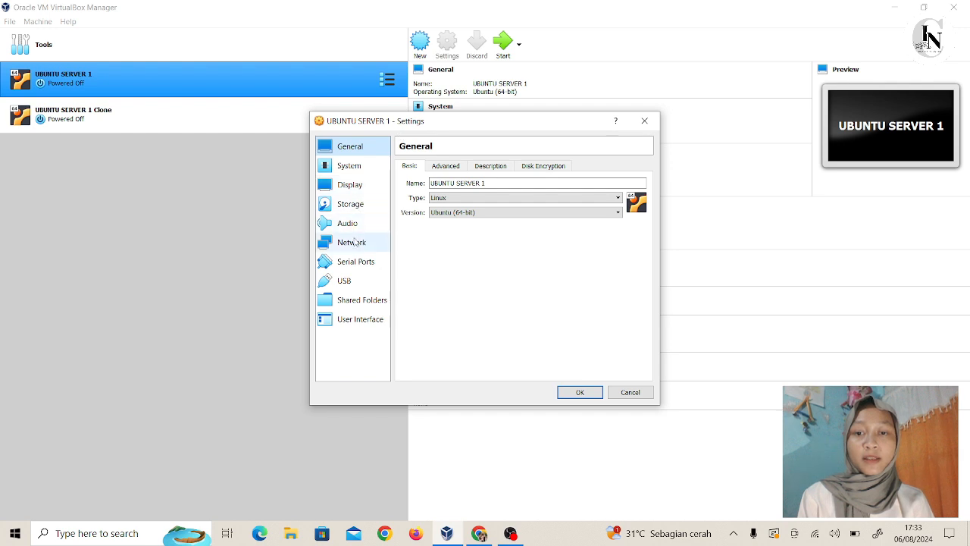
pyautogui.click(356, 249)
pyautogui.click(497, 197)
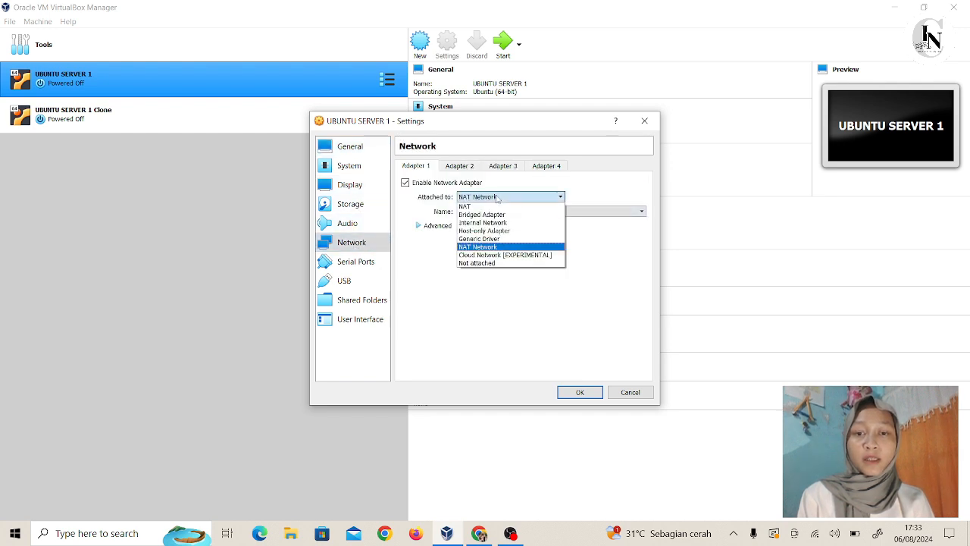
pyautogui.click(494, 248)
pyautogui.click(494, 213)
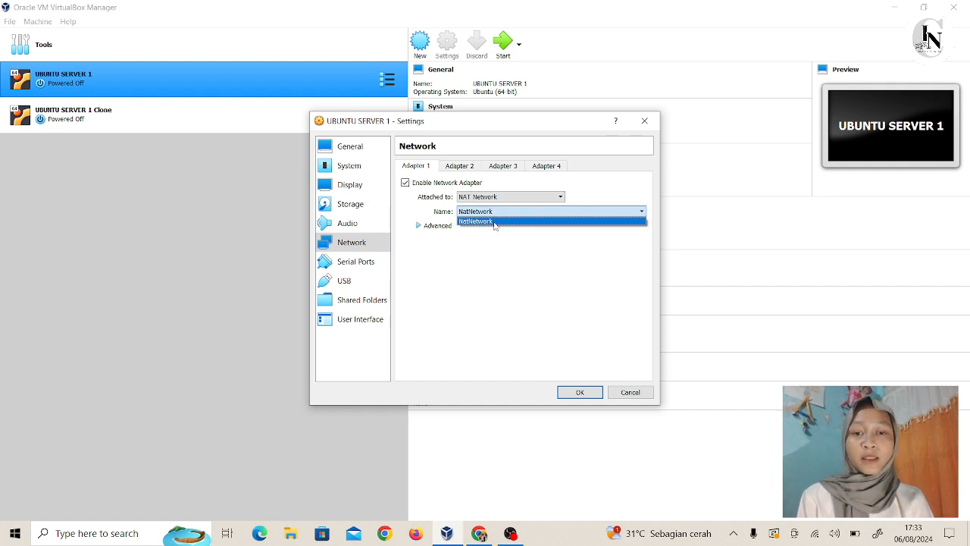
pyautogui.click(494, 221)
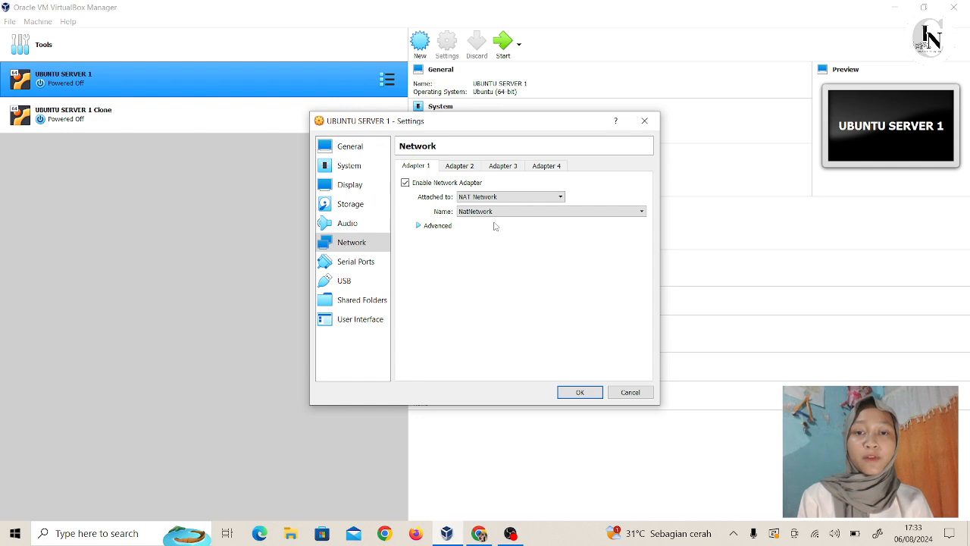
pyautogui.click(580, 393)
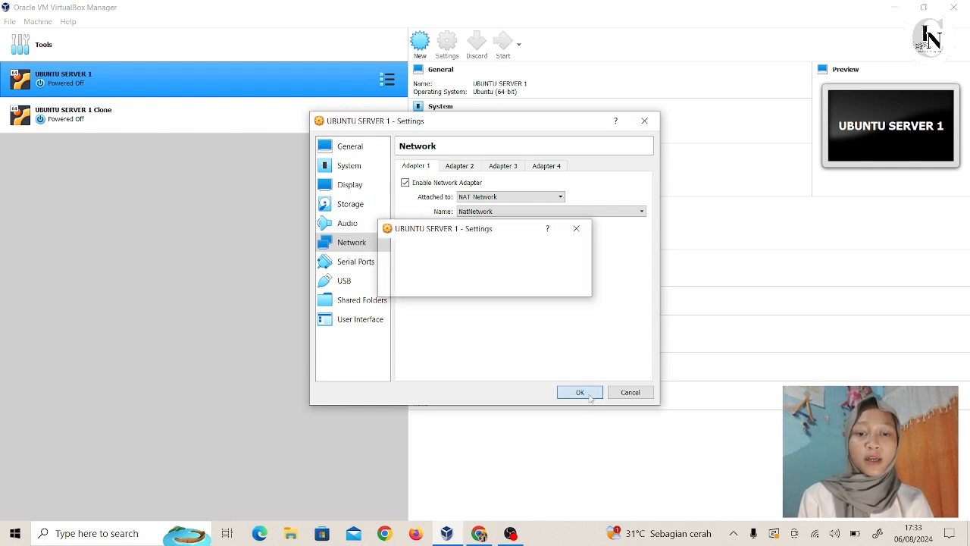
# Step: Confirm Adapter 1 of UBUNTU SERVER 1 Clone as attached to the NAT Network named NatNetwork
pyautogui.click(139, 106)
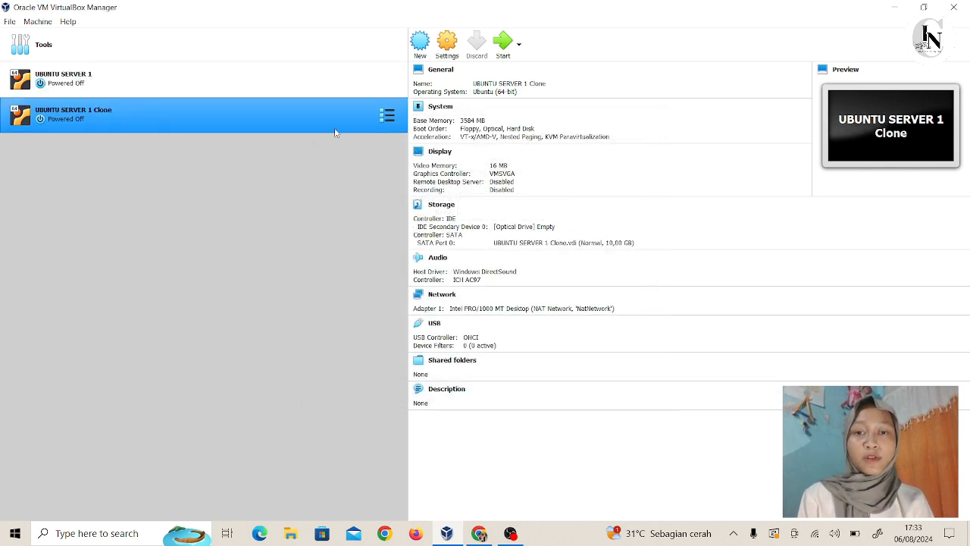
pyautogui.click(445, 44)
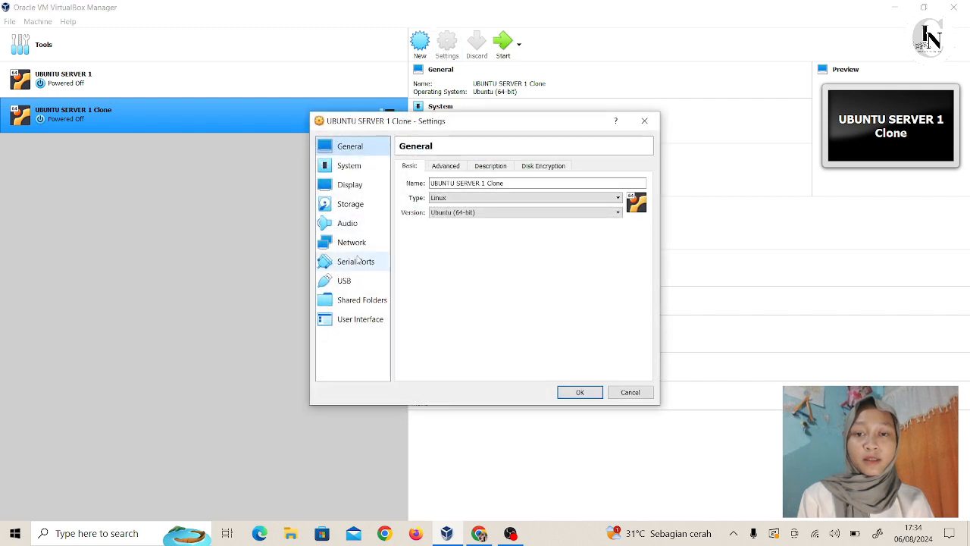
pyautogui.click(353, 242)
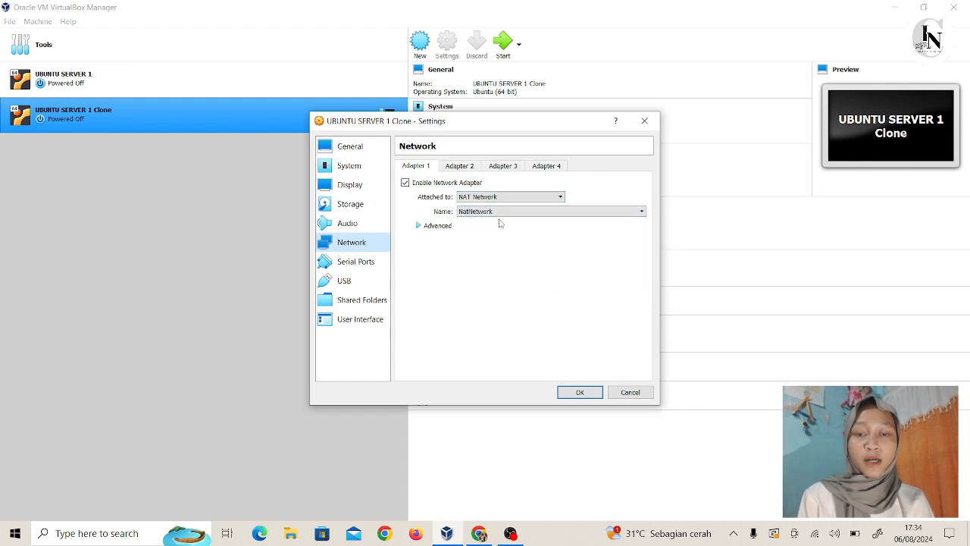
pyautogui.click(572, 392)
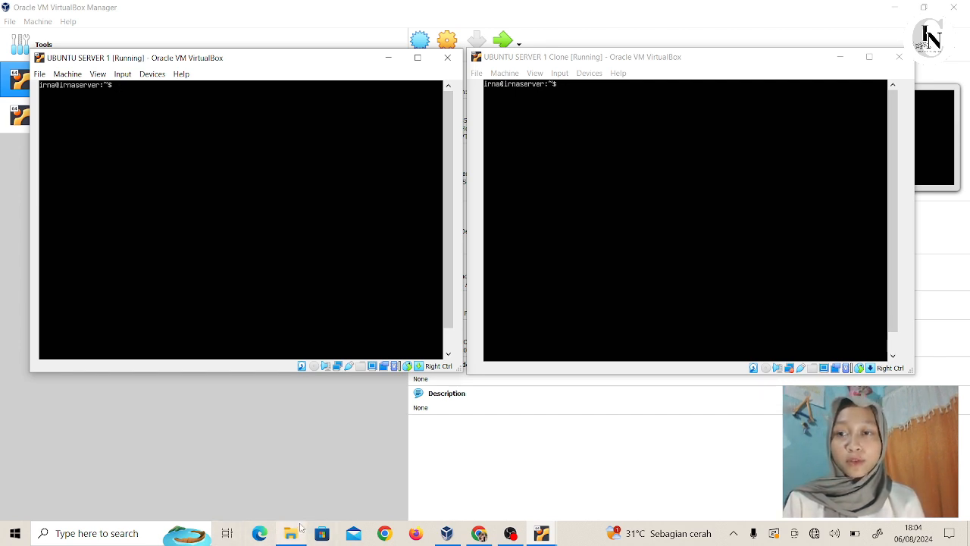
# Step: Try to release the DHCP lease of enp0s3 on UBUNTU SERVER 1 with "sudo dhclient -r", and list its addresses with "ip addres"
pyautogui.moveTo(300, 527)
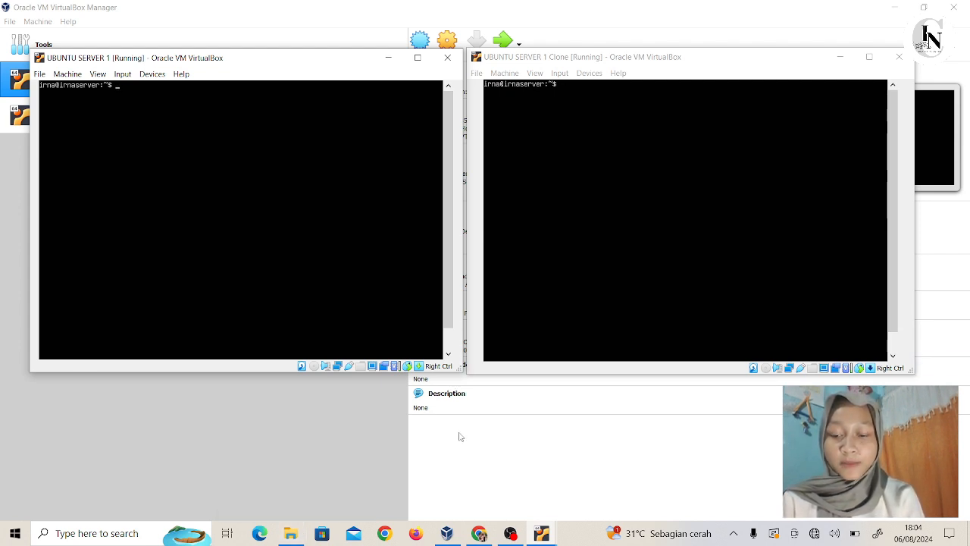
pyautogui.write('sudo')
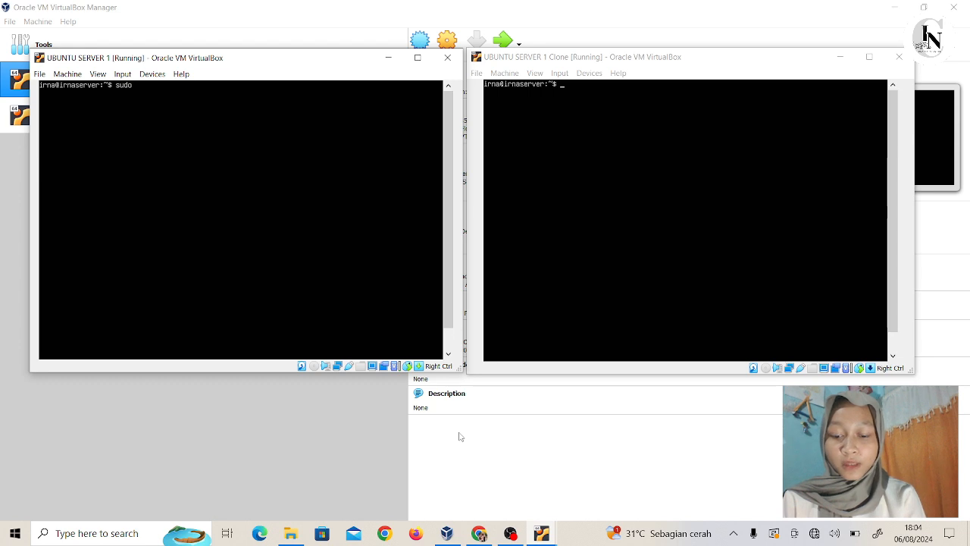
pyautogui.write(' dhclient')
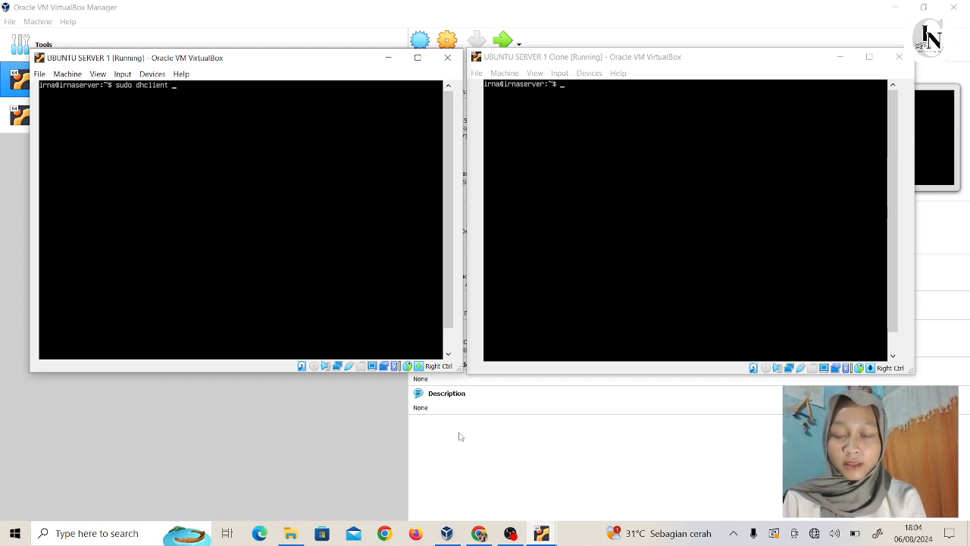
pyautogui.write(' -')
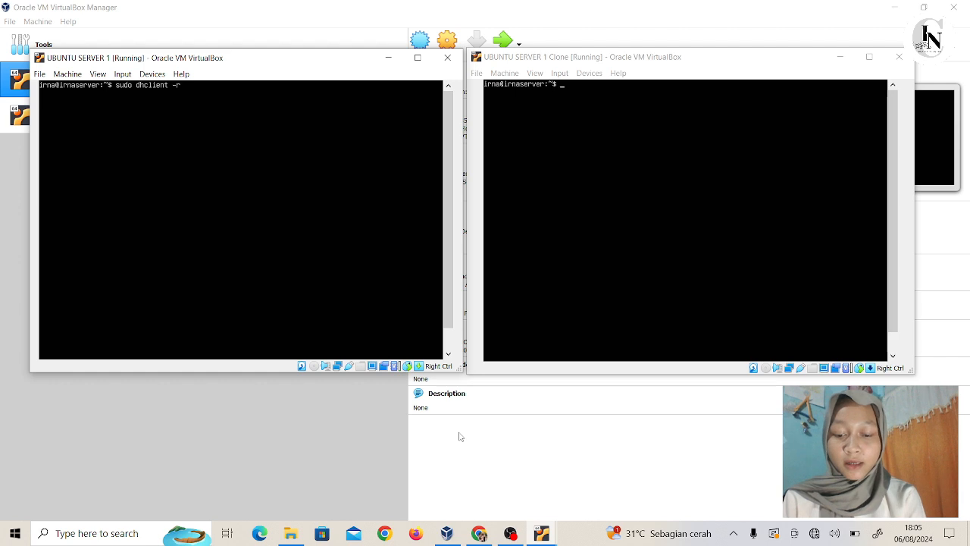
pyautogui.write('r enp0s')
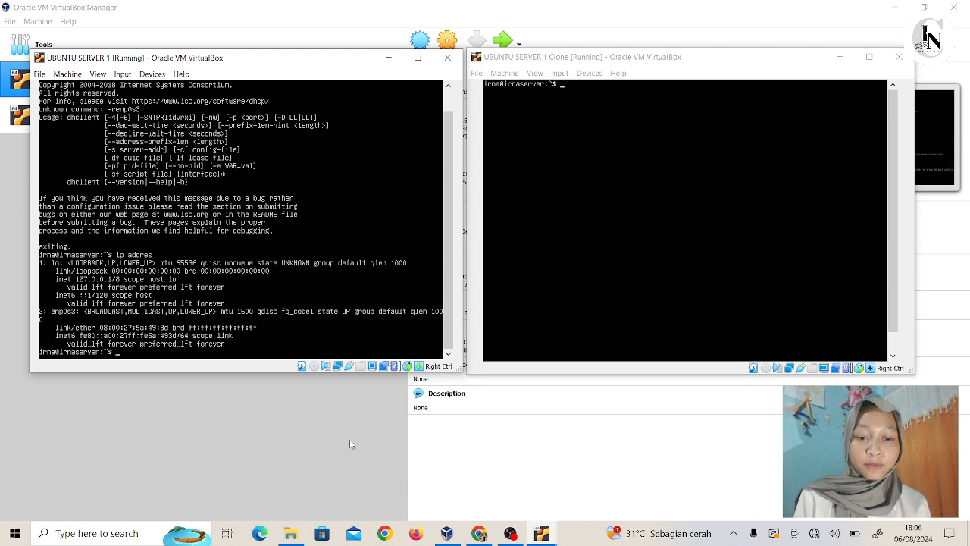
# Step: Run "sudo dhclient -r enp0s3" in the UBUNTU SERVER 1 Clone terminal, and list its addresses with "ip addres"
pyautogui.hotkey('alt', 'Tab')
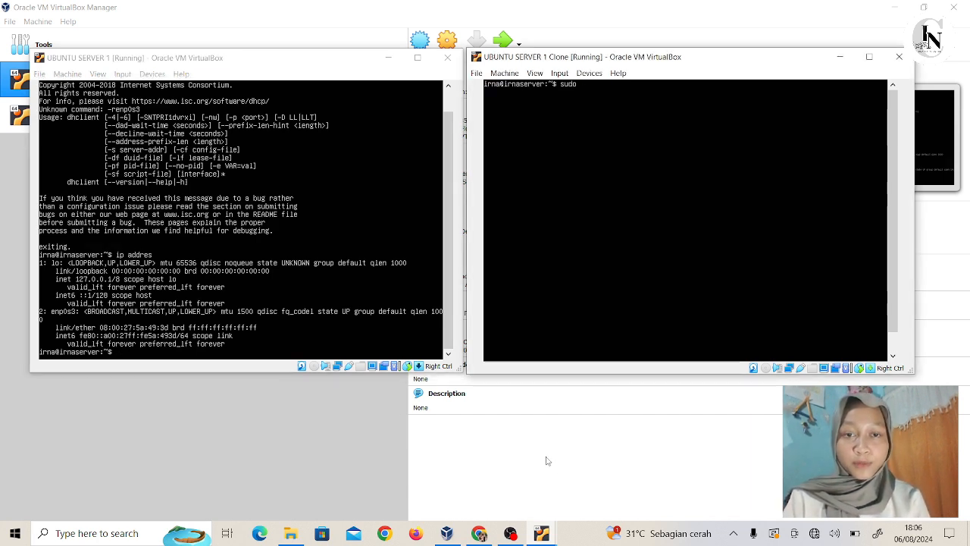
pyautogui.write('sudo dh')
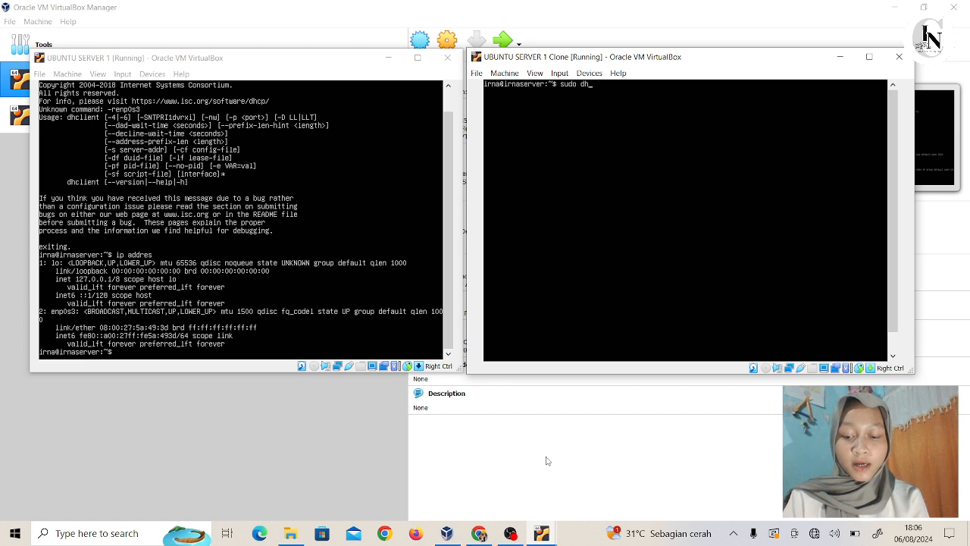
pyautogui.write('client')
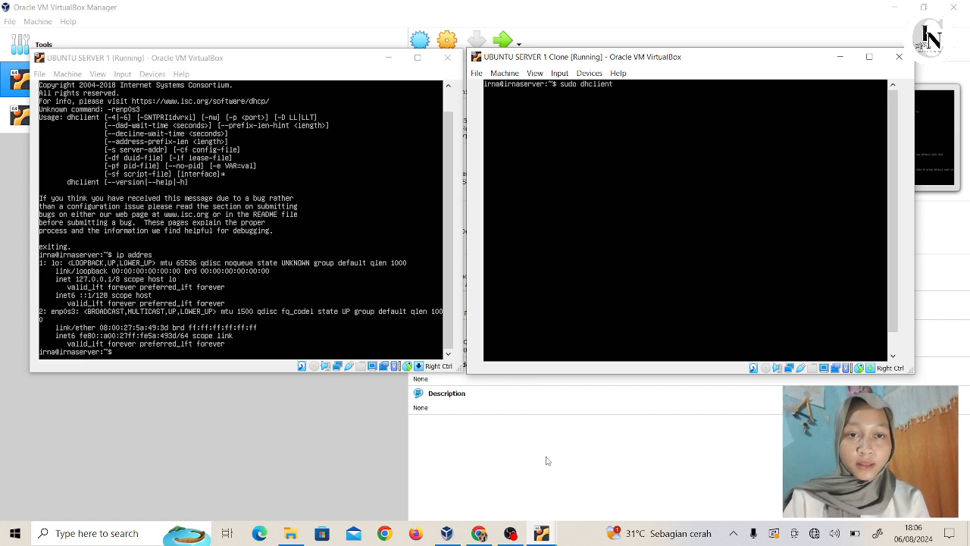
pyautogui.write(' -r e')
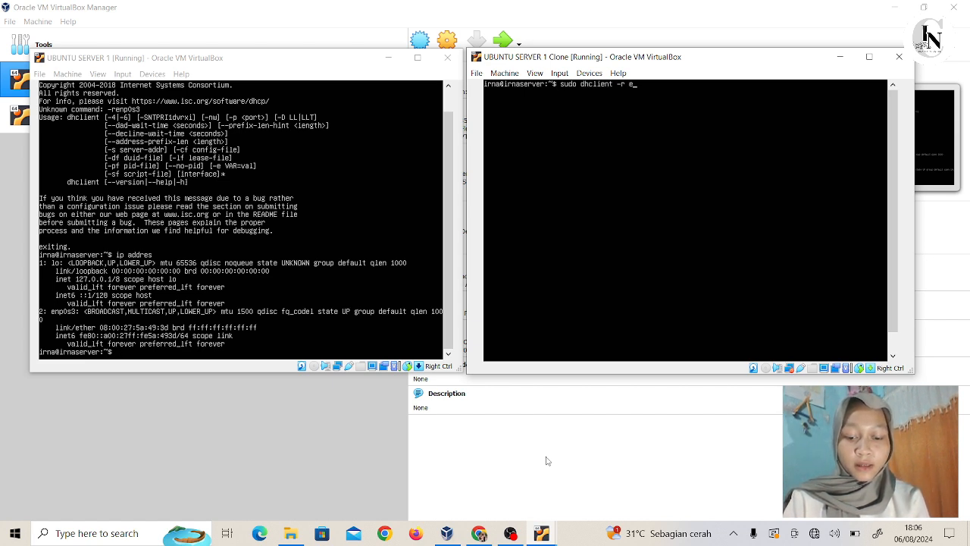
pyautogui.write('np0s3')
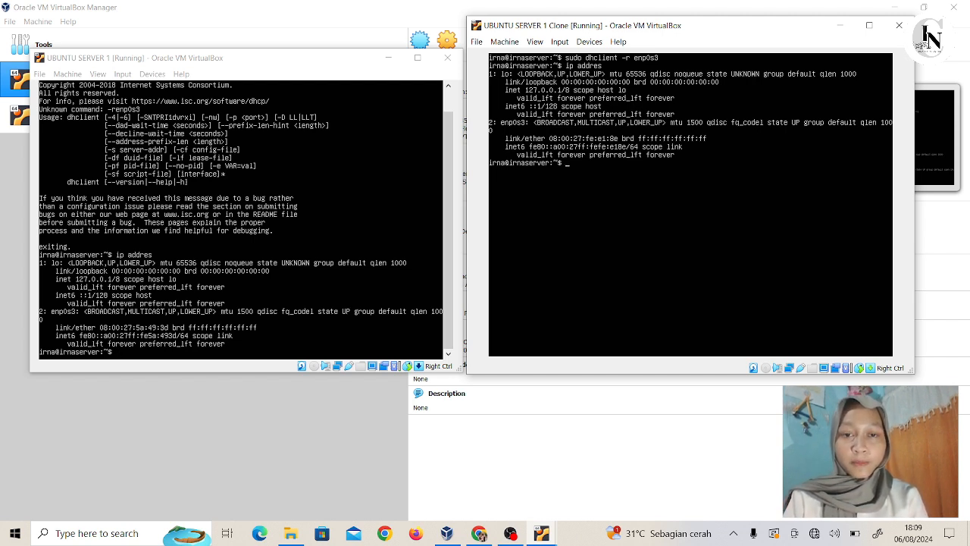
# Step: Request a DHCP lease on UBUNTU SERVER 1 Clone with "sudo dhclient enp0s3", and list its addresses with "ip addres"
pyautogui.write('sudo')
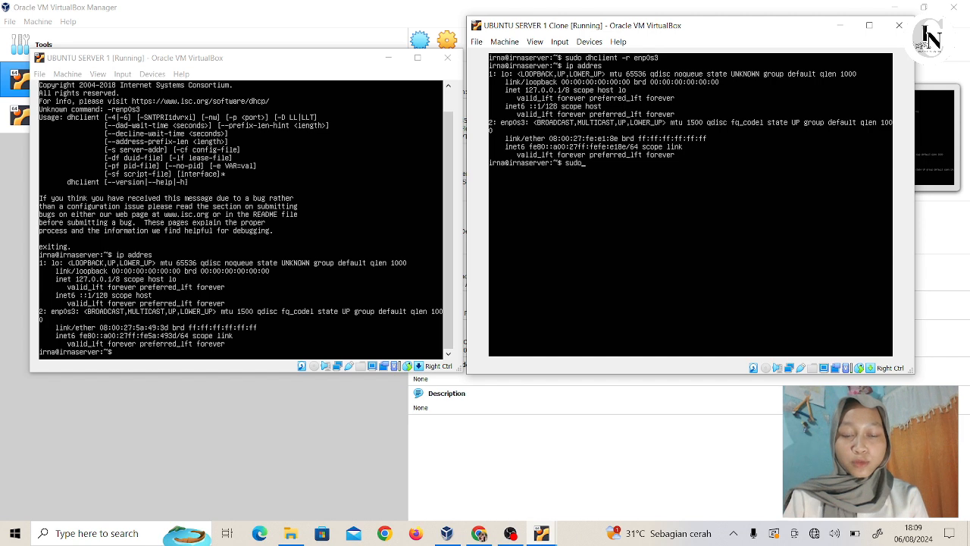
pyautogui.write(' dh')
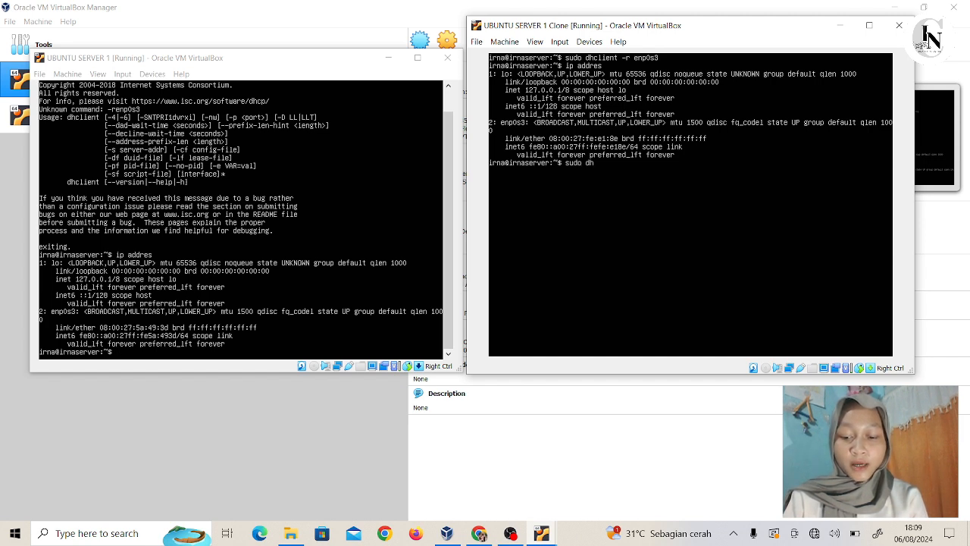
pyautogui.write('client')
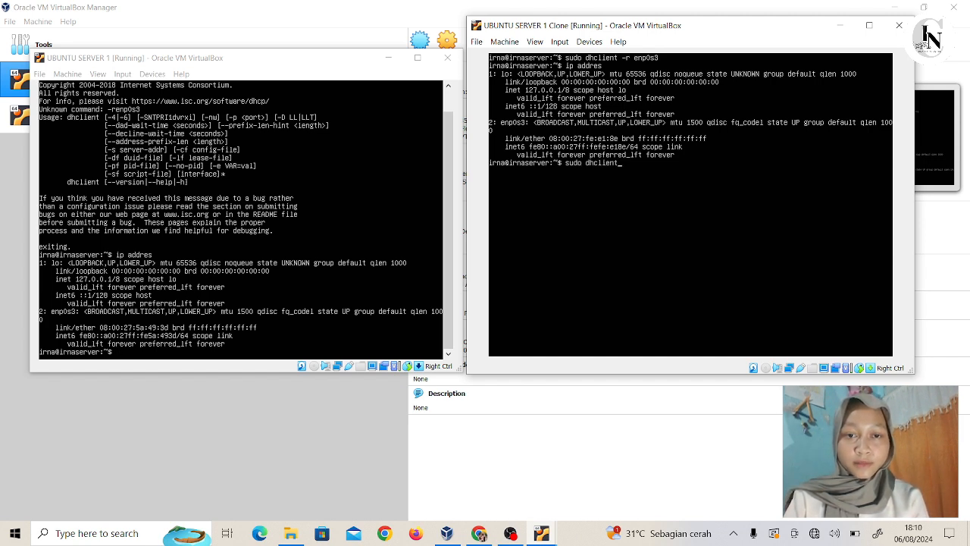
pyautogui.write(' enp')
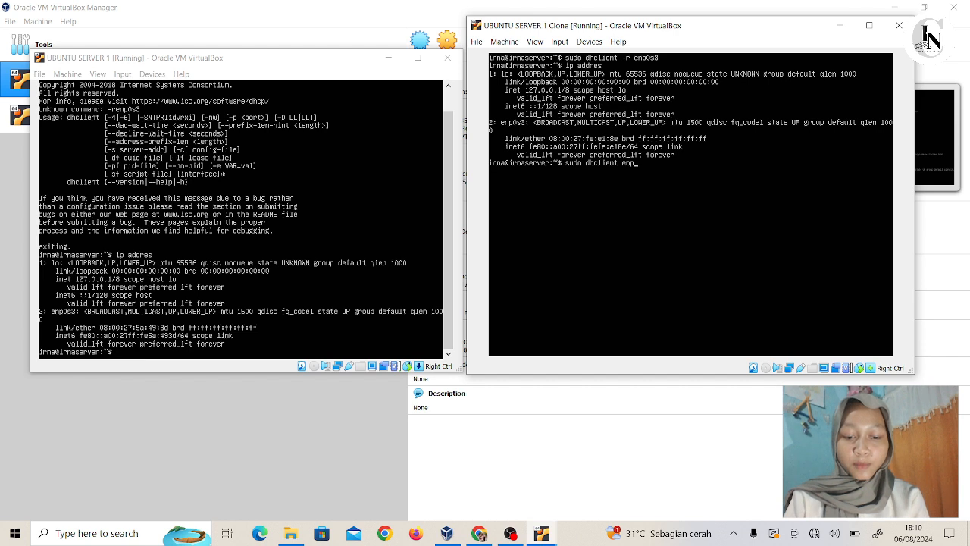
pyautogui.write('0s3')
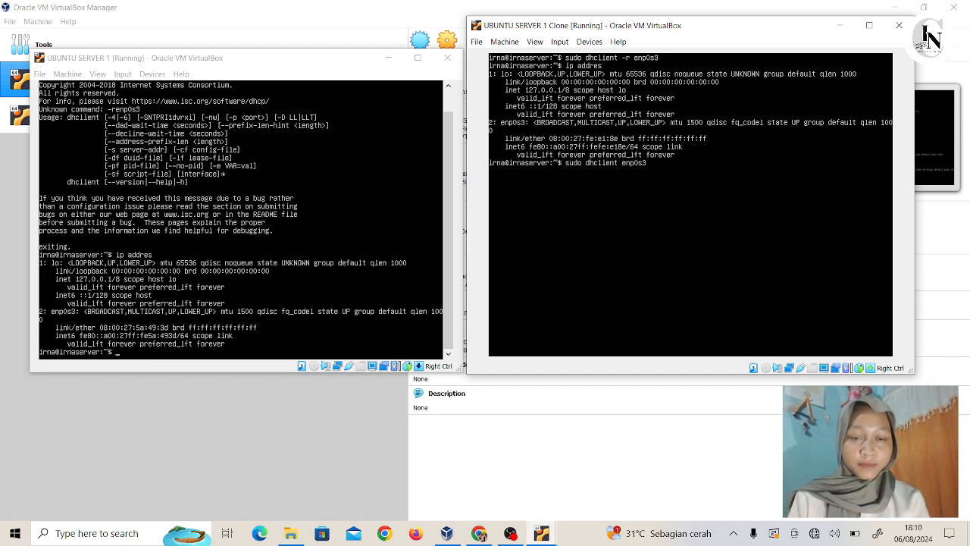
pyautogui.press('Return')
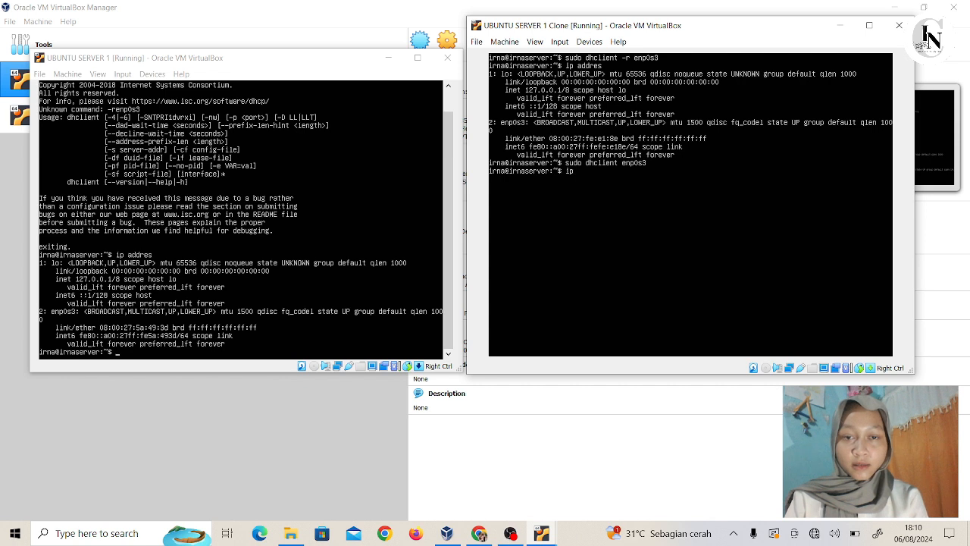
pyautogui.write('ip addres')
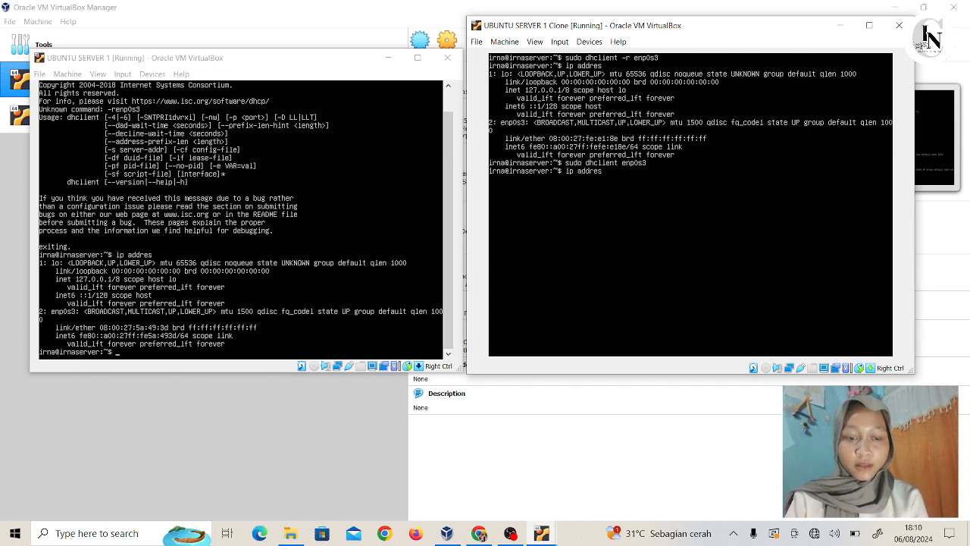
pyautogui.press('Return')
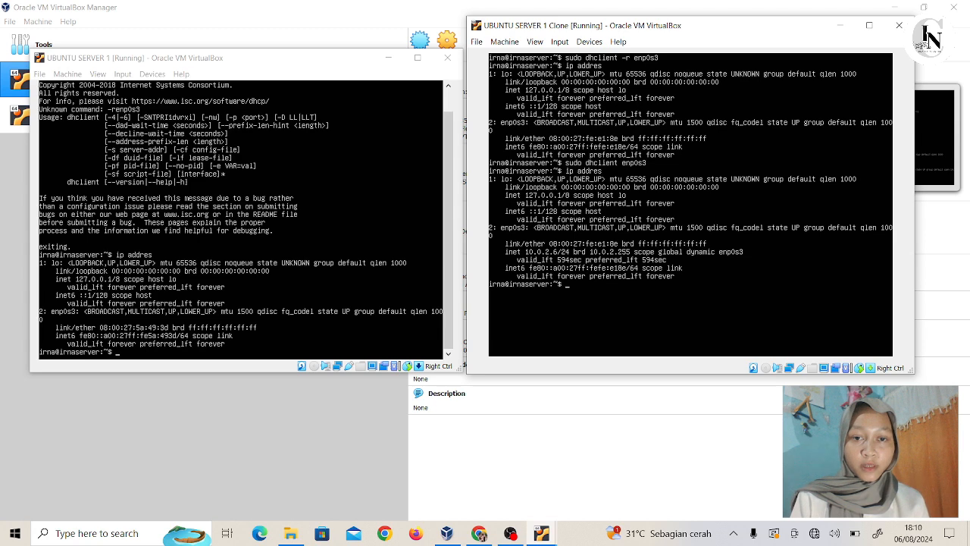
# Step: Request a DHCP lease on UBUNTU SERVER 1 with "sudo dhclient enp0s3", and list its addresses with "ip addres"
pyautogui.click(537, 530)
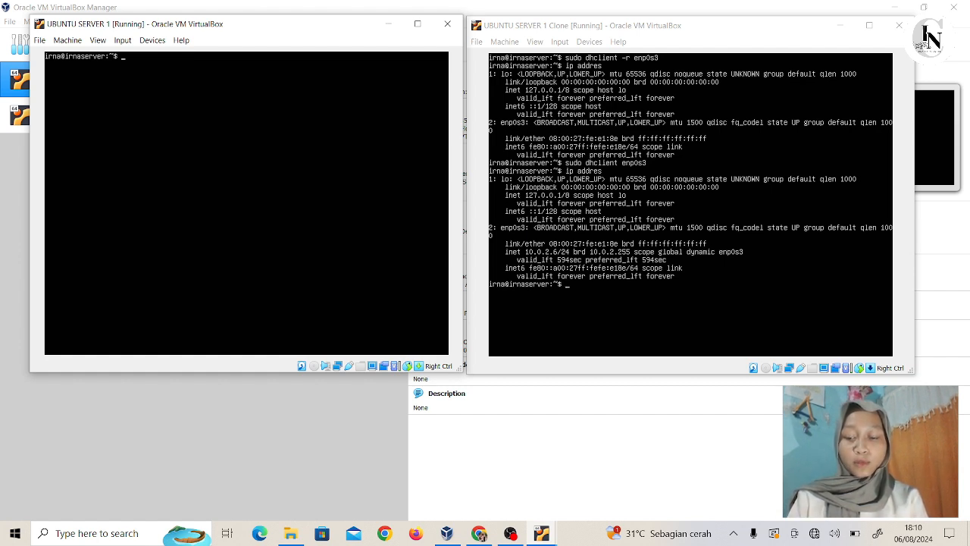
pyautogui.write('s')
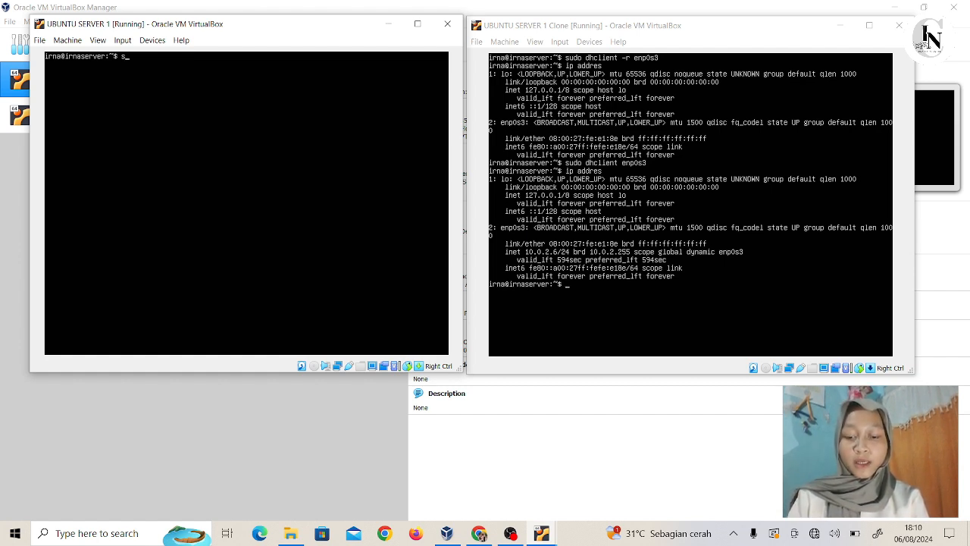
pyautogui.write('udo')
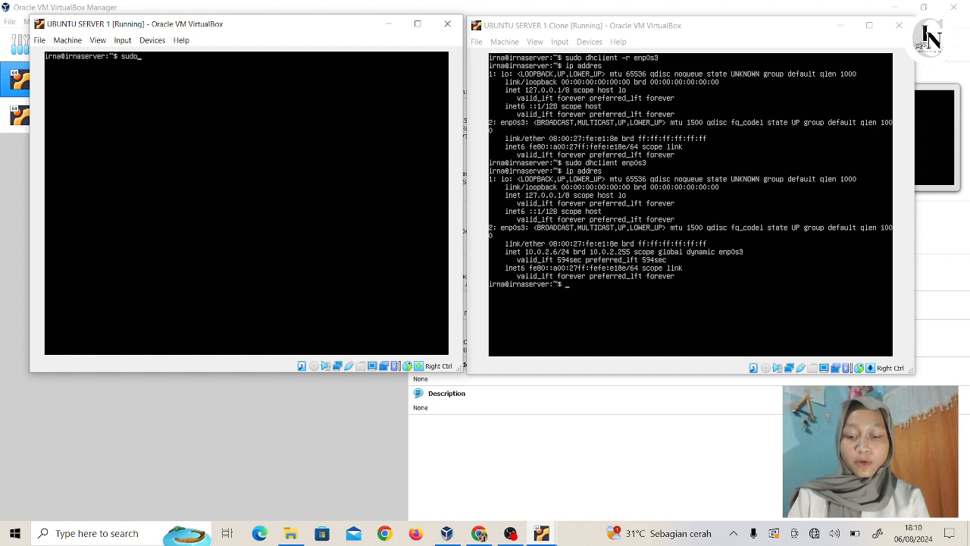
pyautogui.write(' dhcli')
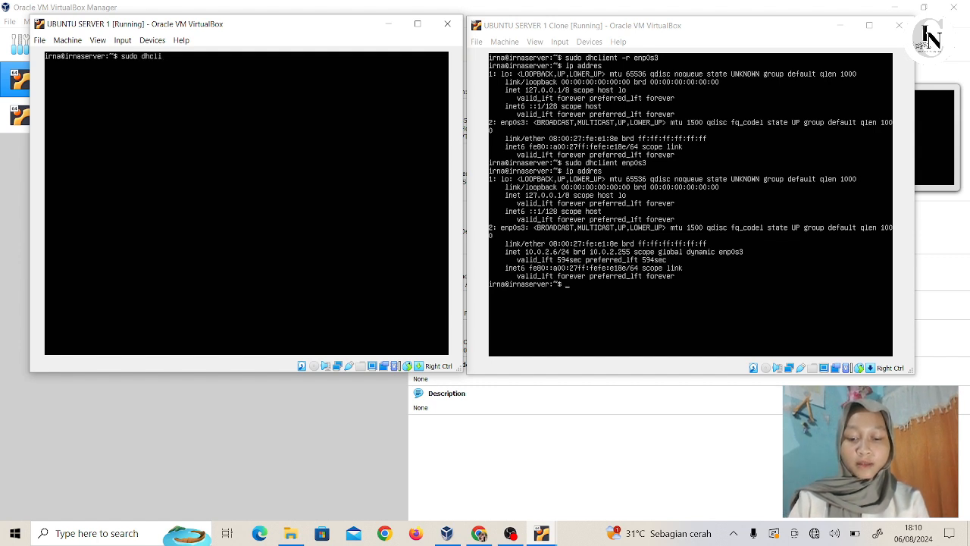
pyautogui.write('ent en')
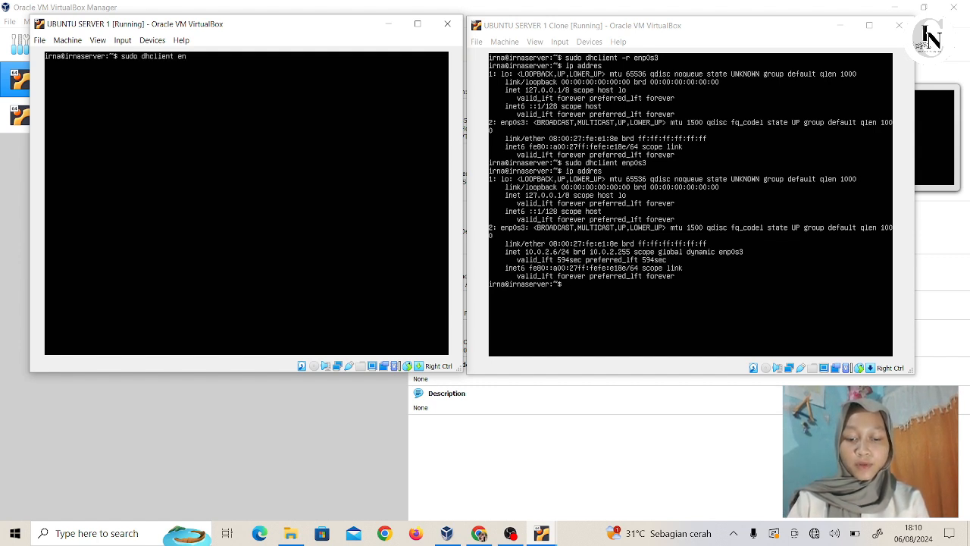
pyautogui.write('p0s3')
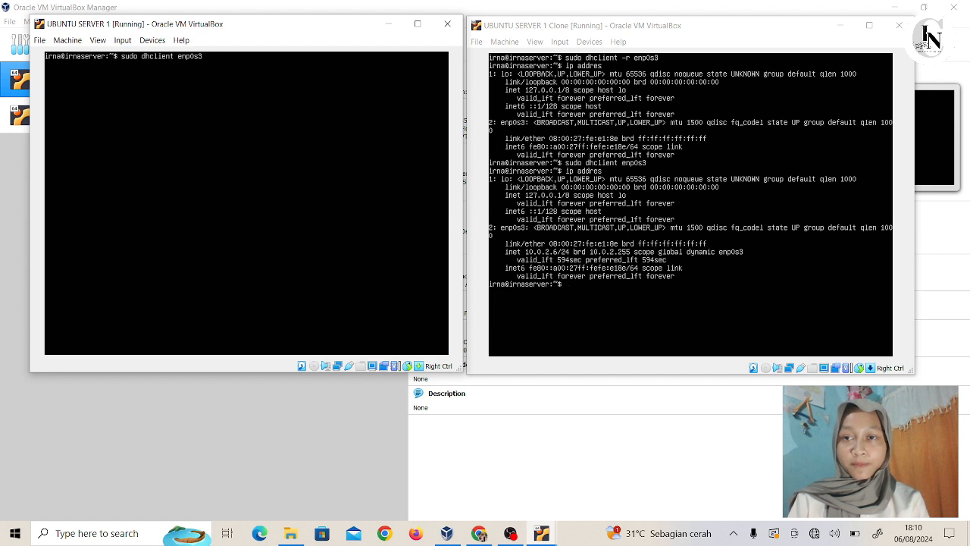
pyautogui.press('Return')
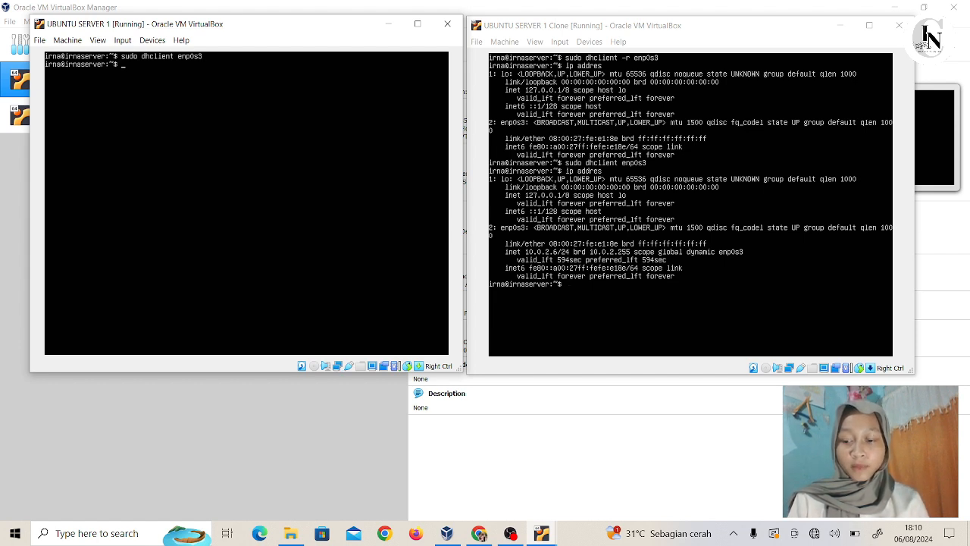
pyautogui.write('i')
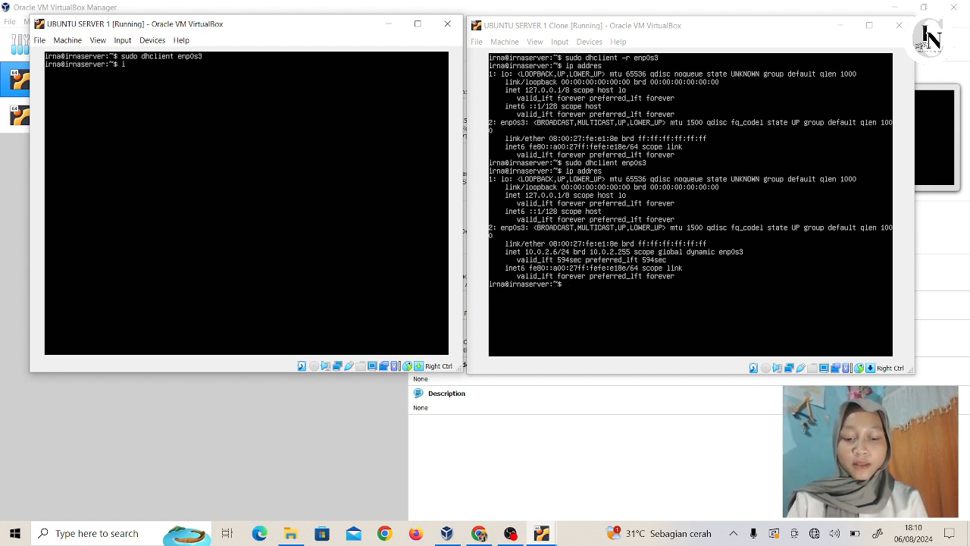
pyautogui.write('p addres')
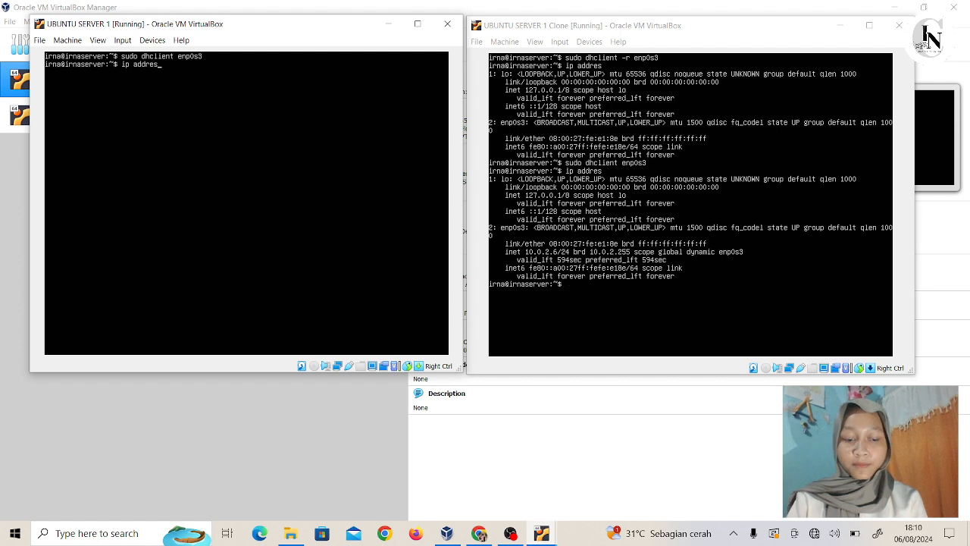
pyautogui.press('Return')
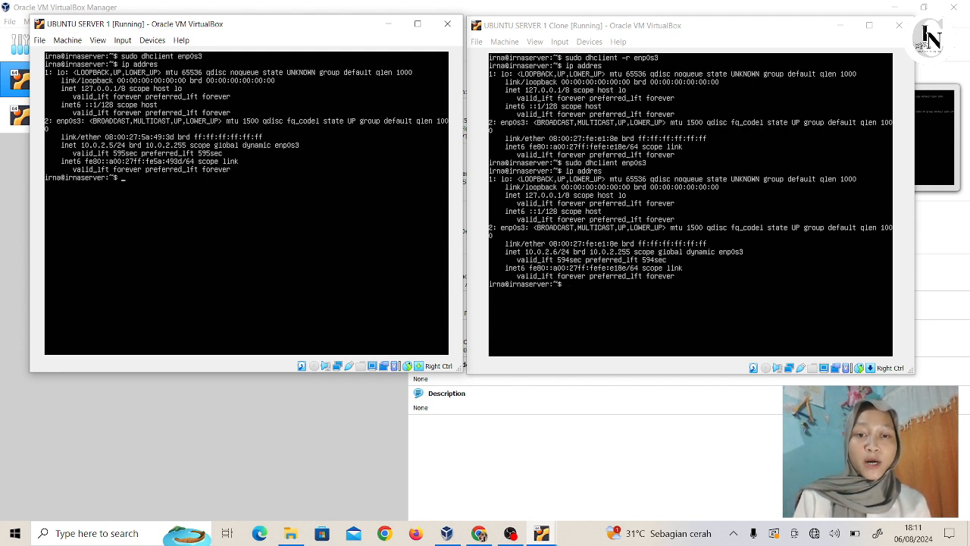
# Step: Test connectivity from UBUNTU SERVER 1 to the clone with "ping 10.0.2.6", and stop the ping after several replies
pyautogui.click(682, 318)
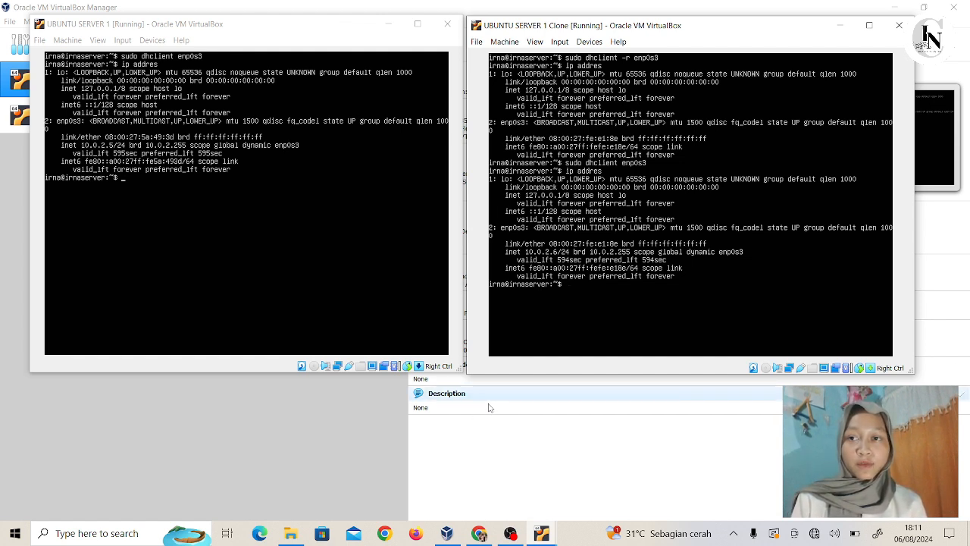
pyautogui.click(541, 534)
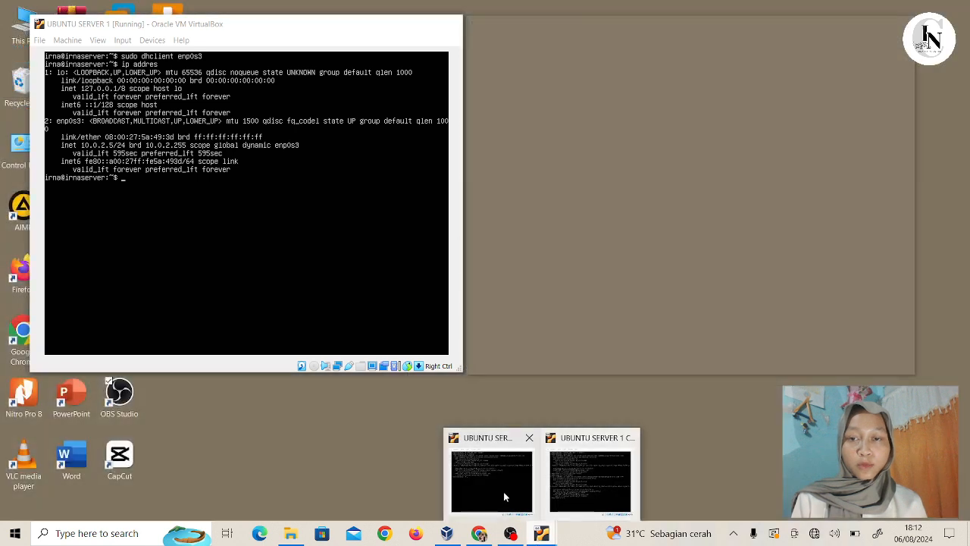
pyautogui.click(503, 491)
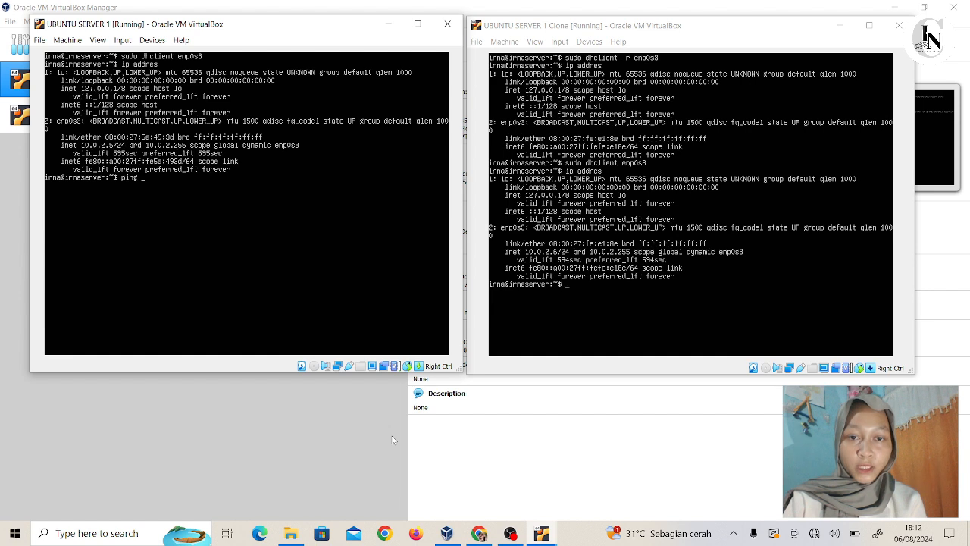
pyautogui.write('0.0')
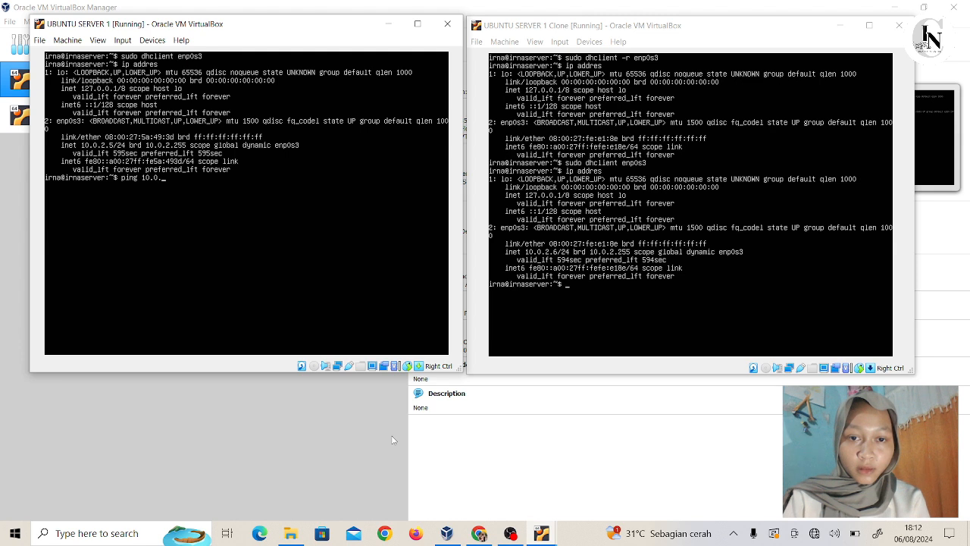
pyautogui.write('.2.')
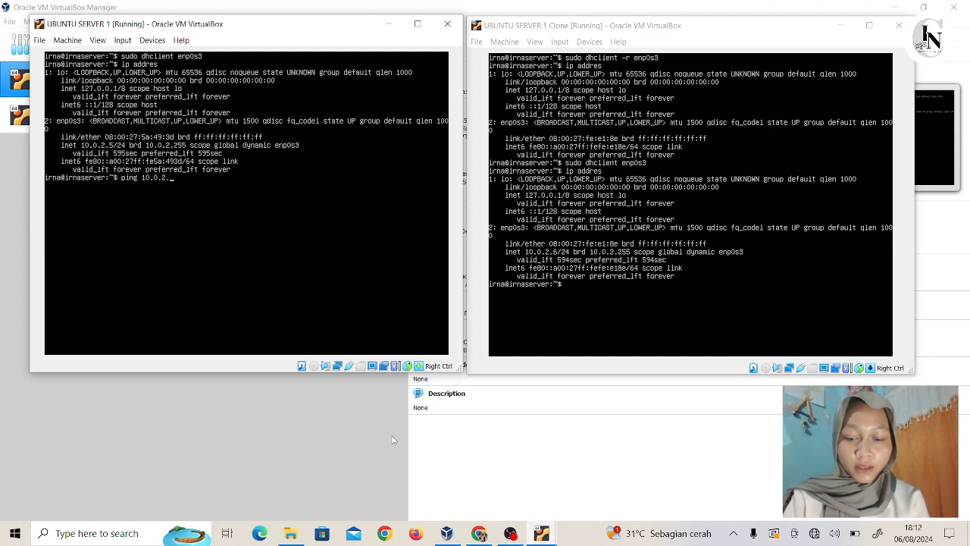
pyautogui.write('6')
pyautogui.press('Return')
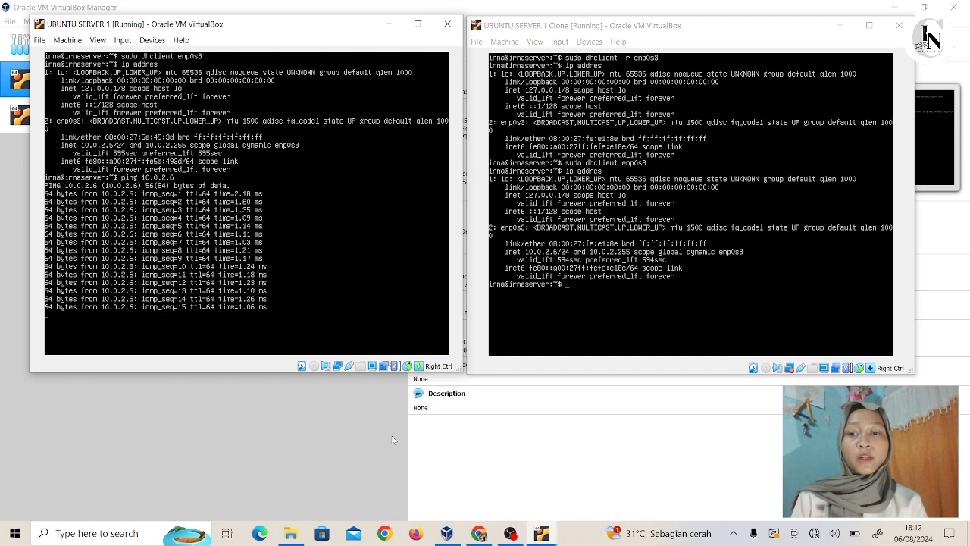
pyautogui.hotkey('ctrl', 'c')
# Step: Test connectivity from UBUNTU SERVER 1 Clone to UBUNTU SERVER 1 with "ping 10.0.2.5"
pyautogui.hotkey('alt', 'Tab')
pyautogui.write('p')
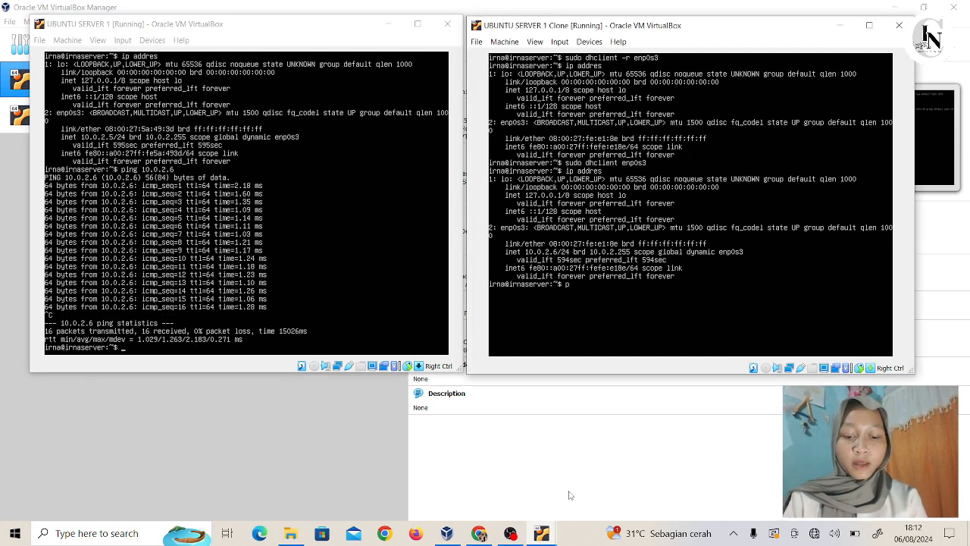
pyautogui.write('ing')
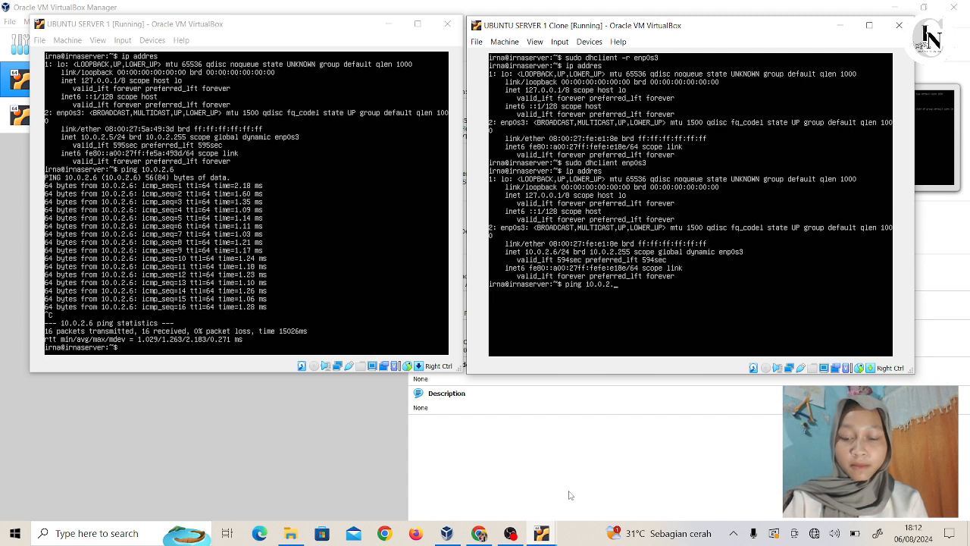
pyautogui.write('10.0.2.5')
pyautogui.press('Return')
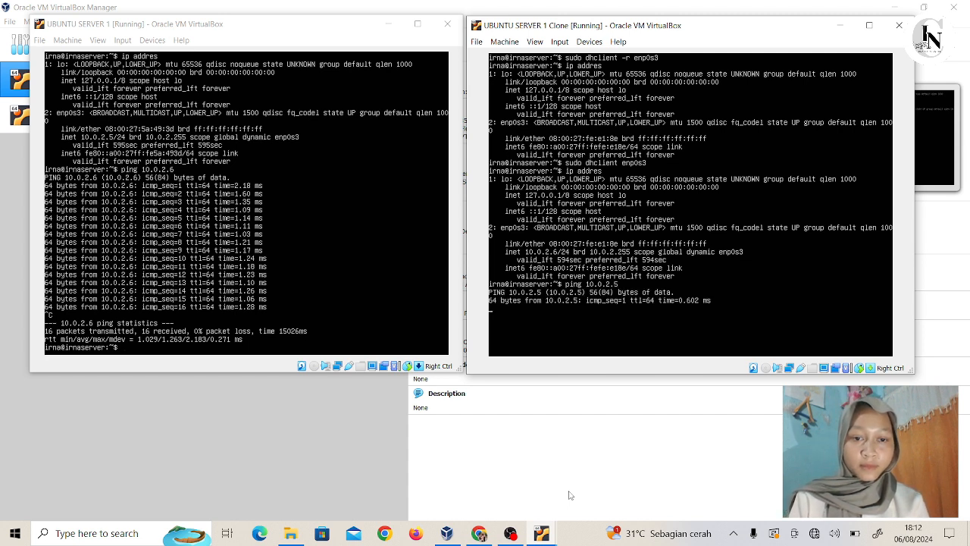
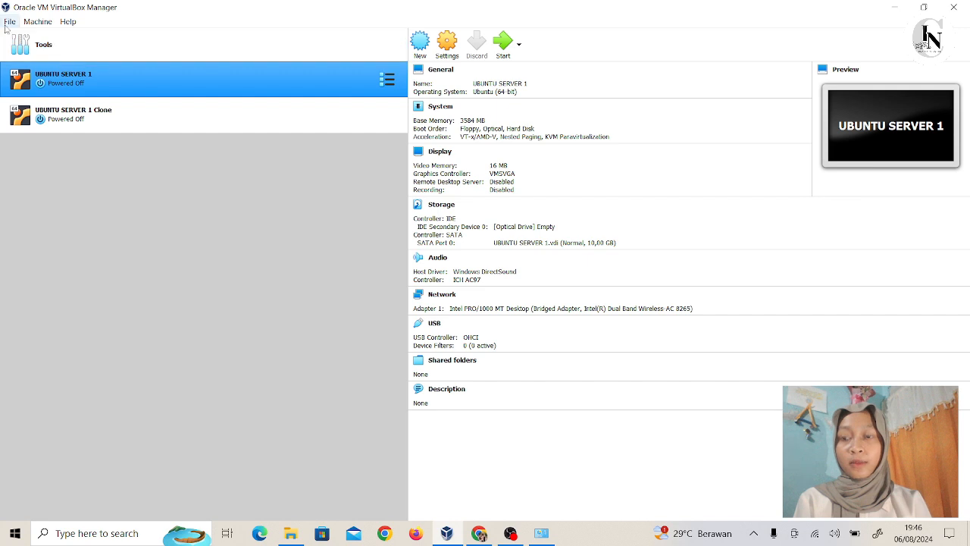
# Step: Examine the VirtualBox host-only adapter in the Host Network Manager and in Windows Network Connections, and return to VirtualBox Manager
pyautogui.click(10, 21)
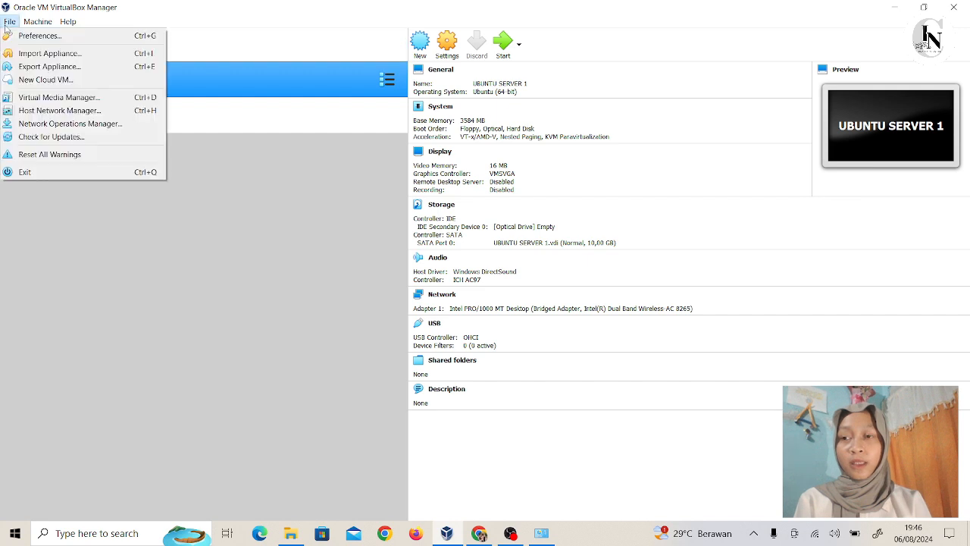
pyautogui.click(46, 111)
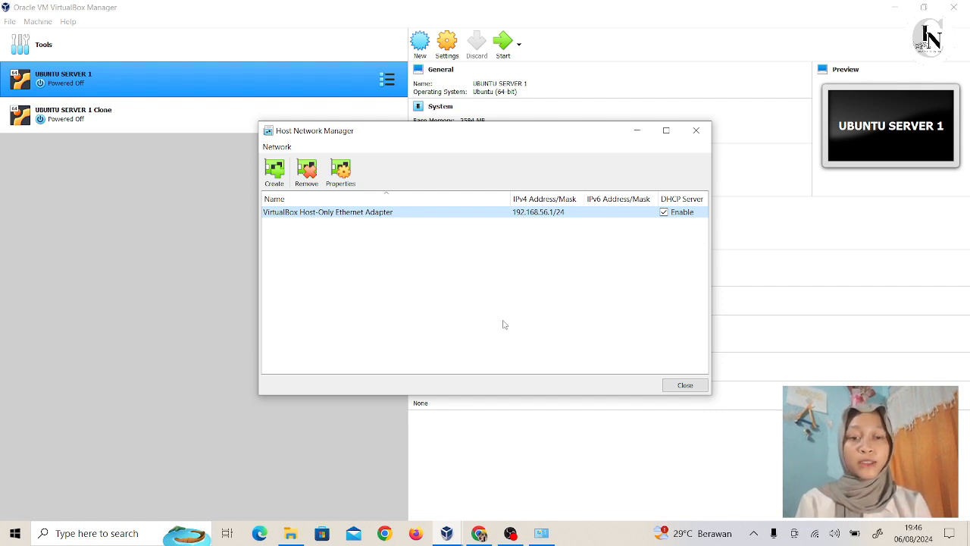
pyautogui.click(686, 386)
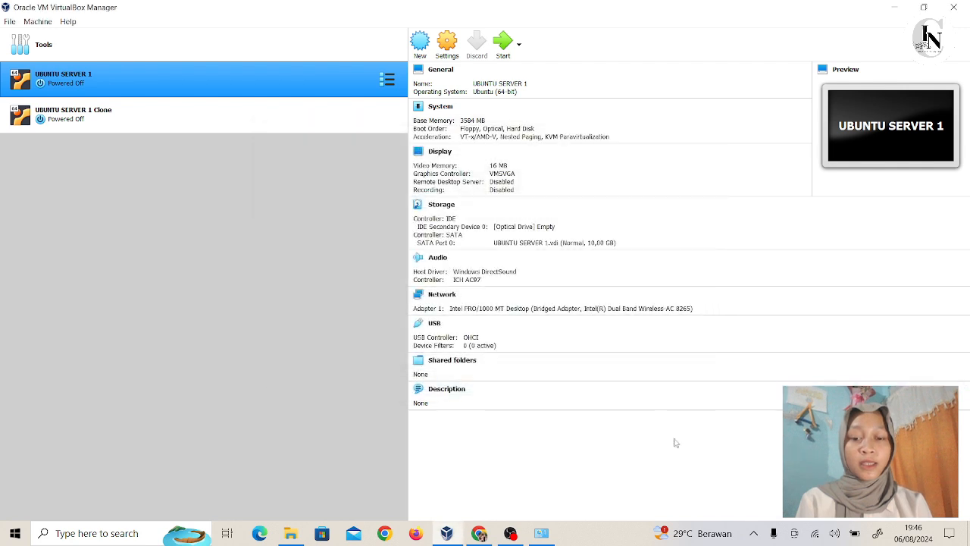
pyautogui.click(542, 534)
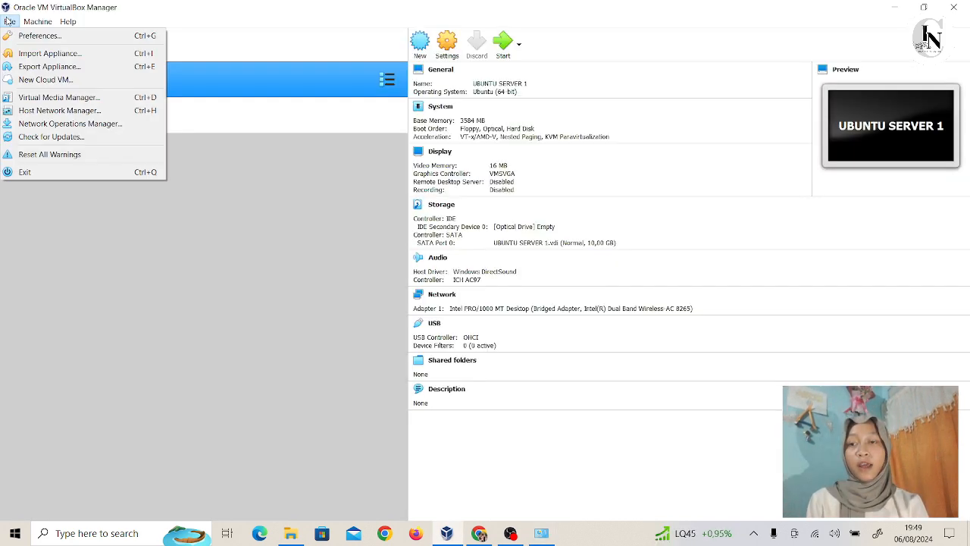
pyautogui.click(47, 113)
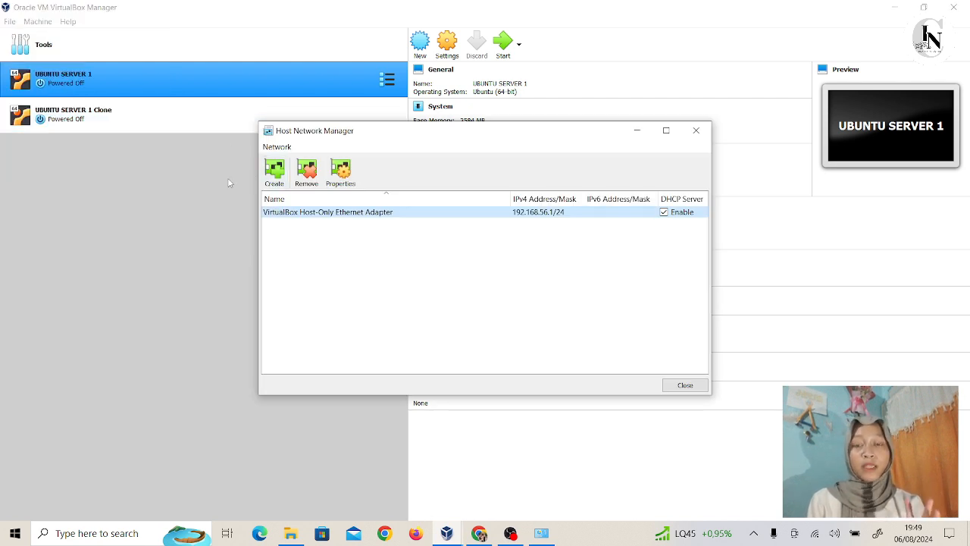
pyautogui.click(535, 537)
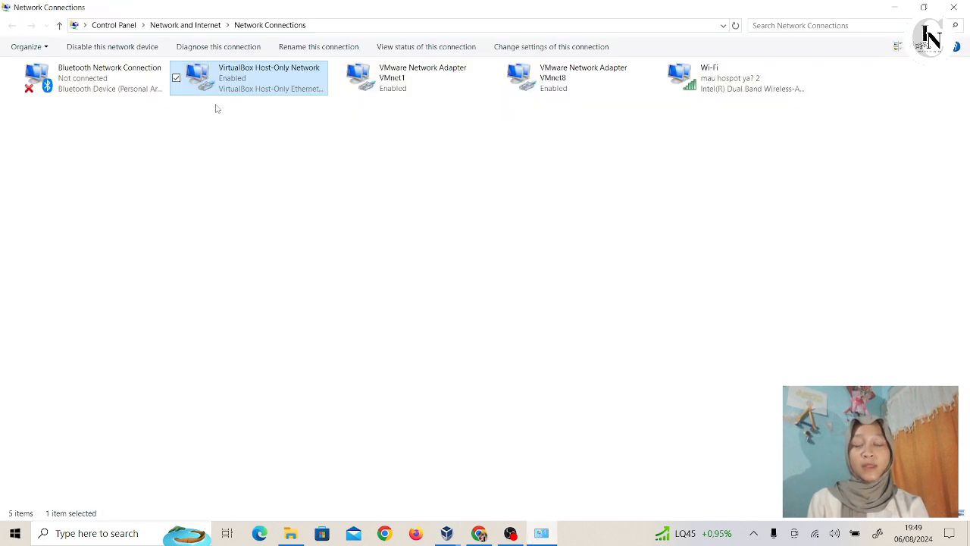
pyautogui.hotkey('alt', 'Tab')
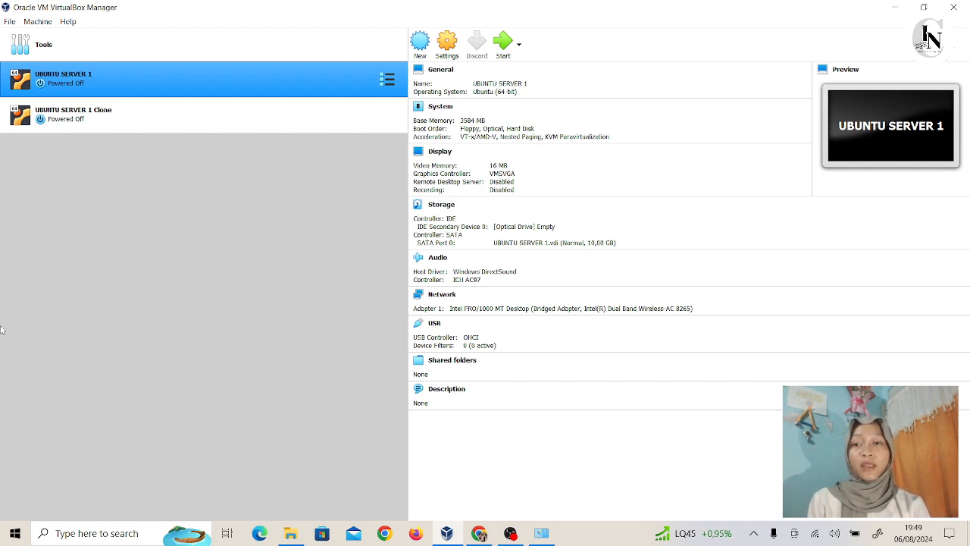
# Step: Attach Adapter 1 of UBUNTU SERVER 1 to Host-only Adapter using VirtualBox Host-Only Ethernet Adapter, and save the settings
pyautogui.rightClick(189, 78)
pyautogui.click(220, 88)
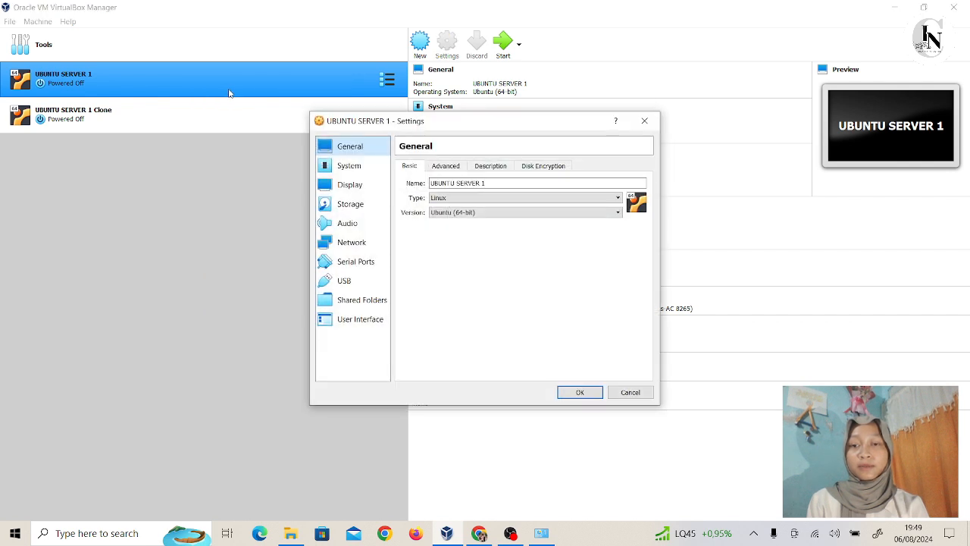
pyautogui.click(350, 241)
pyautogui.click(485, 196)
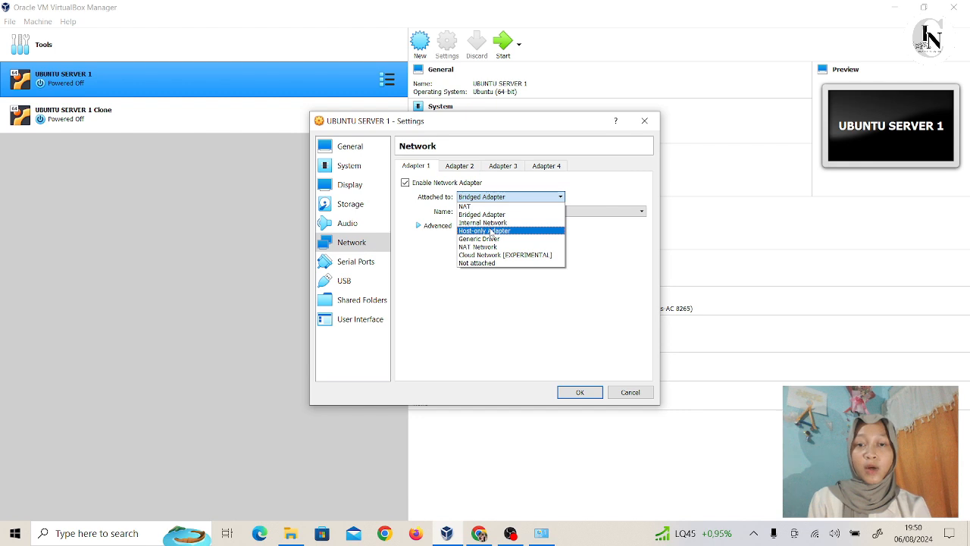
pyautogui.click(491, 231)
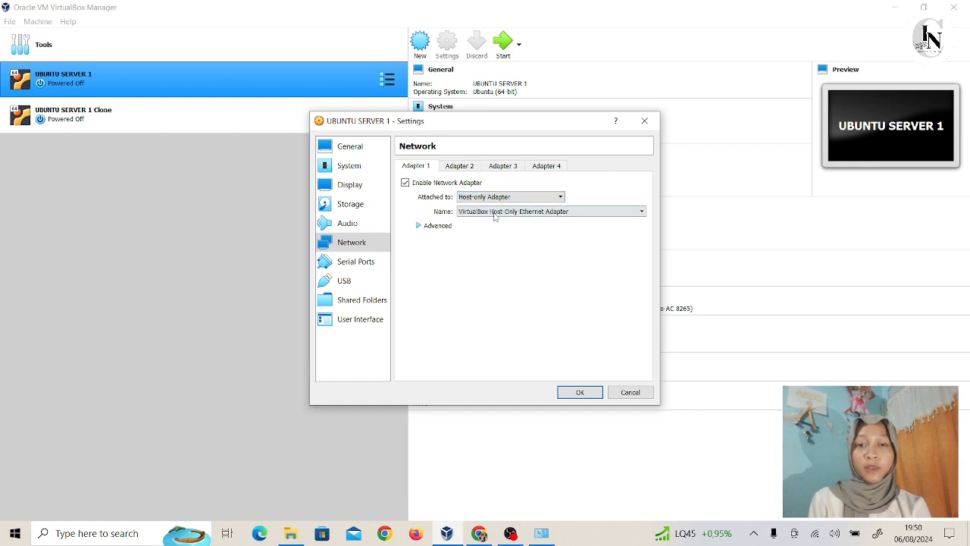
pyautogui.click(502, 212)
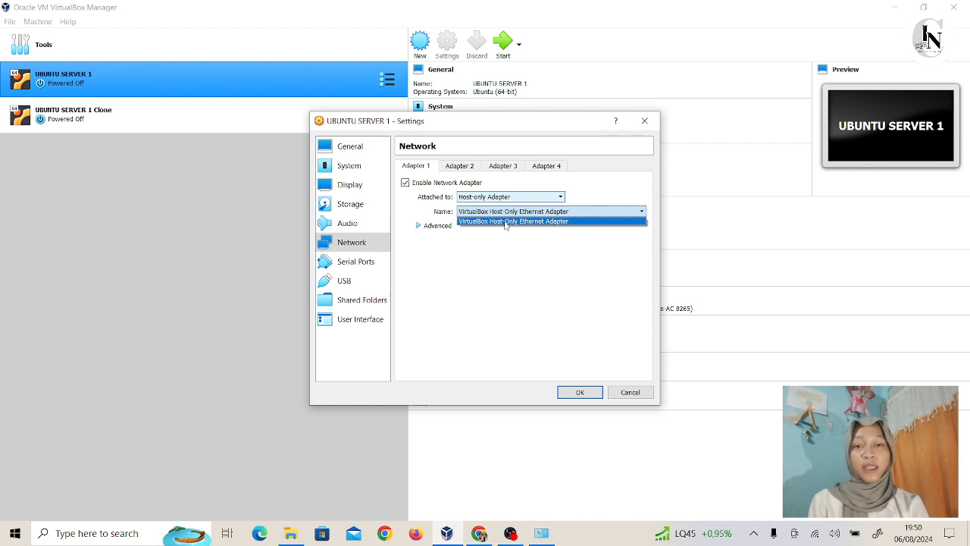
pyautogui.click(505, 222)
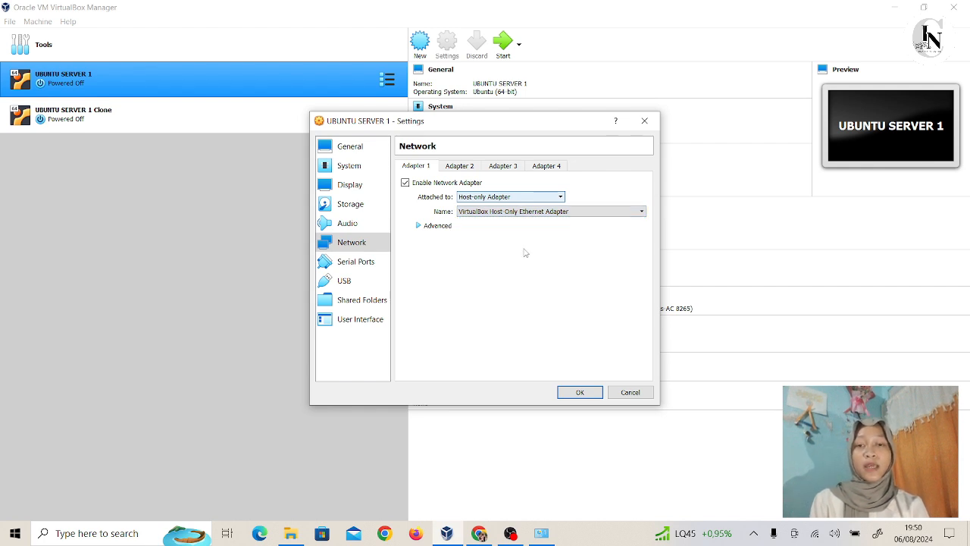
pyautogui.click(580, 392)
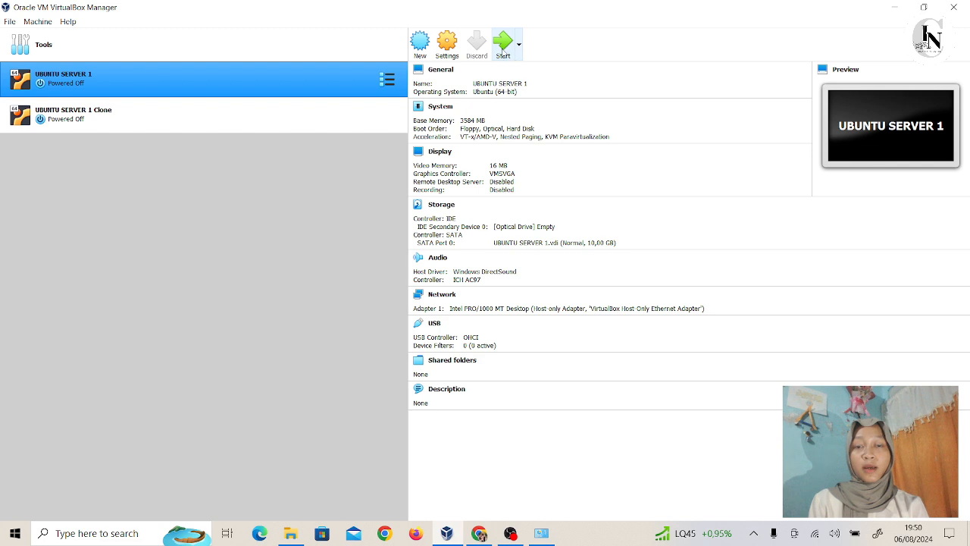
# Step: Start UBUNTU SERVER 1 and release its DHCP lease with "sudo dhclient -r enp0s3"
pyautogui.click(503, 47)
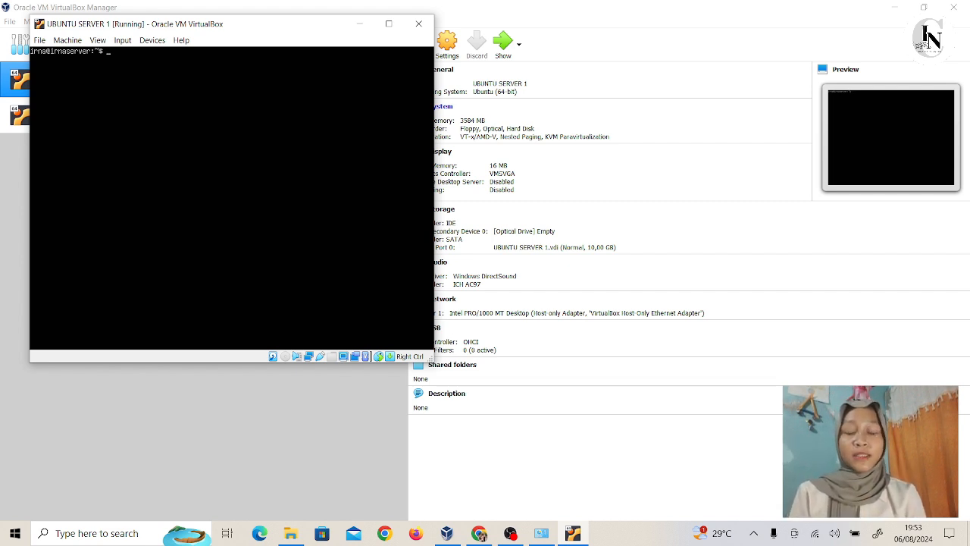
pyautogui.write('sudo')
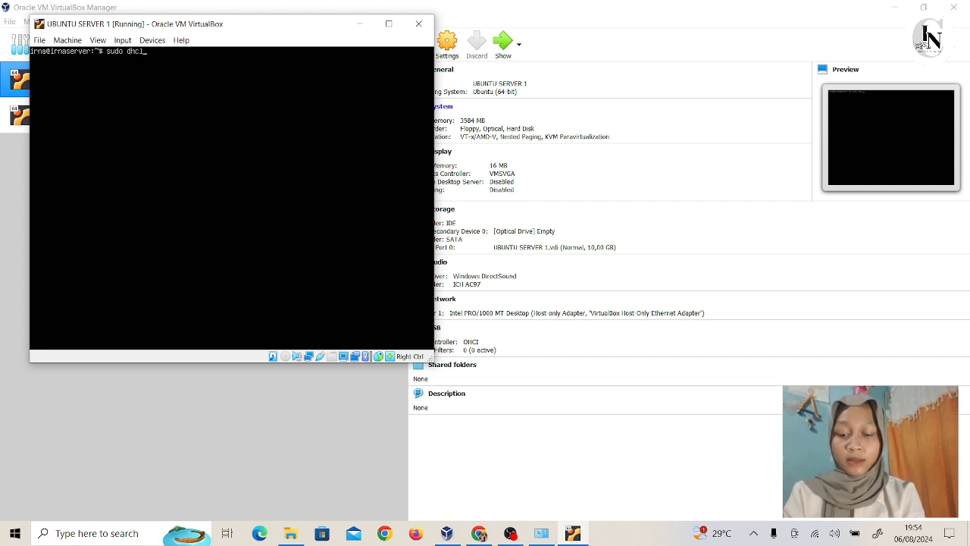
pyautogui.write('dhclient')
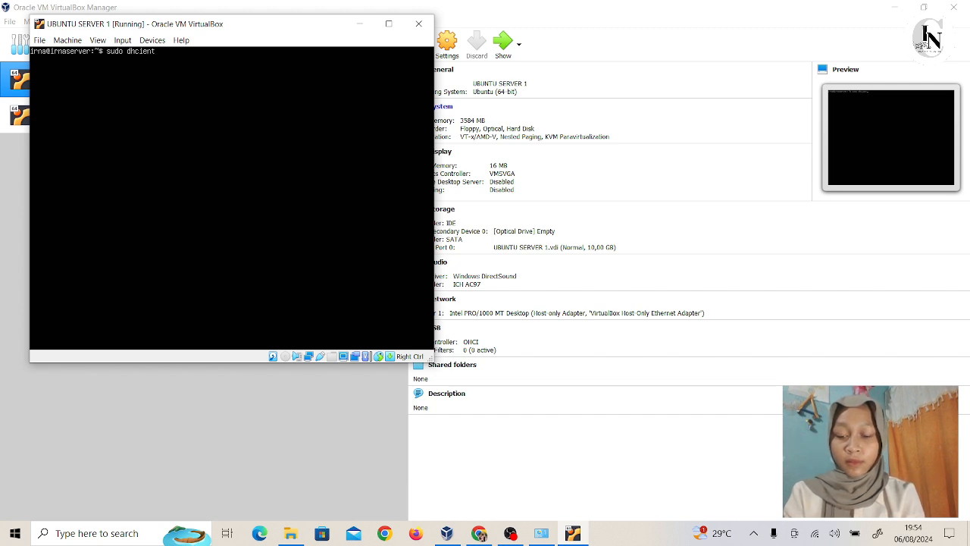
pyautogui.write(' -r e')
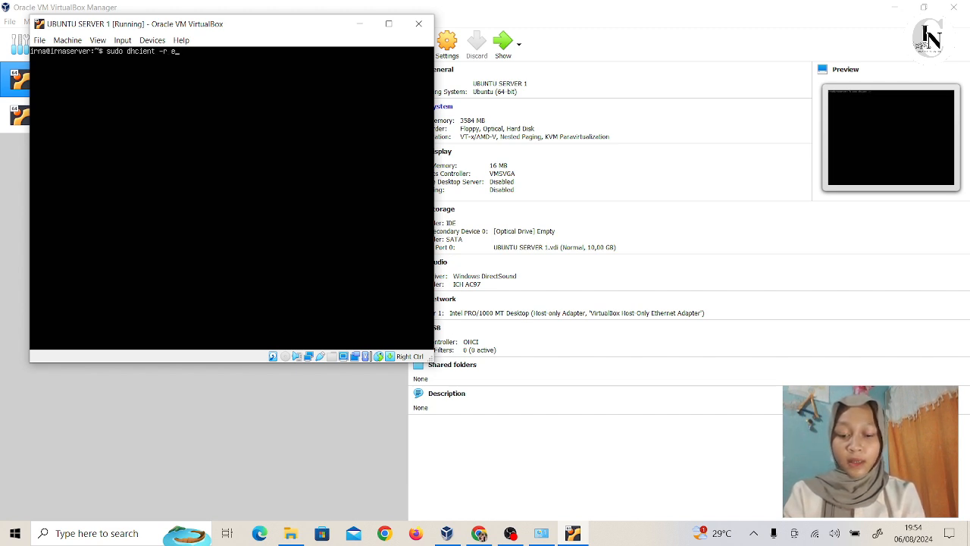
pyautogui.write('np0s3')
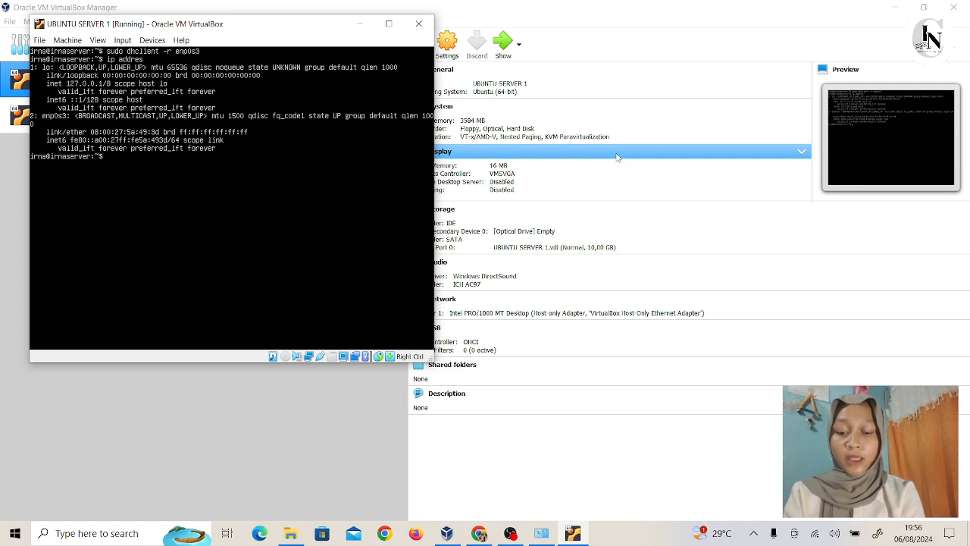
# Step: Request a host-only DHCP lease on UBUNTU SERVER 1 with "sudo dhclient enp0s3", and list its addresses with "ip addres"
pyautogui.write('s')
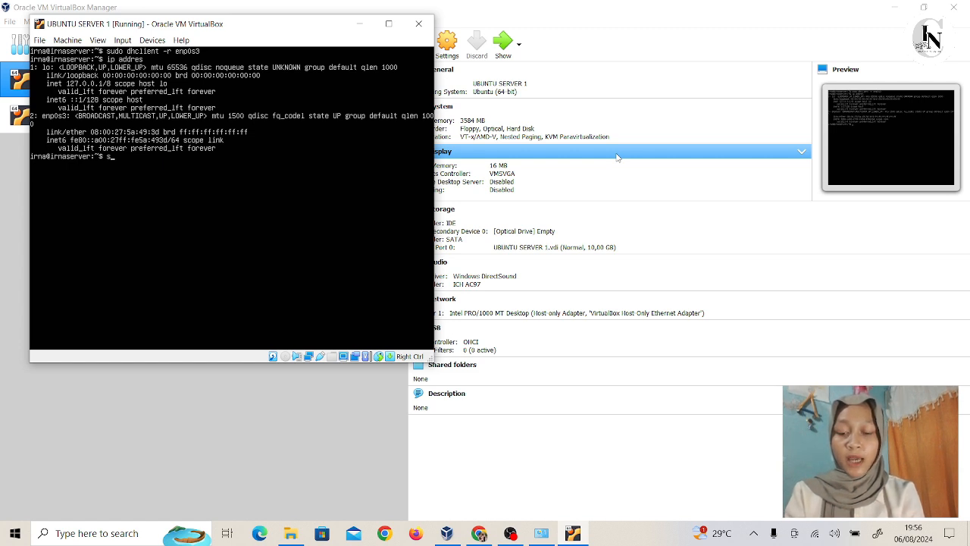
pyautogui.write('udo dhc')
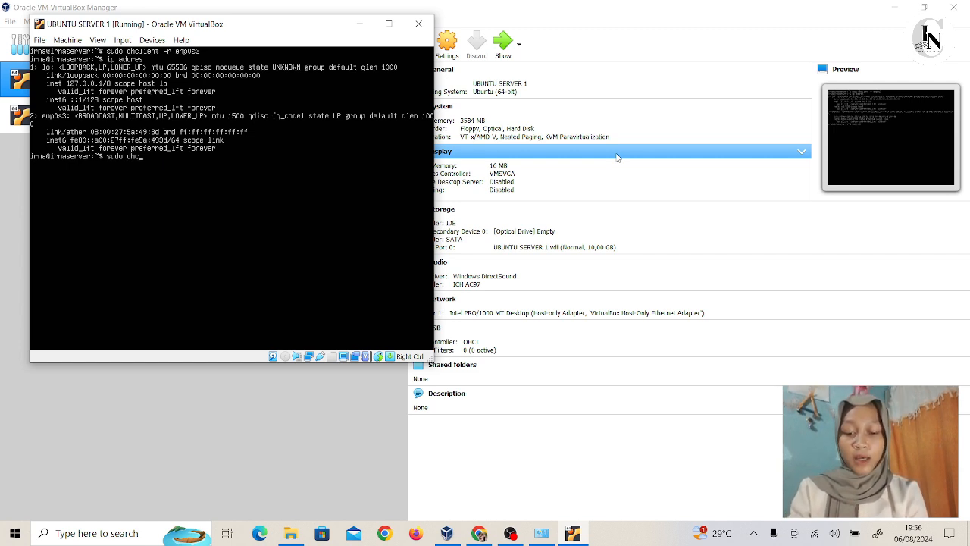
pyautogui.write('lient ')
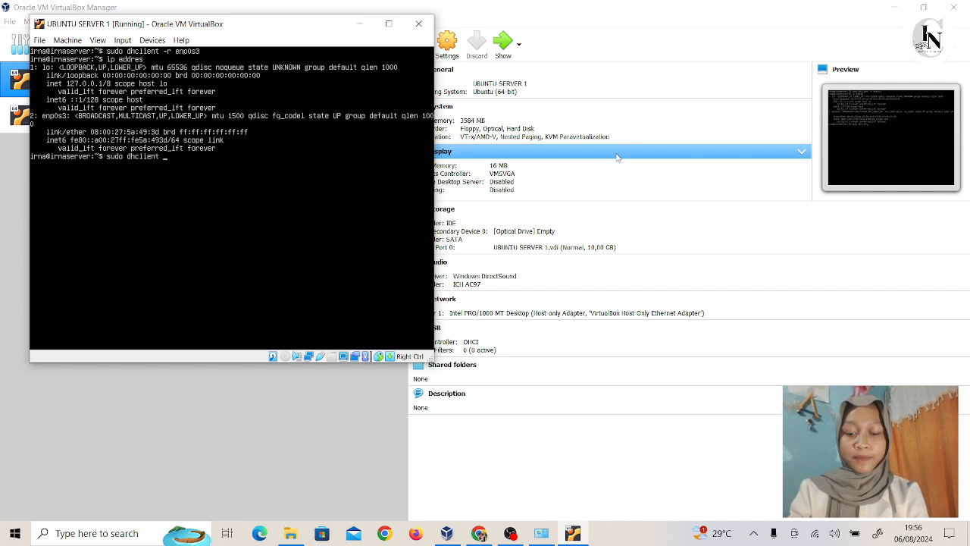
pyautogui.write('enp0s3')
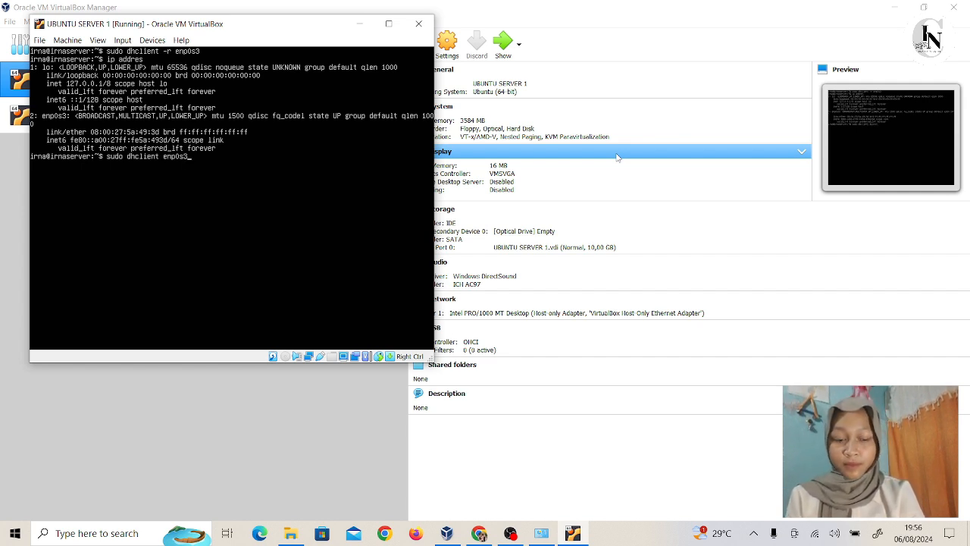
pyautogui.press('Return')
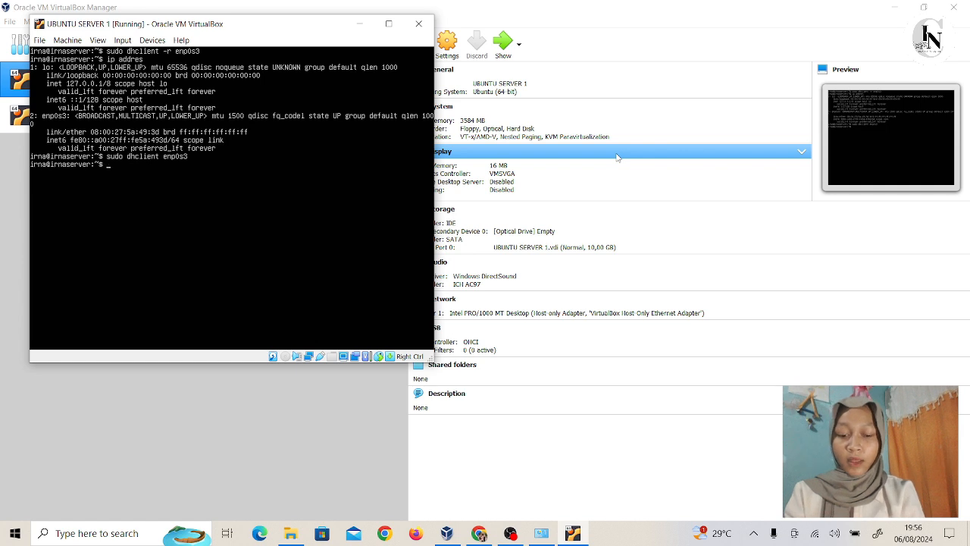
pyautogui.write('ip a')
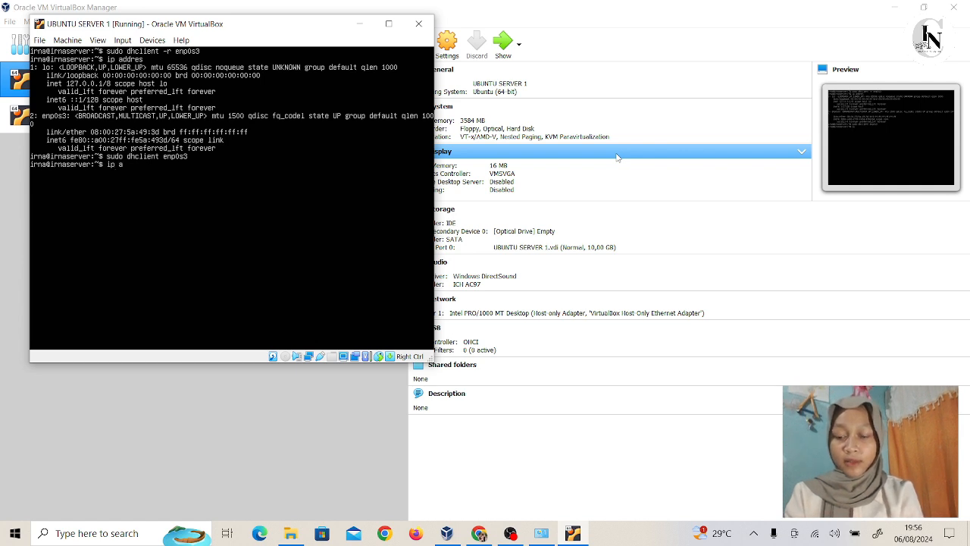
pyautogui.write('ddres')
pyautogui.press('Return')
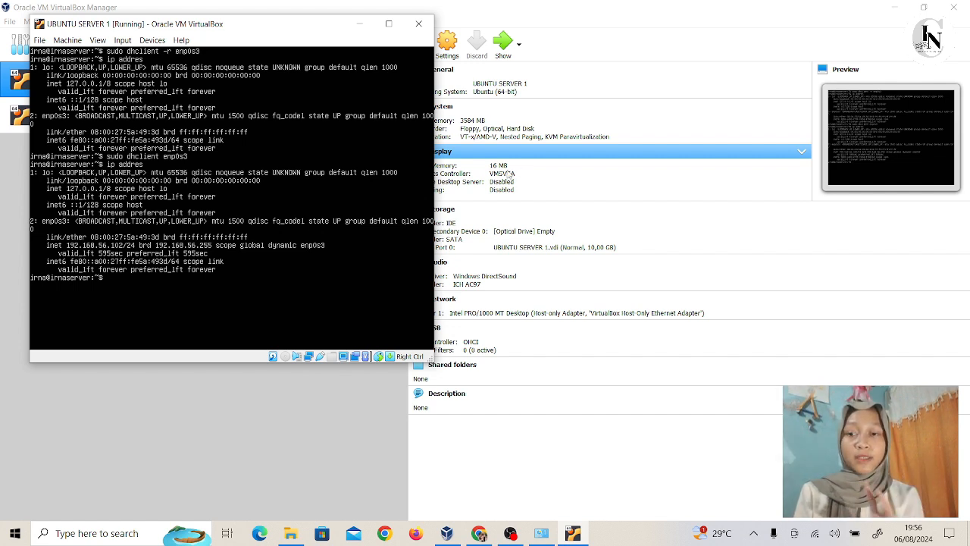
# Step: Switch to Windows Network Connections and view the connection details of the VirtualBox Host-Only Network
pyautogui.click(541, 532)
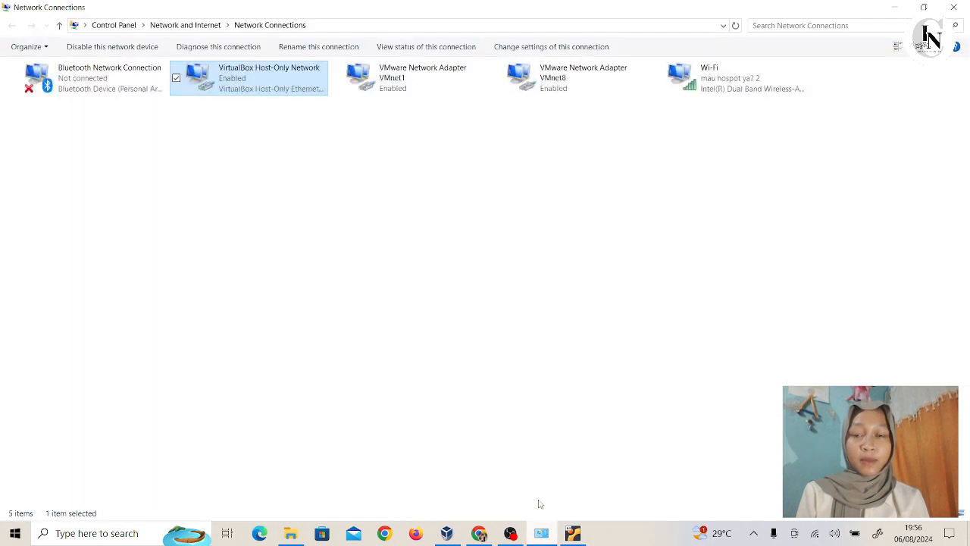
pyautogui.doubleClick(240, 78)
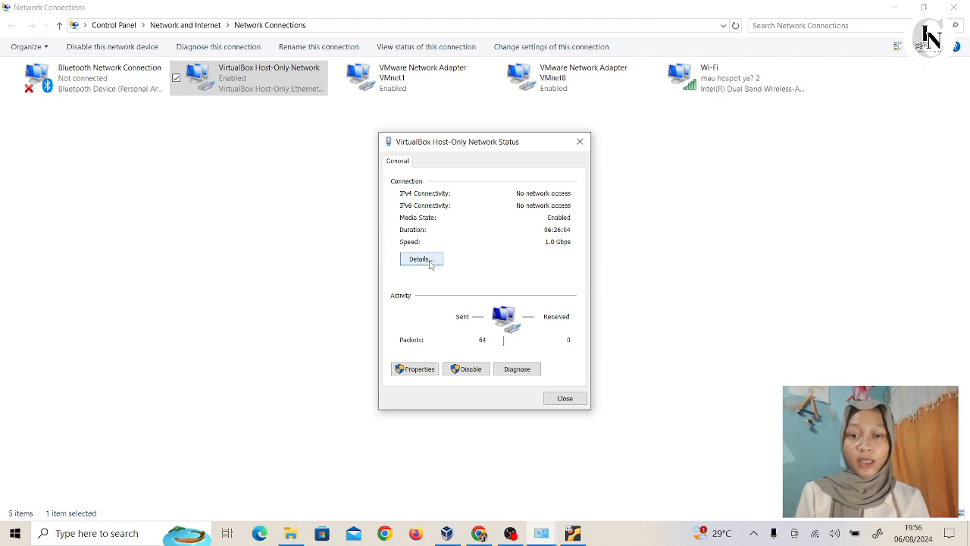
pyautogui.click(422, 259)
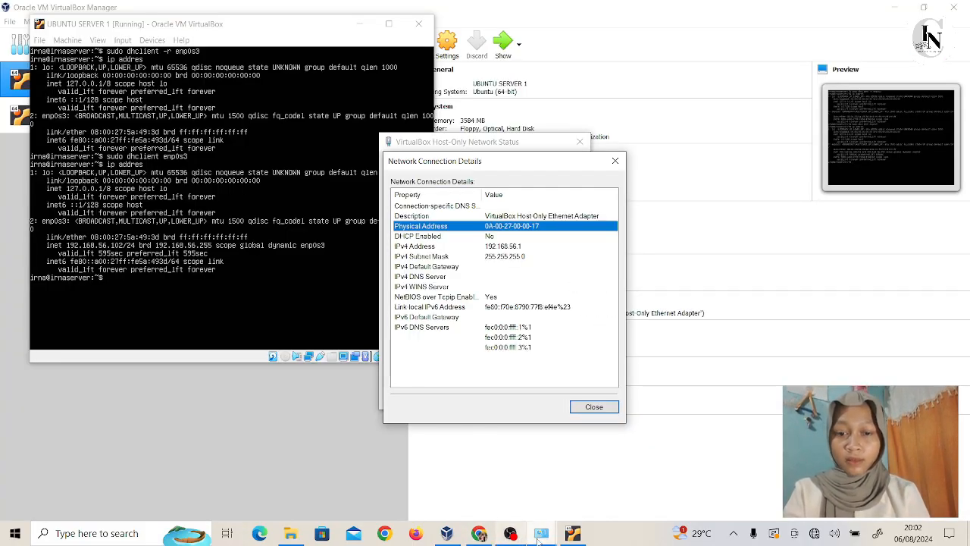
# Step: Return to UBUNTU SERVER 1 and test its connectivity to the Windows host with "ping 192.168.56.1"
pyautogui.click(574, 533)
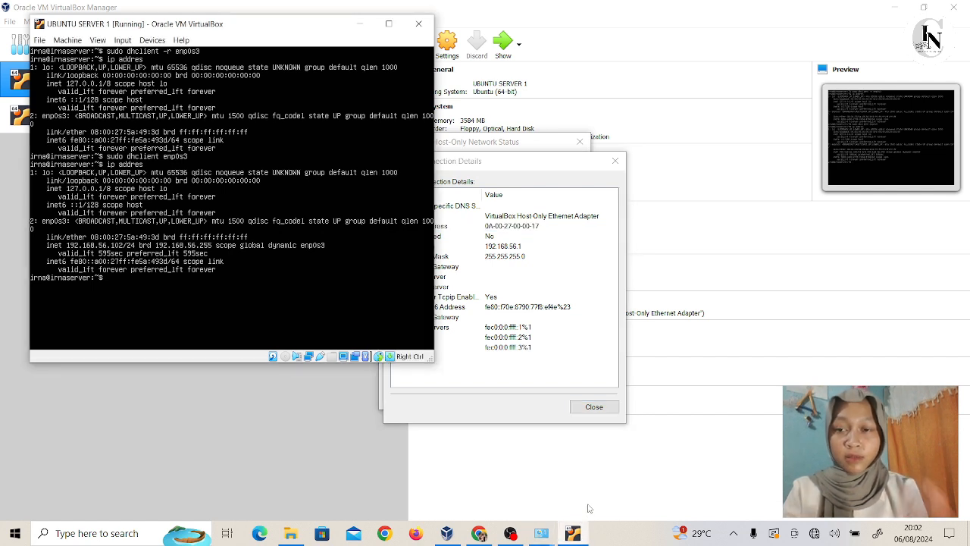
pyautogui.write('pin')
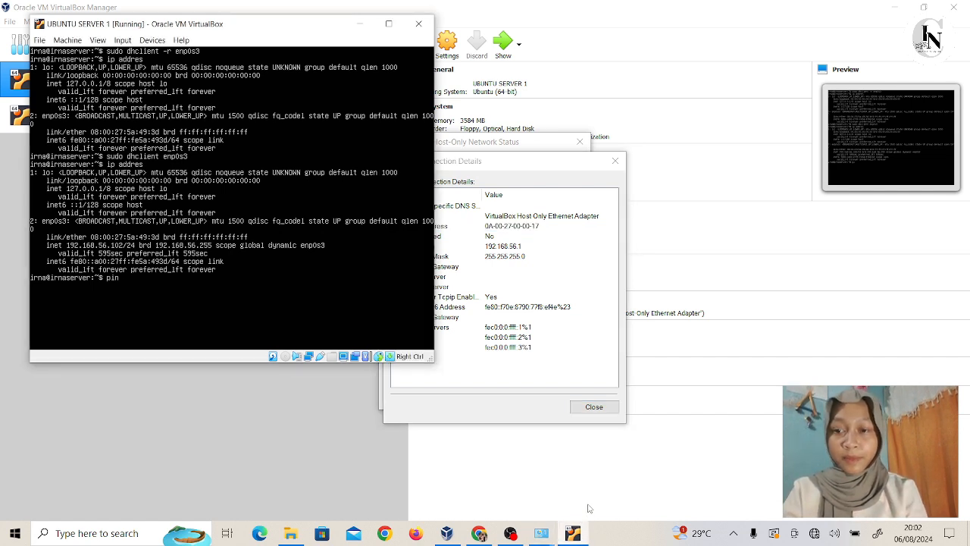
pyautogui.write('g 1')
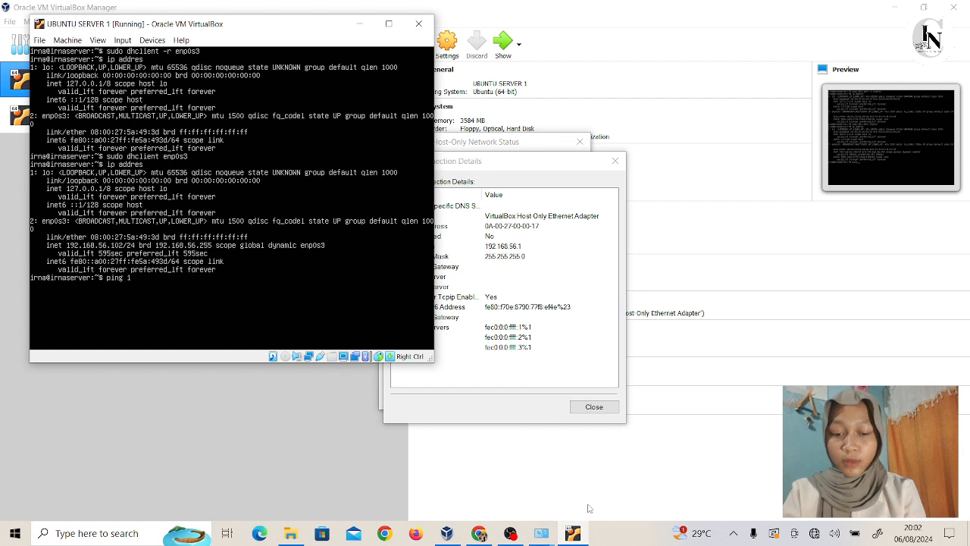
pyautogui.write('92.')
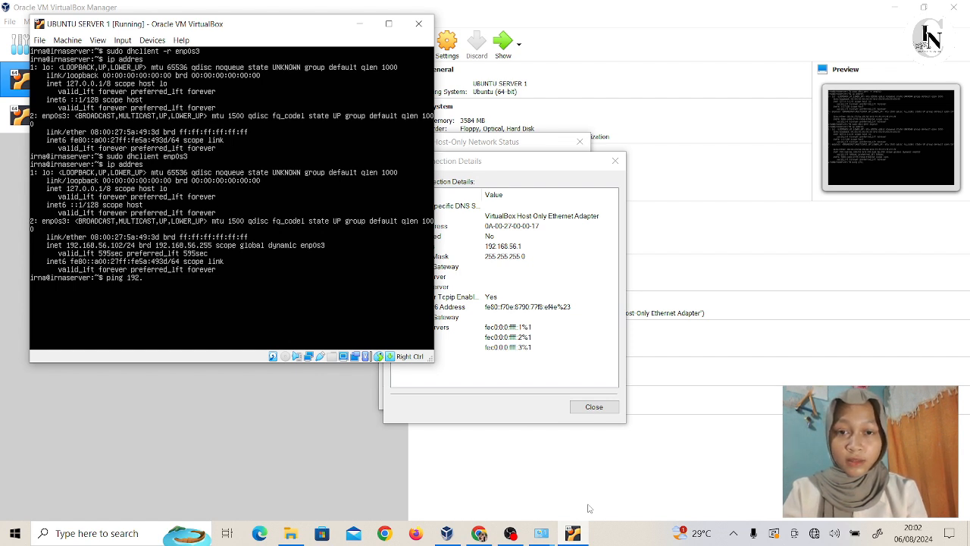
pyautogui.write('168')
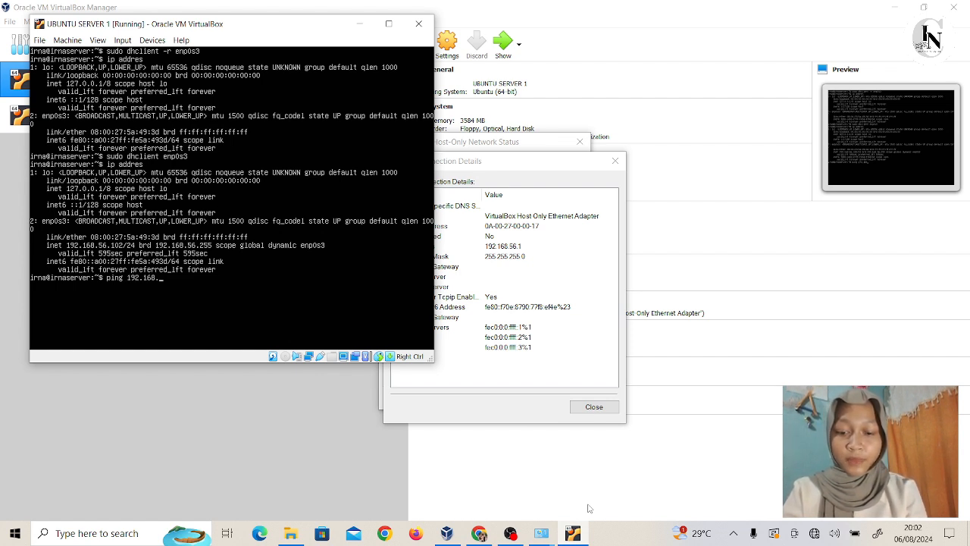
pyautogui.write('.56.')
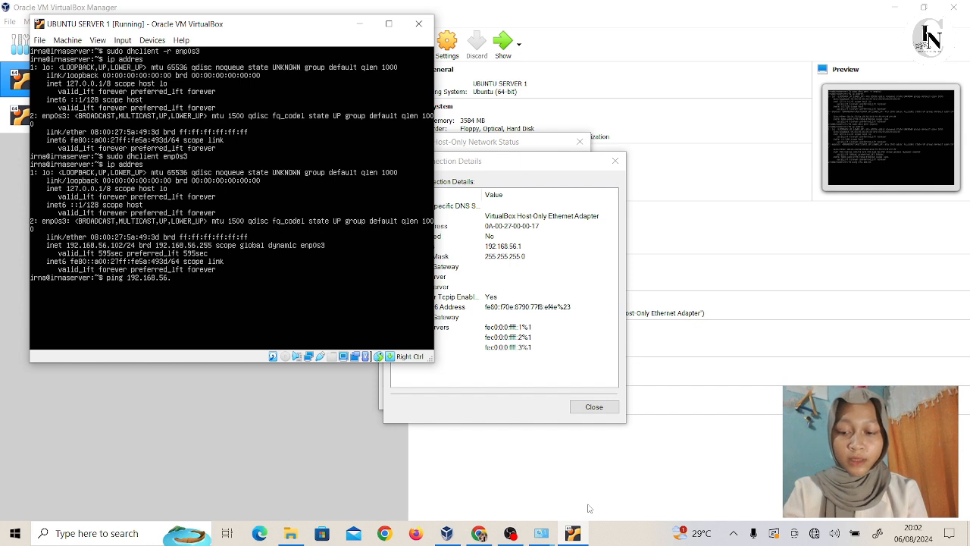
pyautogui.write('1')
pyautogui.press('Return')
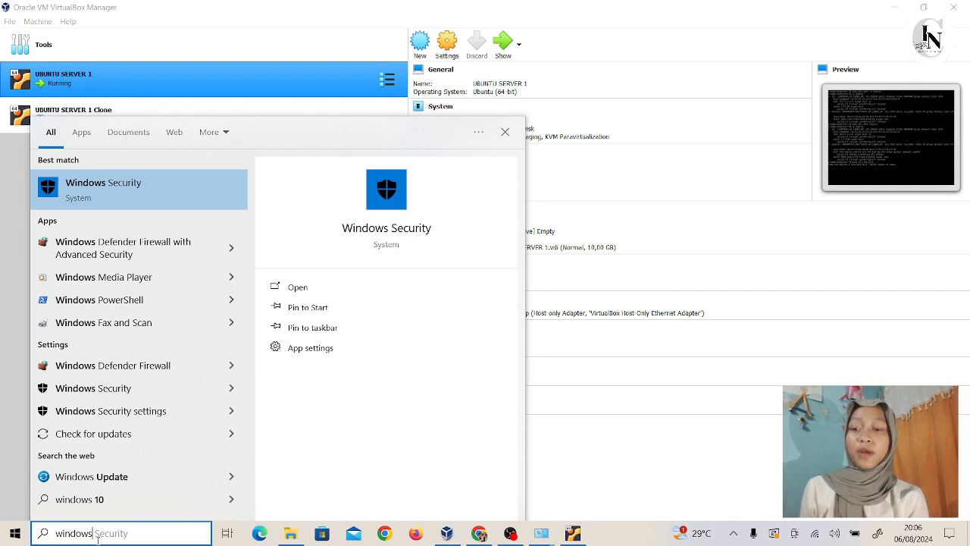
# Step: Open Windows Defender Firewall in Windows, turn it off for both private and public networks, and save the change
pyautogui.click(140, 371)
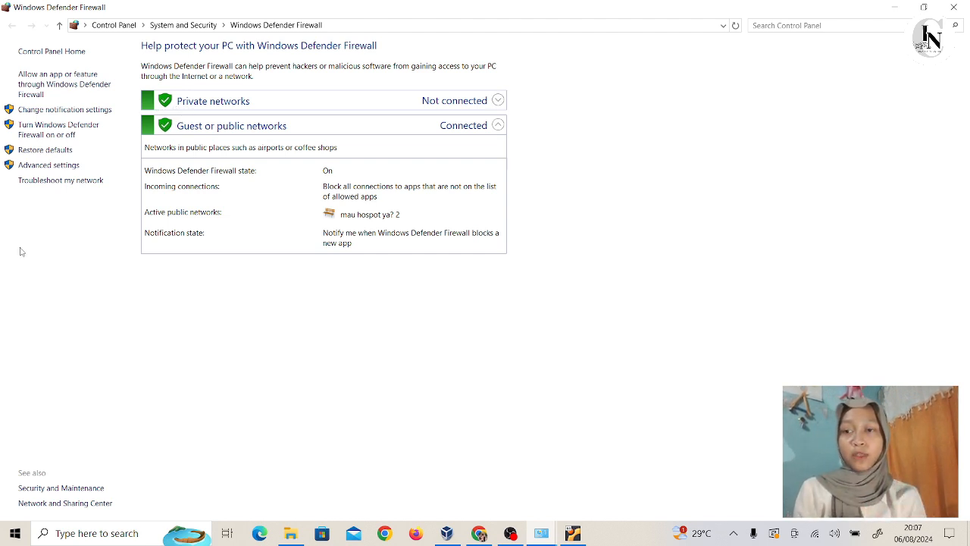
pyautogui.click(31, 135)
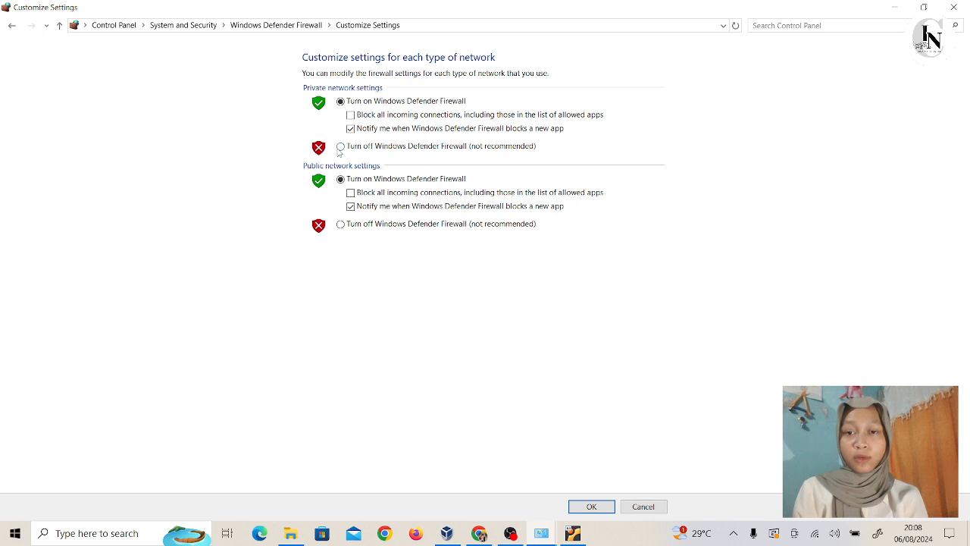
pyautogui.click(340, 148)
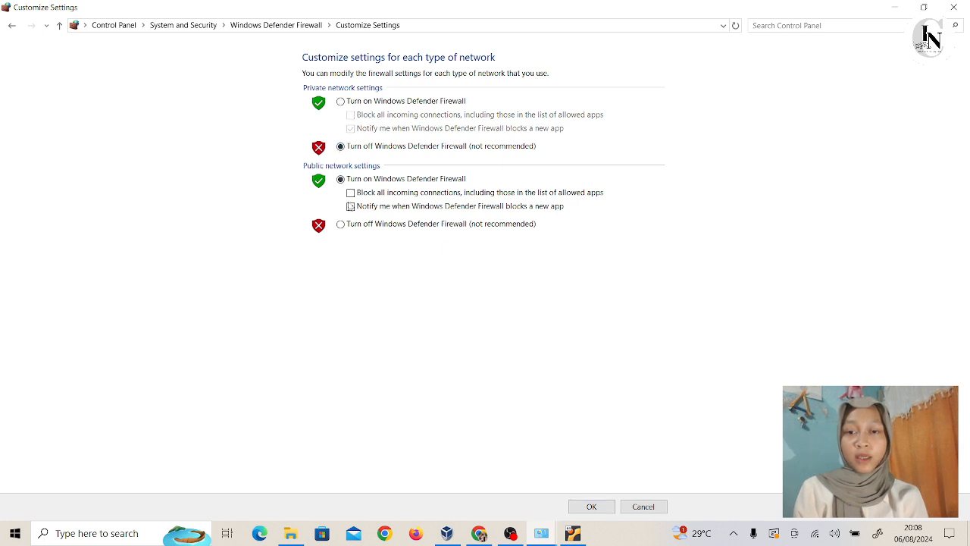
pyautogui.click(341, 224)
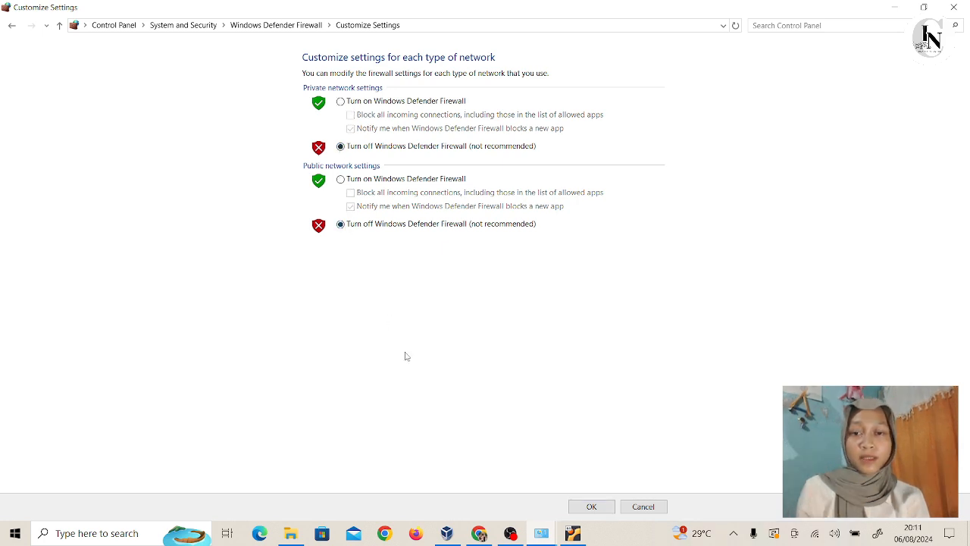
pyautogui.click(592, 506)
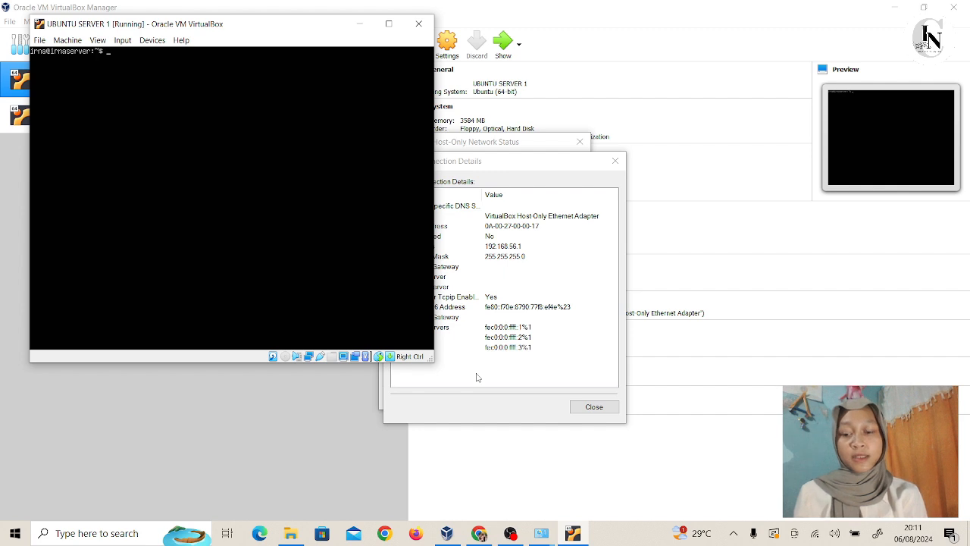
# Step: Test connectivity from UBUNTU SERVER 1 to the Windows host again with "ping 192.168.56.1"
pyautogui.write('ping')
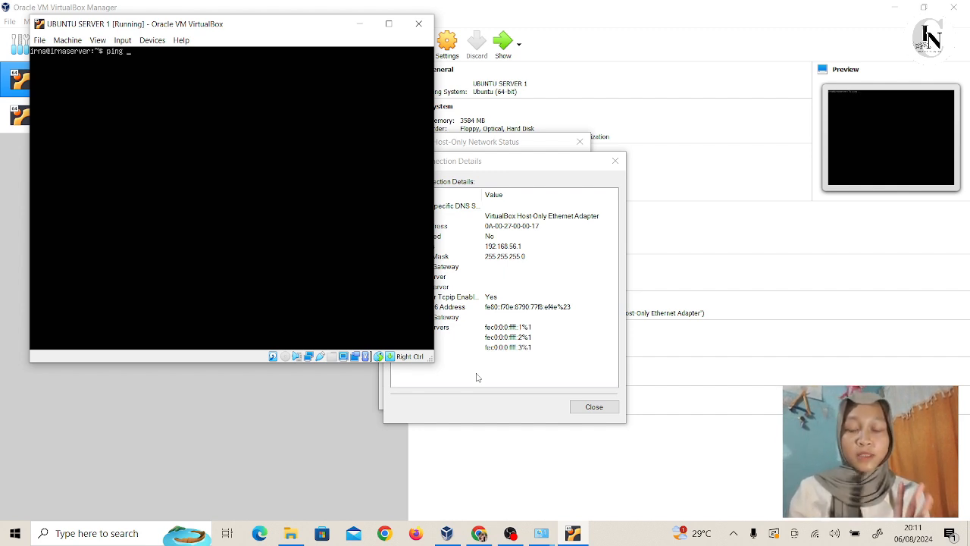
pyautogui.write(' 1')
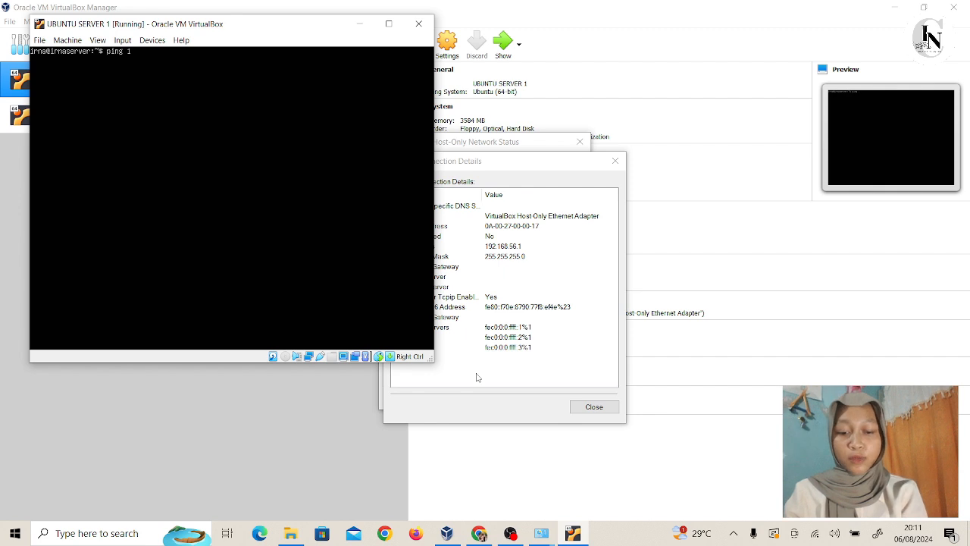
pyautogui.write('92.1')
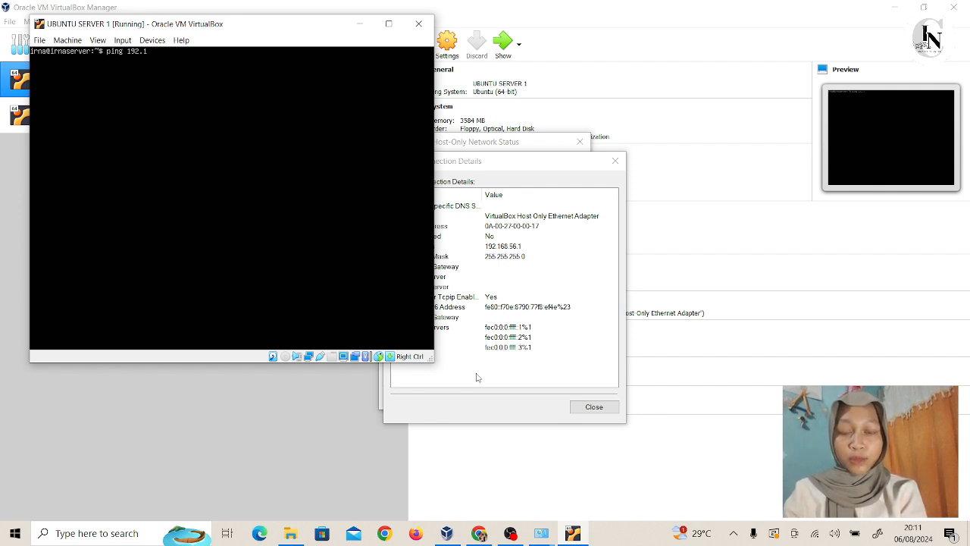
pyautogui.write('68.')
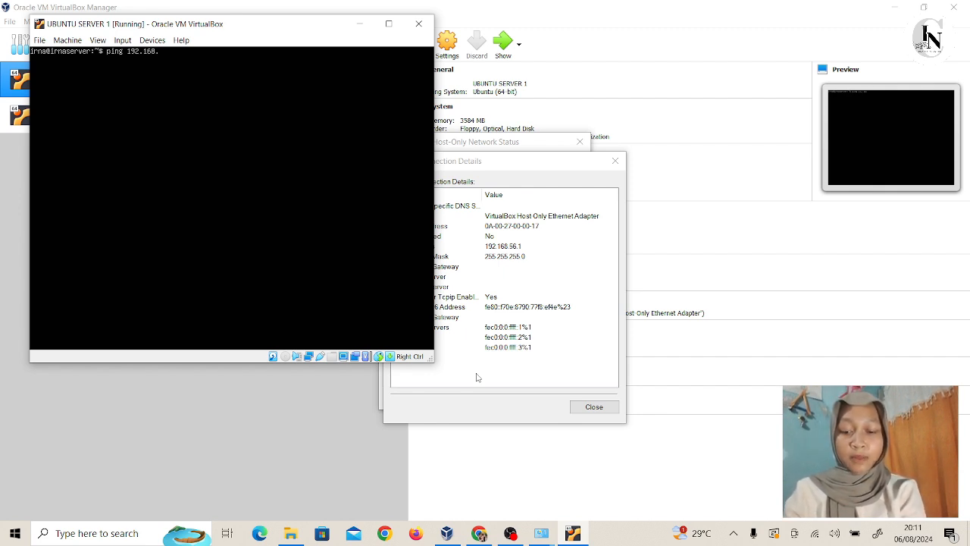
pyautogui.write('56.1')
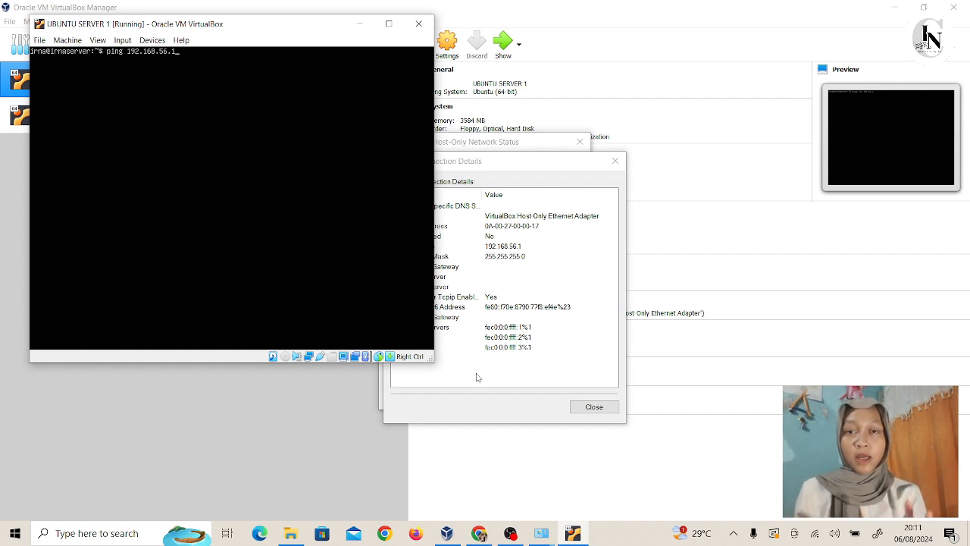
pyautogui.press('Return')
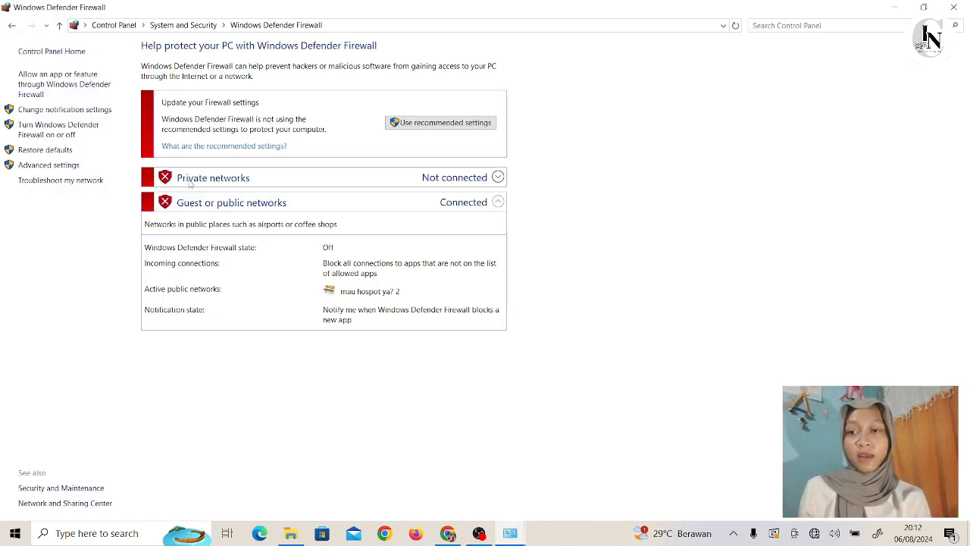
# Step: Turn Windows Defender Firewall back on for both private and public networks in Windows, and save the change
pyautogui.click(81, 136)
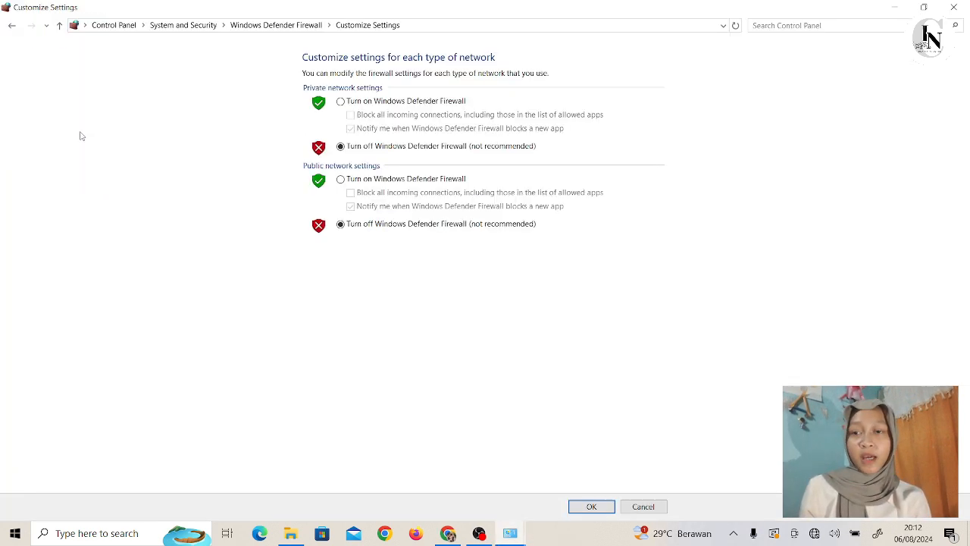
pyautogui.click(340, 101)
pyautogui.click(341, 179)
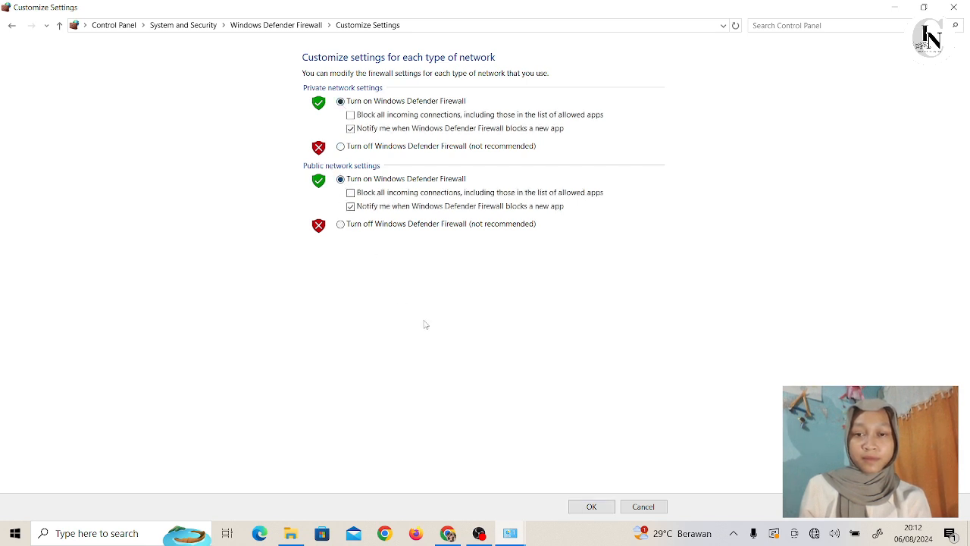
pyautogui.click(593, 506)
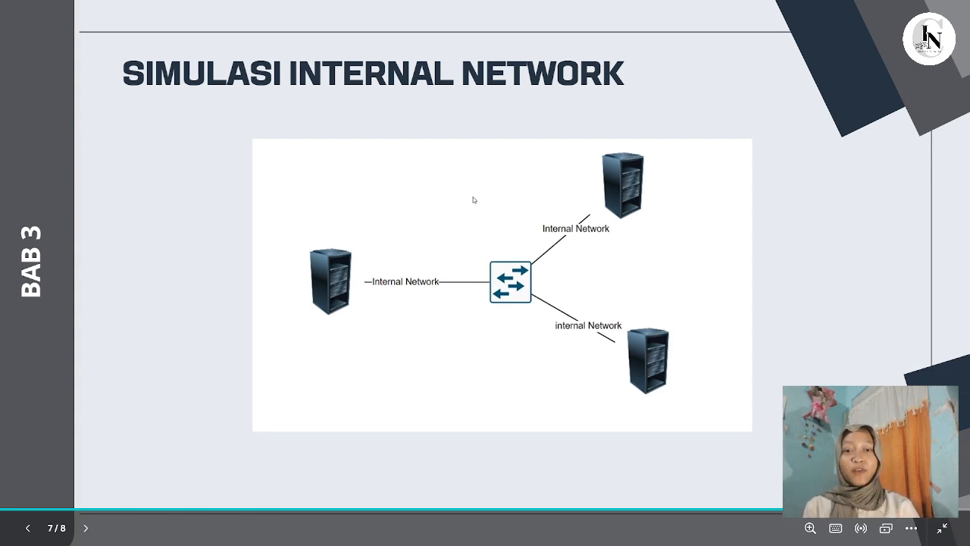
# Step: Switch to VirtualBox Manager and attach Adapter 1 of UBUNTU SERVER 1 to Internal Network
pyautogui.hotkey('alt', 'Tab')
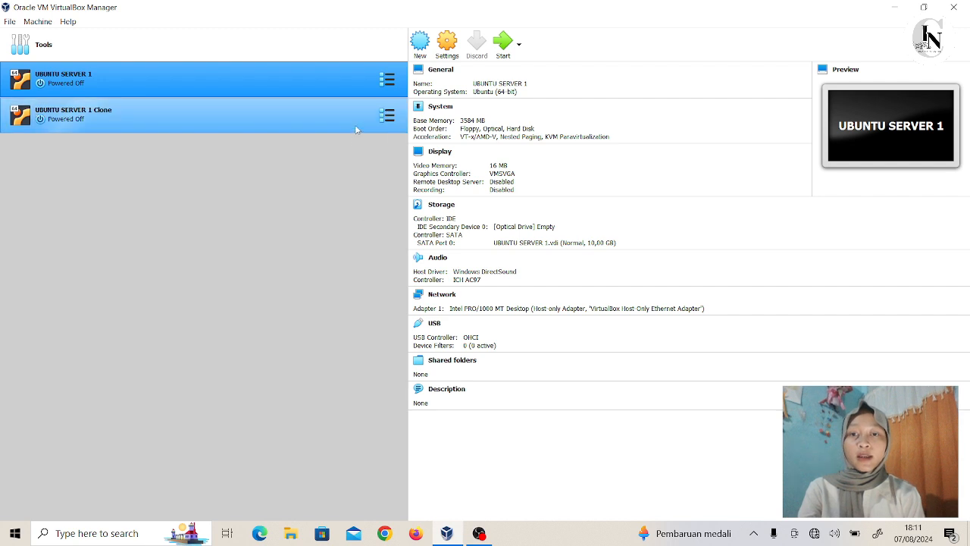
pyautogui.click(447, 43)
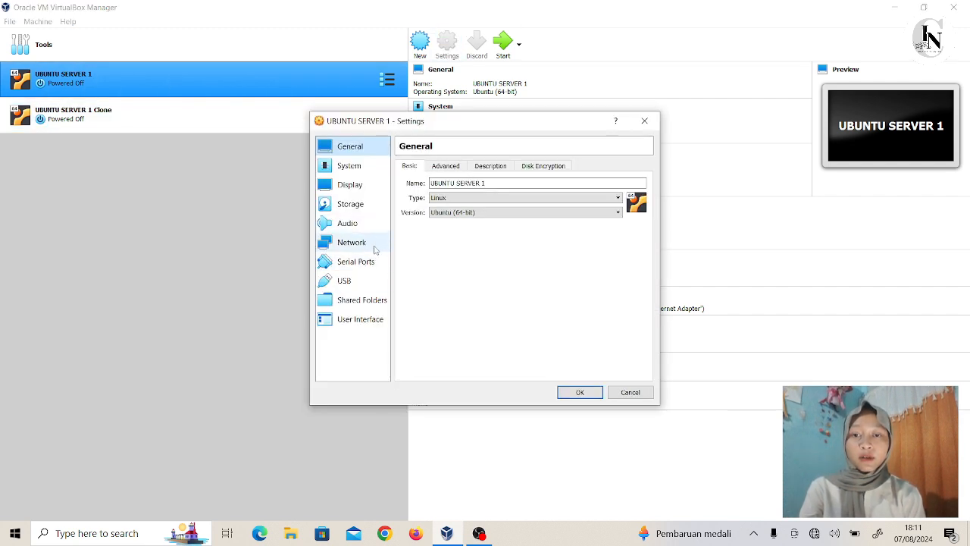
pyautogui.click(375, 243)
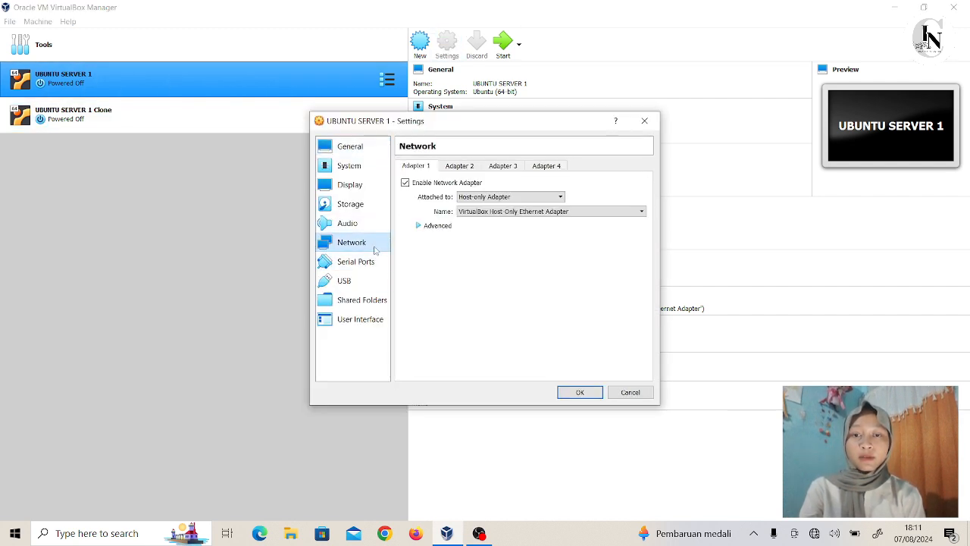
pyautogui.click(541, 195)
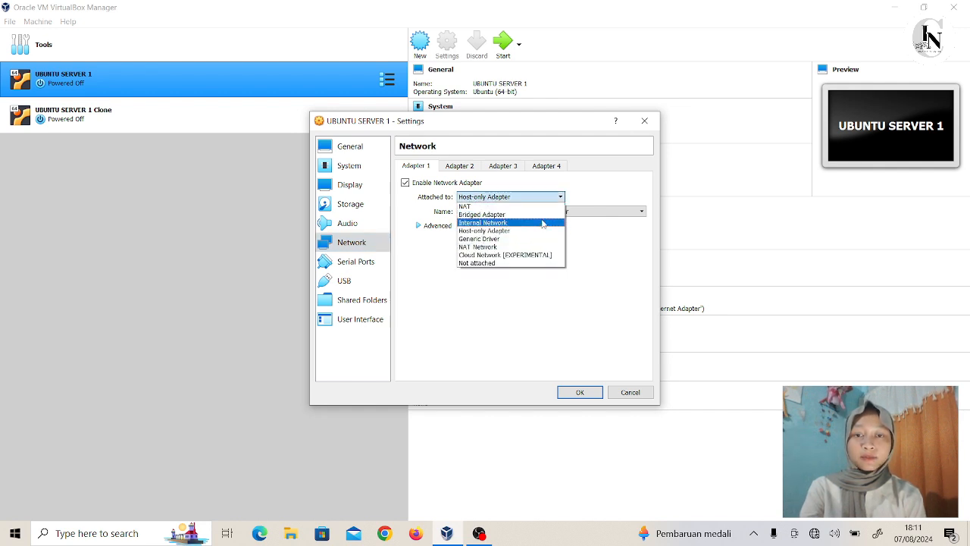
pyautogui.click(543, 222)
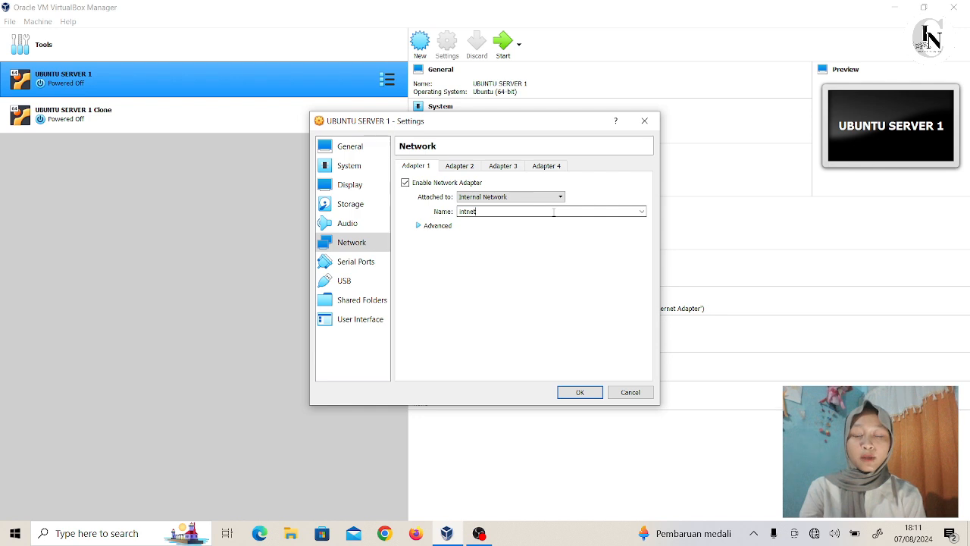
# Step: Name the internal network of UBUNTU SERVER 1 "internal 1" and save the machine's settings
pyautogui.press('BackSpace')
pyautogui.press('BackSpace')
pyautogui.press('BackSpace')
pyautogui.press('BackSpace')
pyautogui.press('BackSpace')
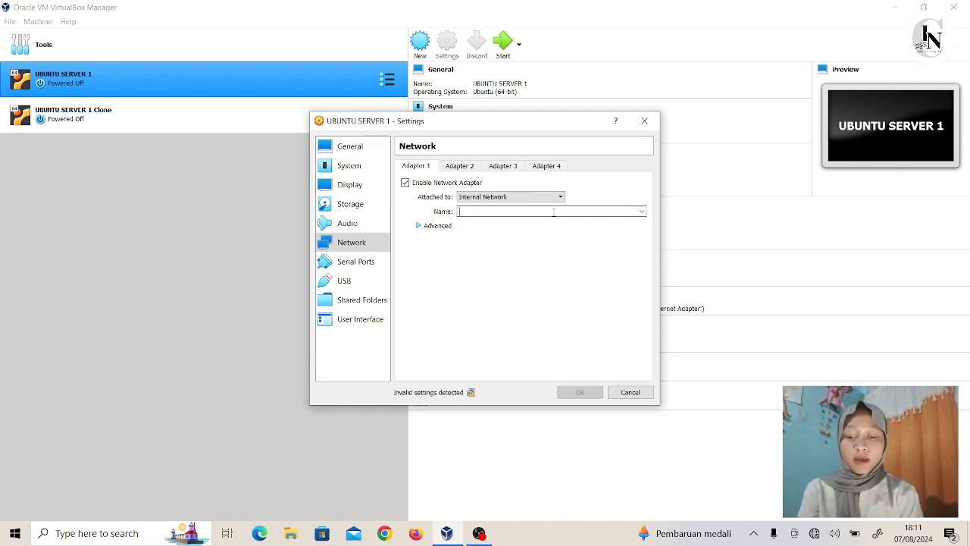
pyautogui.write('inter')
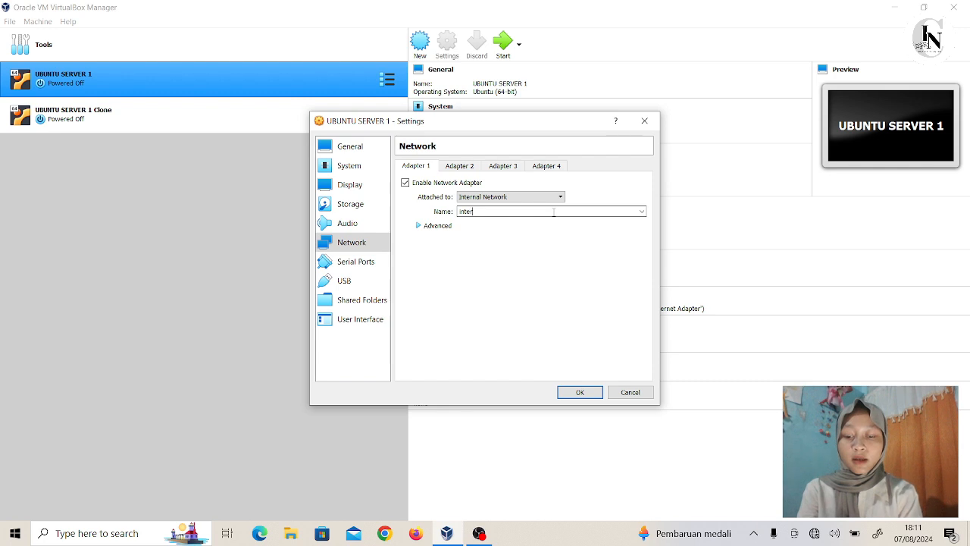
pyautogui.write('nal')
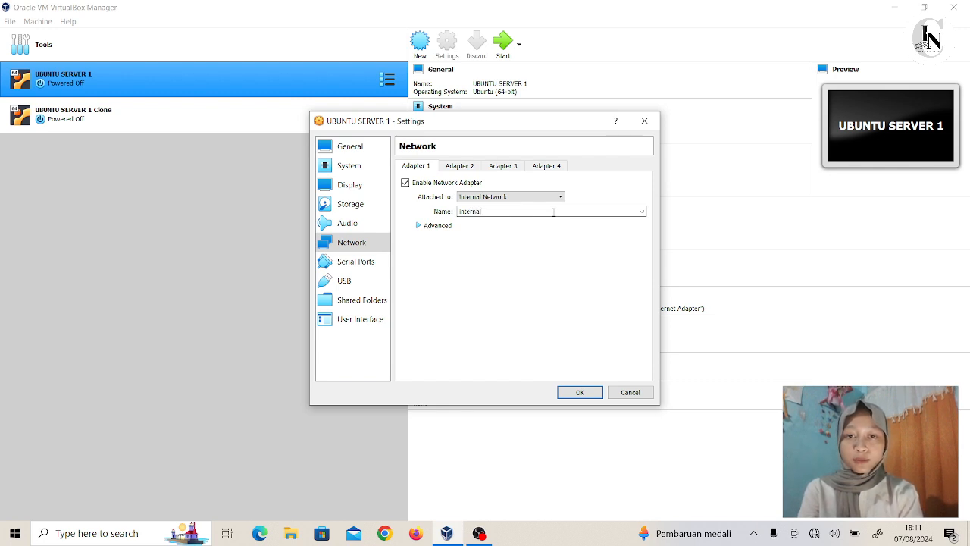
pyautogui.write(' 1')
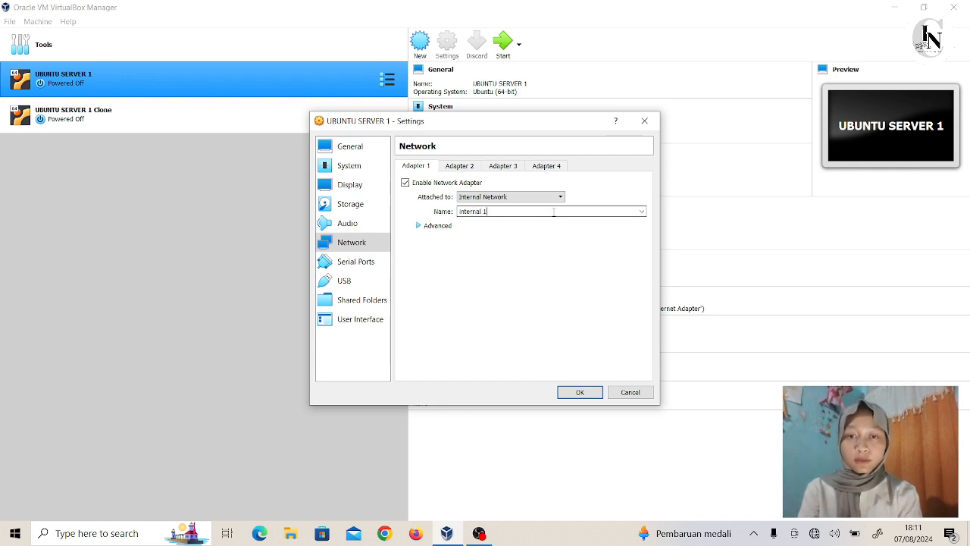
pyautogui.click(585, 395)
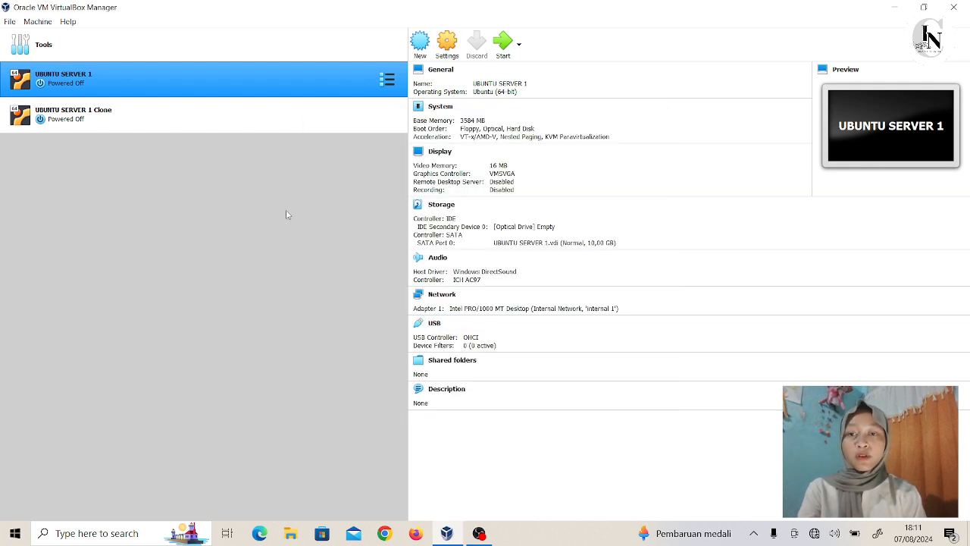
# Step: Attach Adapter 1 of UBUNTU SERVER 1 Clone to Internal Network and open its network name for editing
pyautogui.click(288, 106)
pyautogui.keyDown('ctrl'); pyautogui.click(353, 73); pyautogui.keyUp('ctrl')
pyautogui.keyDown('ctrl'); pyautogui.click(352, 73); pyautogui.keyUp('ctrl')
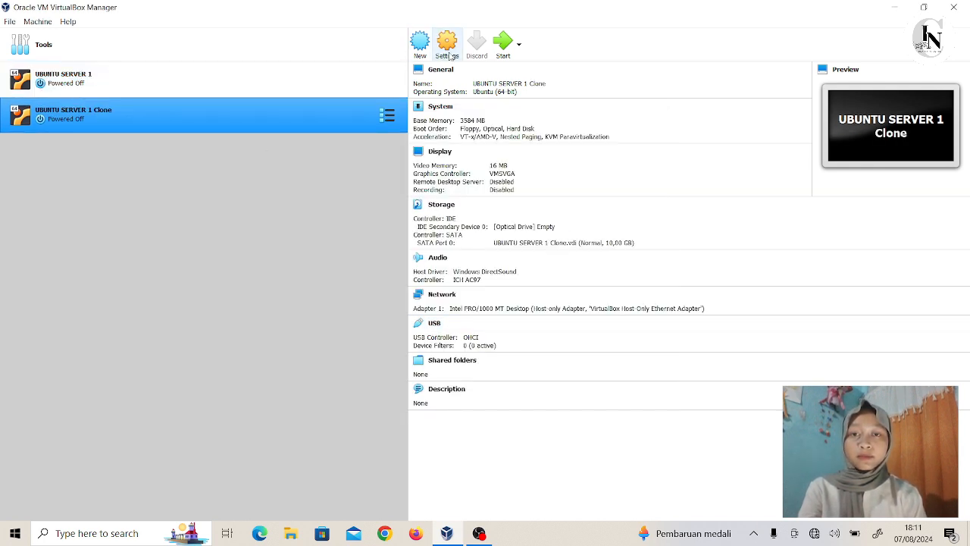
pyautogui.click(450, 55)
pyautogui.click(497, 196)
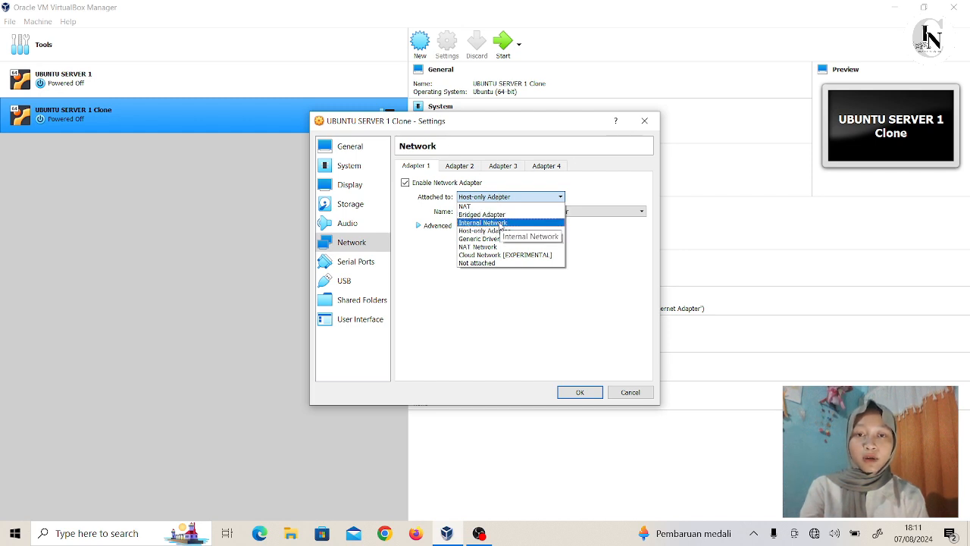
pyautogui.click(501, 223)
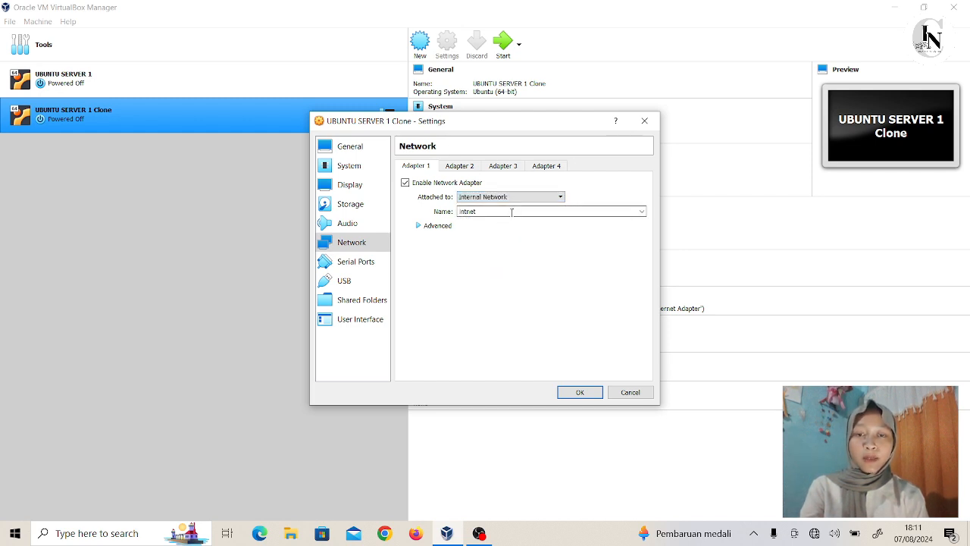
pyautogui.click(512, 215)
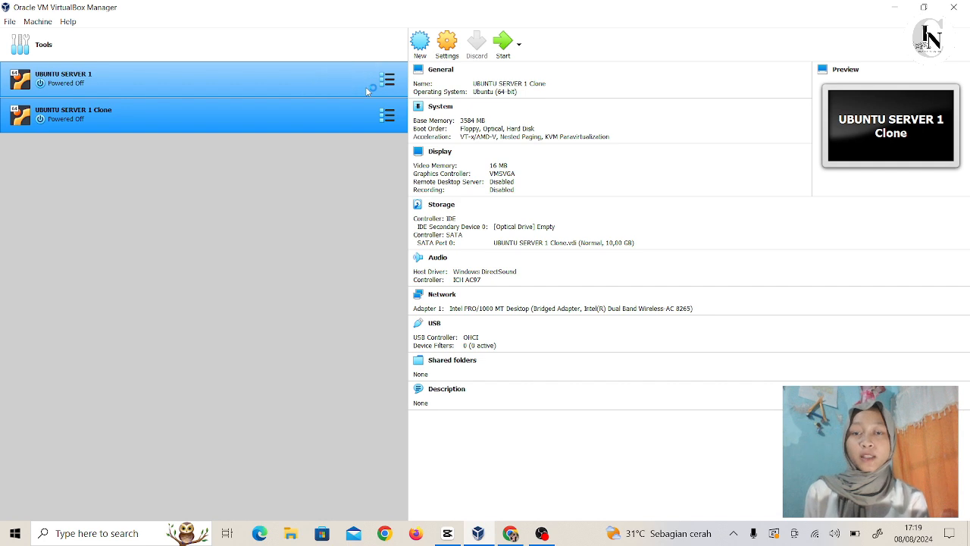
# Step: Check the attachment mode and interface of Adapter 1 on UBUNTU SERVER 1 and UBUNTU SERVER 1 Clone, accepting both settings dialogs
pyautogui.click(367, 92)
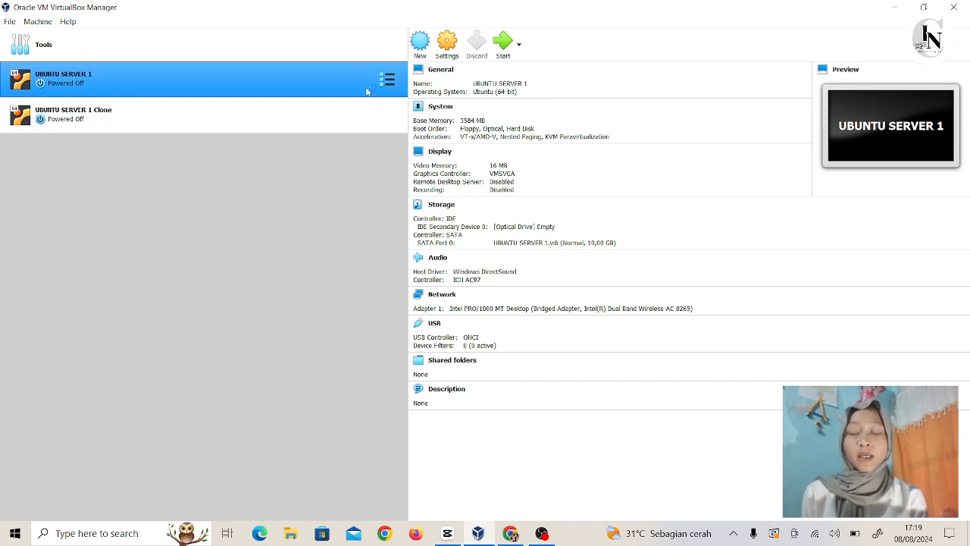
pyautogui.click(449, 45)
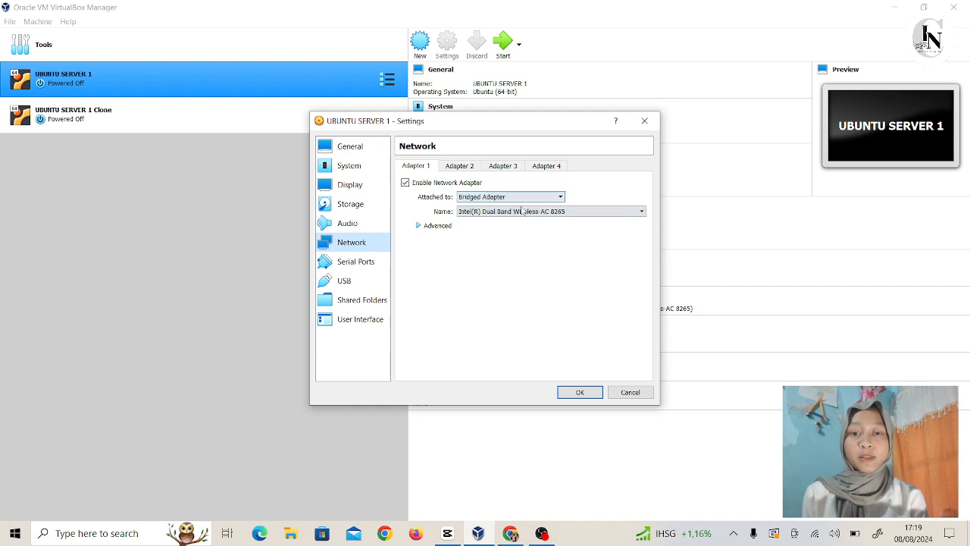
pyautogui.click(579, 400)
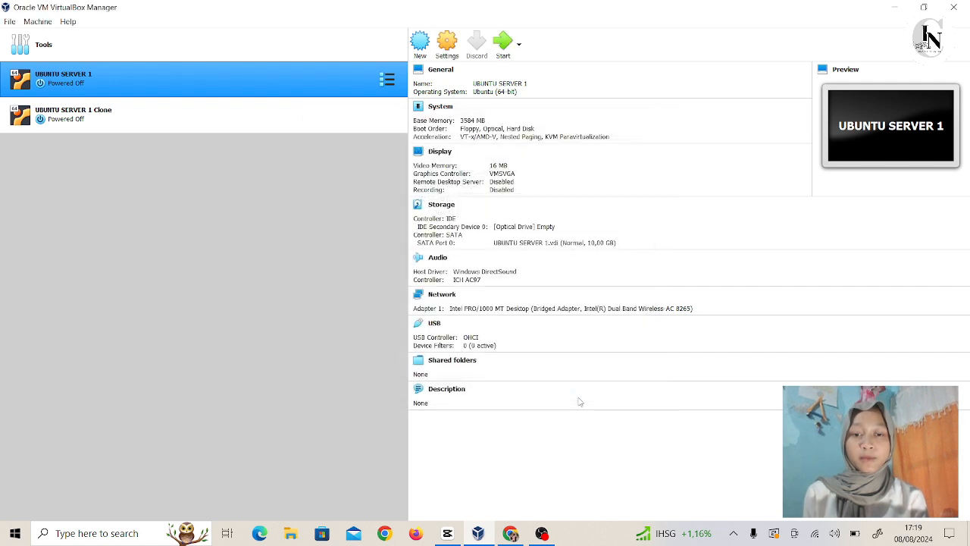
pyautogui.click(311, 124)
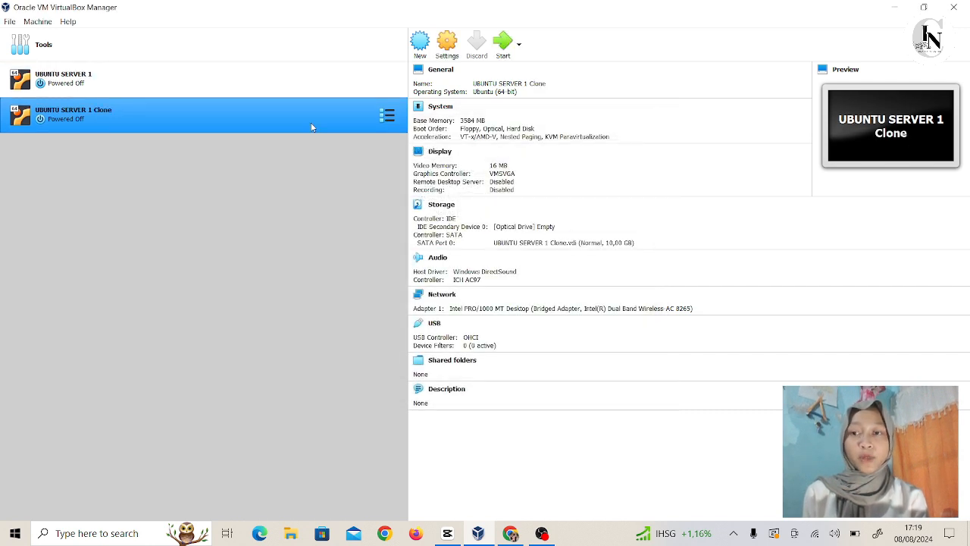
pyautogui.click(448, 45)
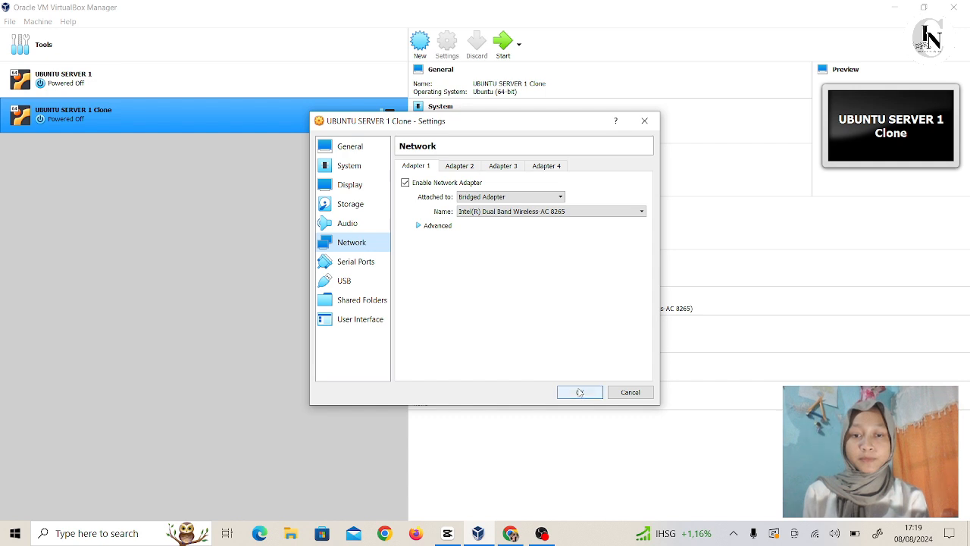
pyautogui.click(579, 391)
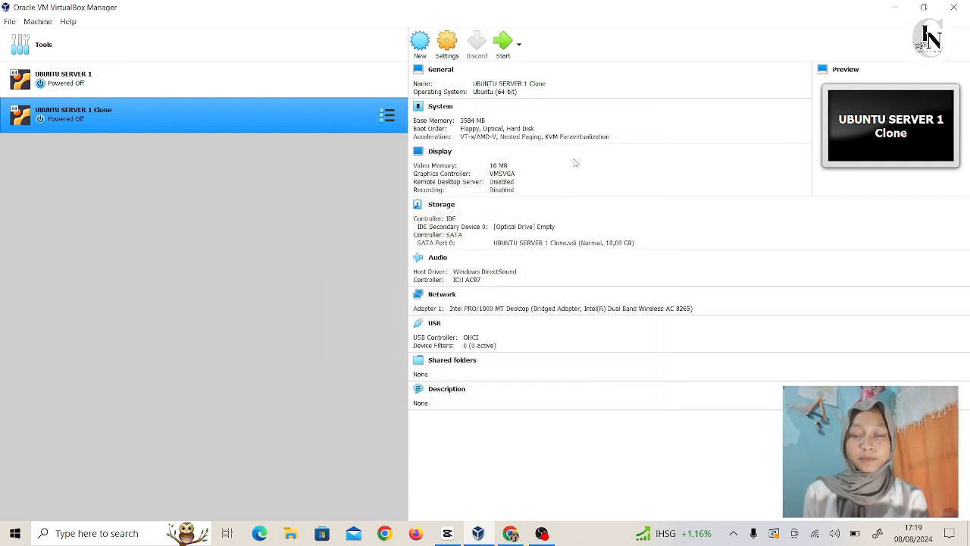
# Step: Start UBUNTU SERVER 1 Clone, and on ubuntu server new open /etc/netplan/00-installer-config.yaml in nano with sudo
pyautogui.click(502, 44)
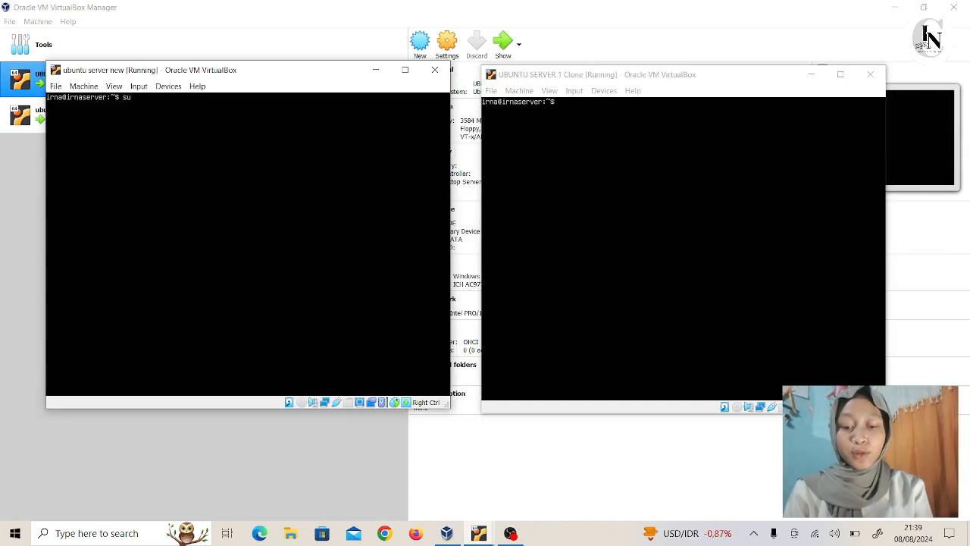
pyautogui.write('do ')
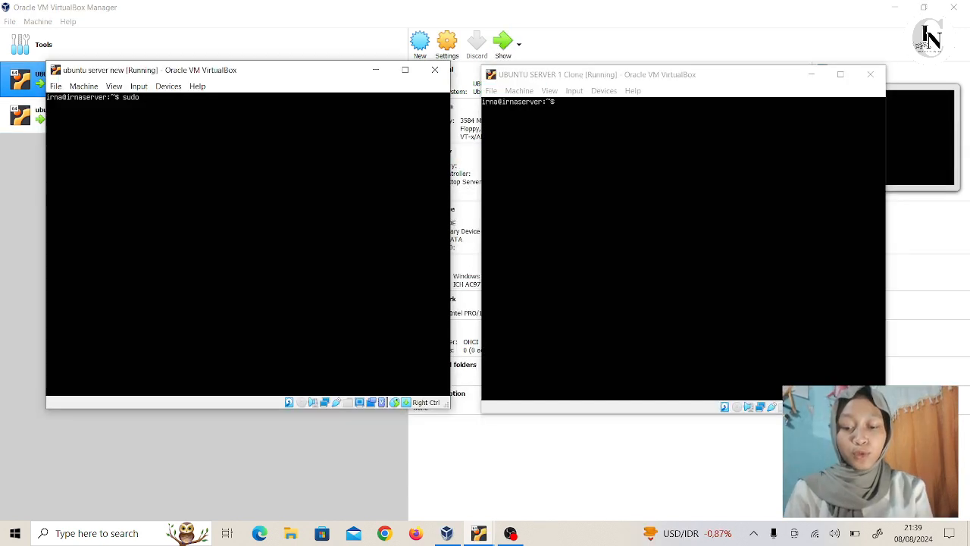
pyautogui.write('nano')
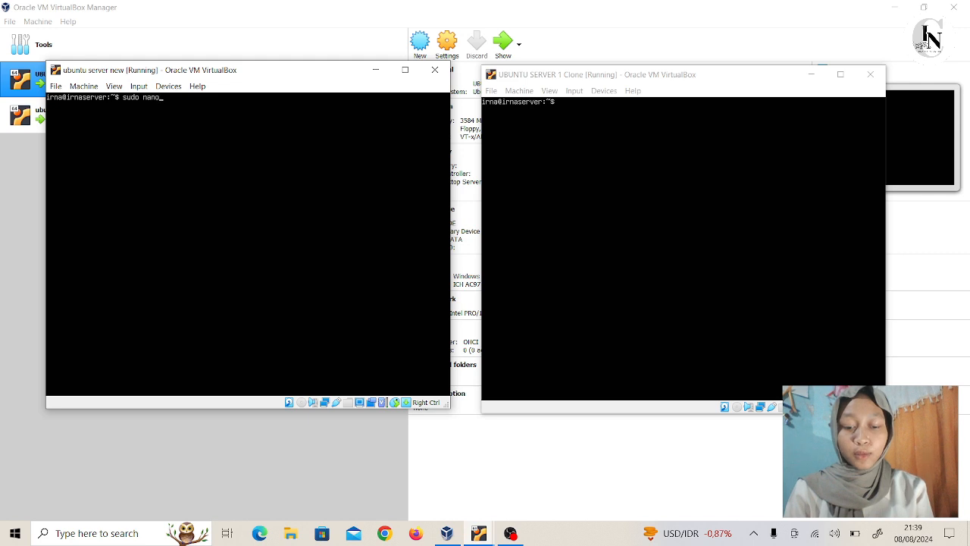
pyautogui.write(' /etc')
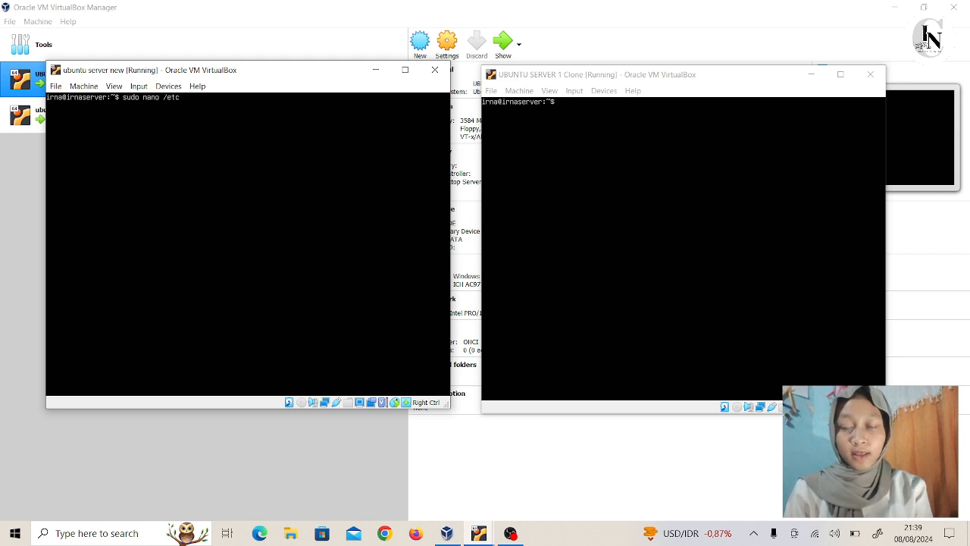
pyautogui.write('/netplan')
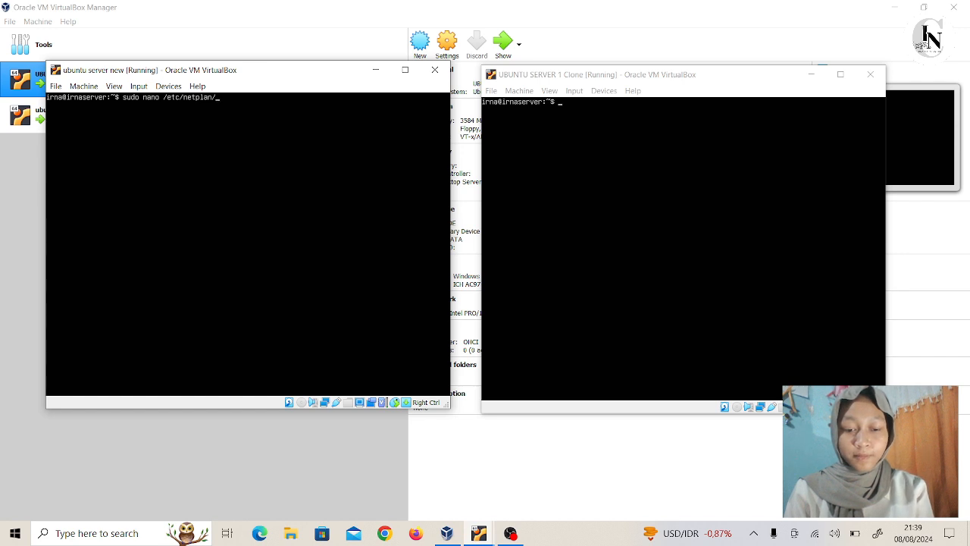
pyautogui.write('/00-')
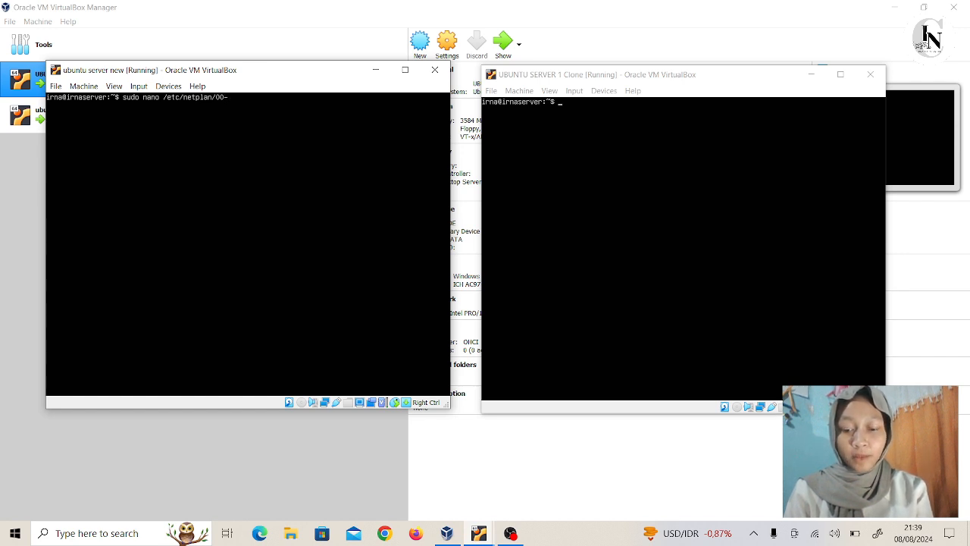
pyautogui.write('installe')
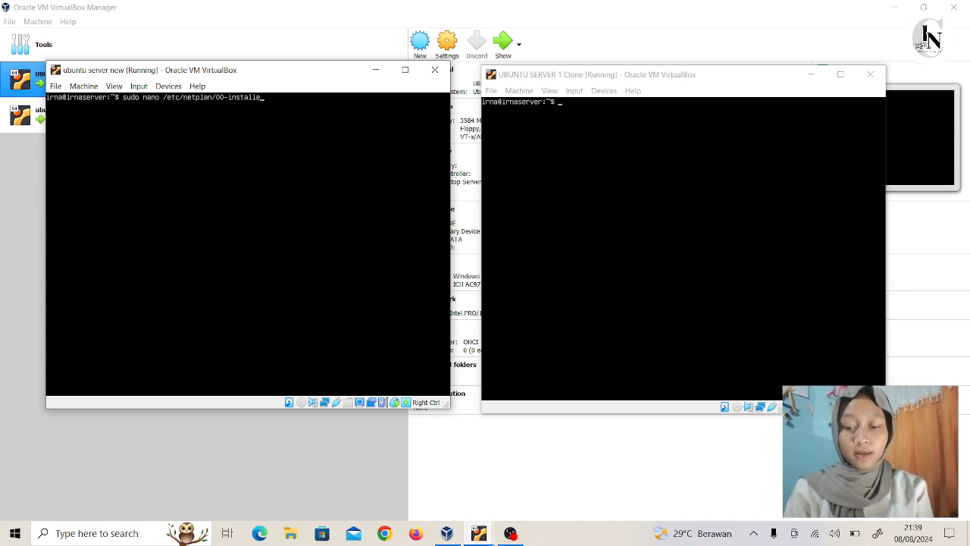
pyautogui.write('r')
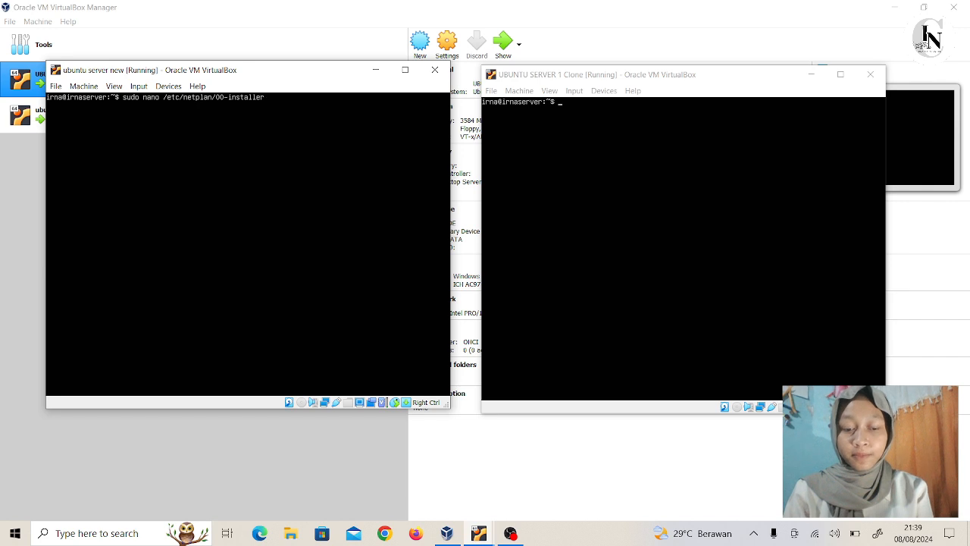
pyautogui.write('-config')
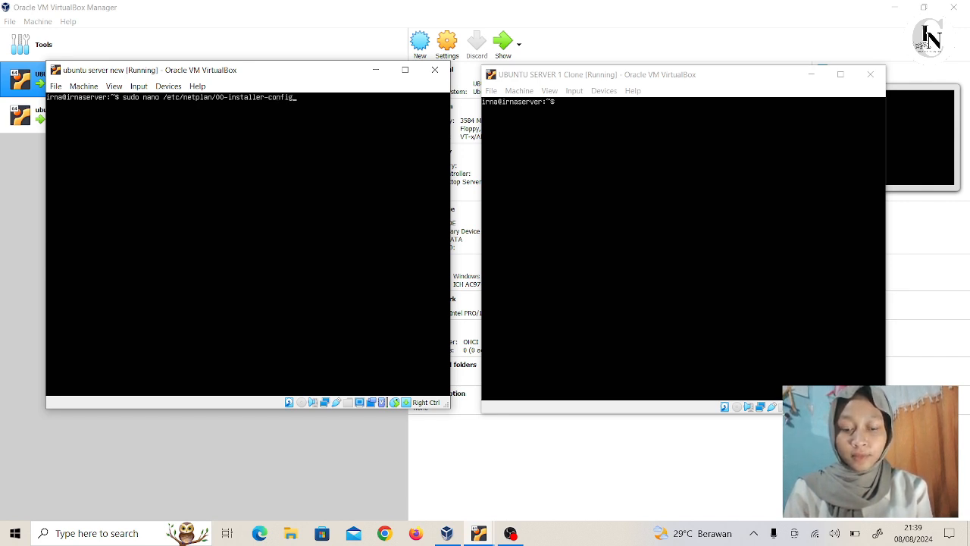
pyautogui.write('.yaml')
pyautogui.press('Return')
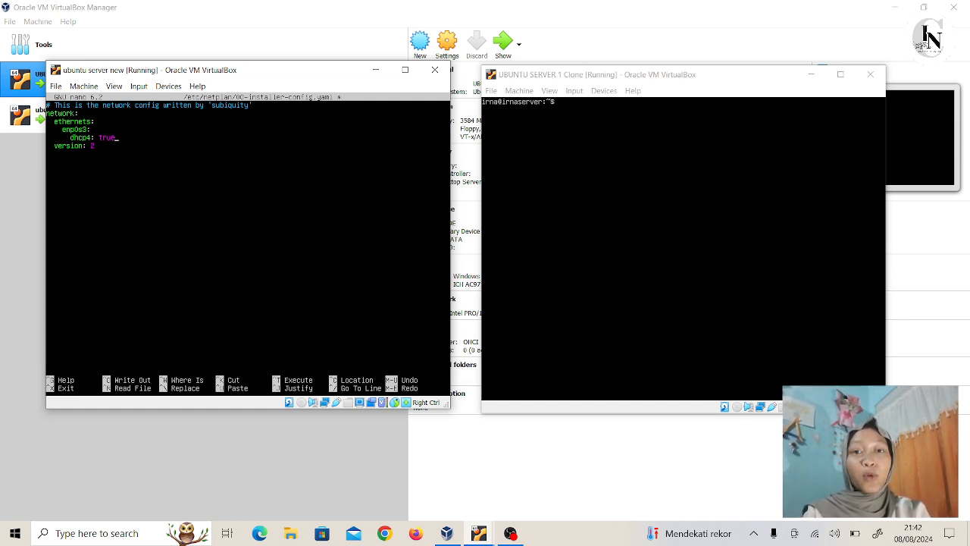
# Step: Set dhcp4 to no for enp0s3 in the netplan configuration of ubuntu server new
pyautogui.press('BackSpace')
pyautogui.press('BackSpace')
pyautogui.press('BackSpace')
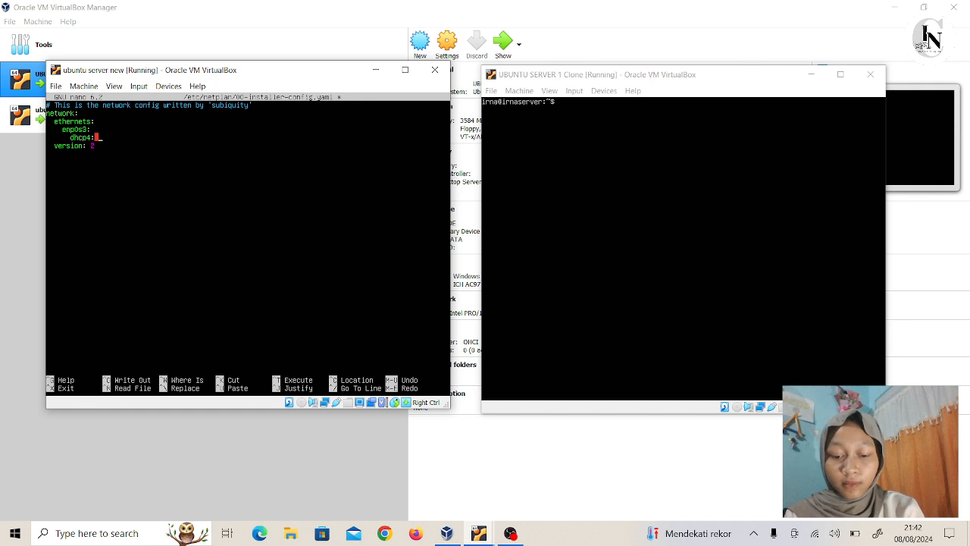
pyautogui.write('no')
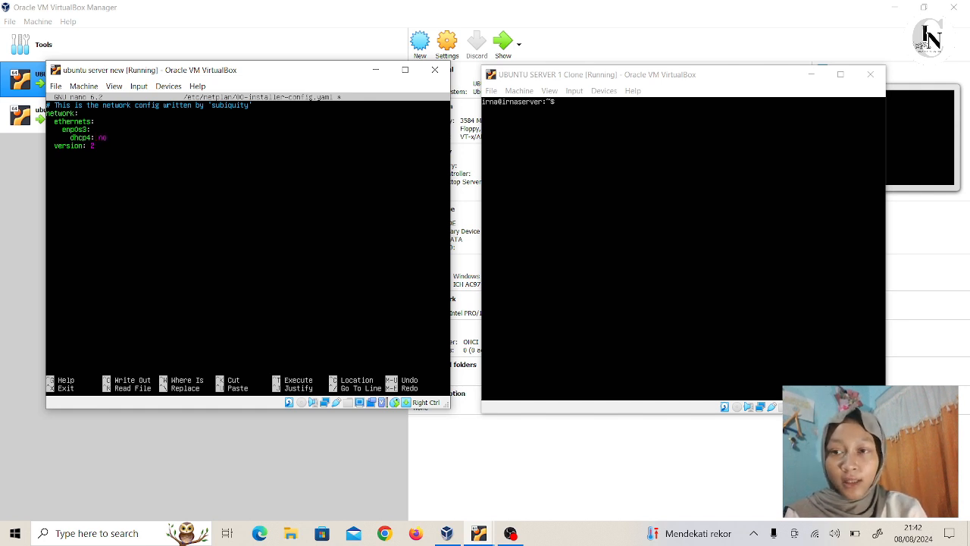
# Step: Add the line "addresses: [192.168.1.1/24]" below dhcp4, then save the netplan file under its existing name and exit nano
pyautogui.press('Return')
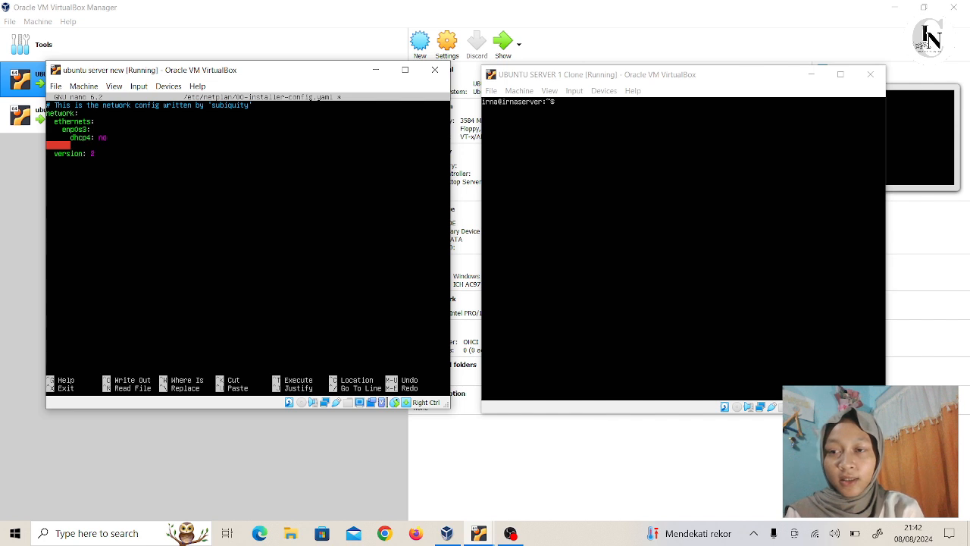
pyautogui.write('addre')
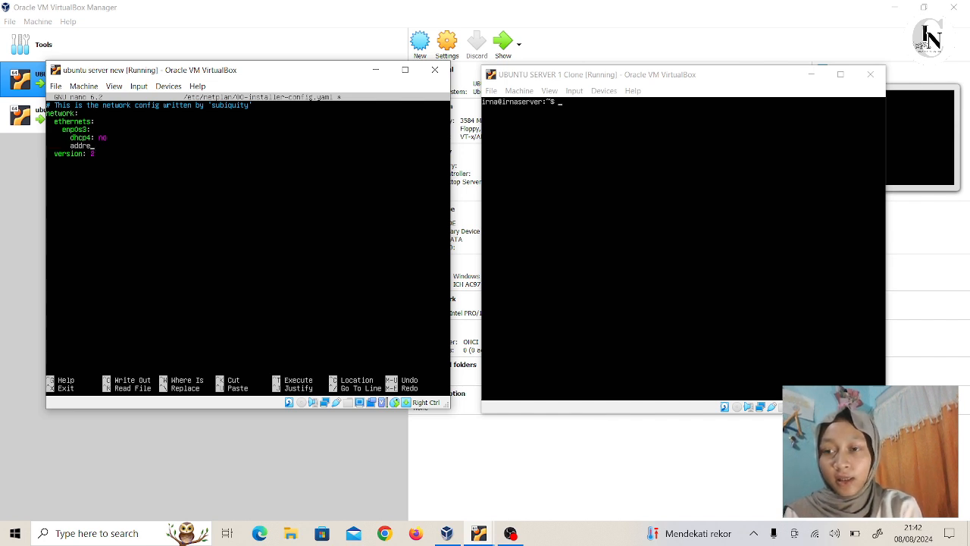
pyautogui.write('ss')
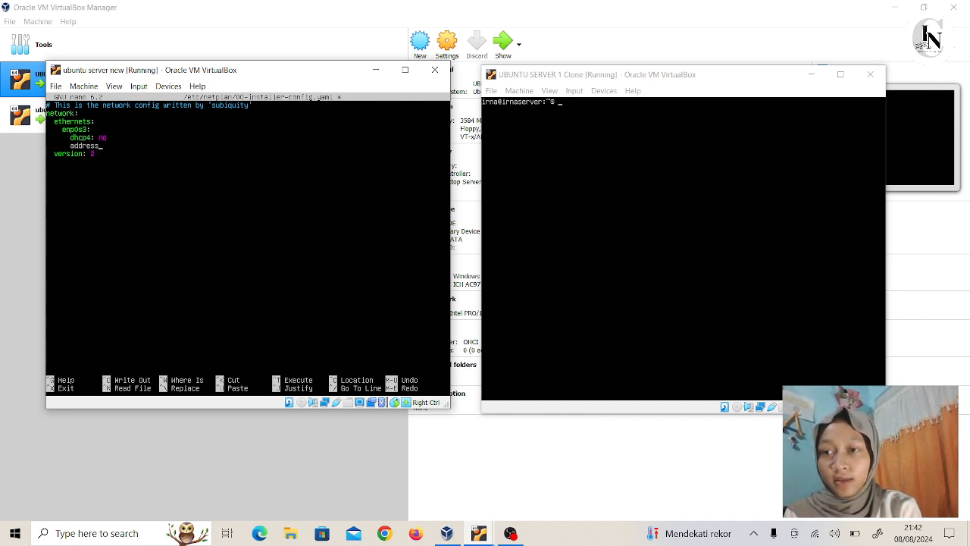
pyautogui.write('es')
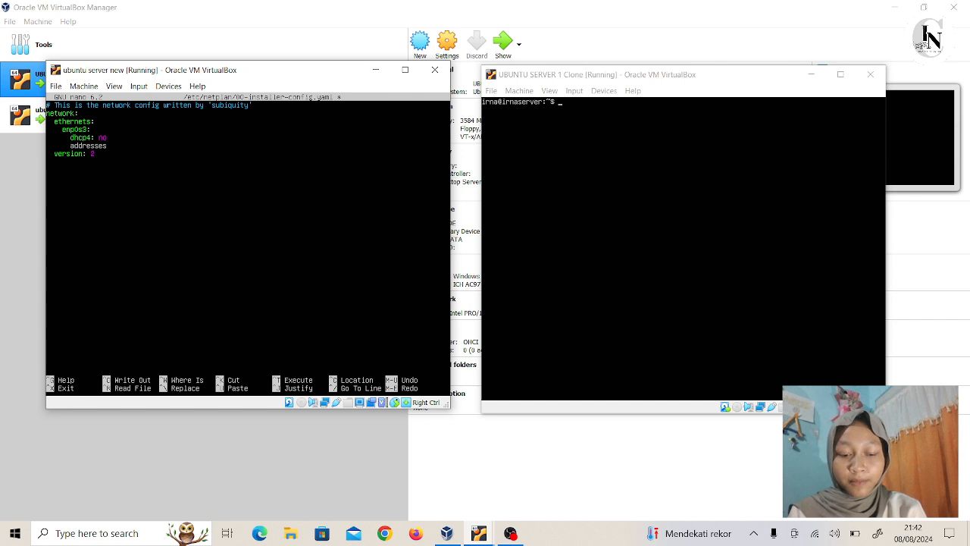
pyautogui.write(':')
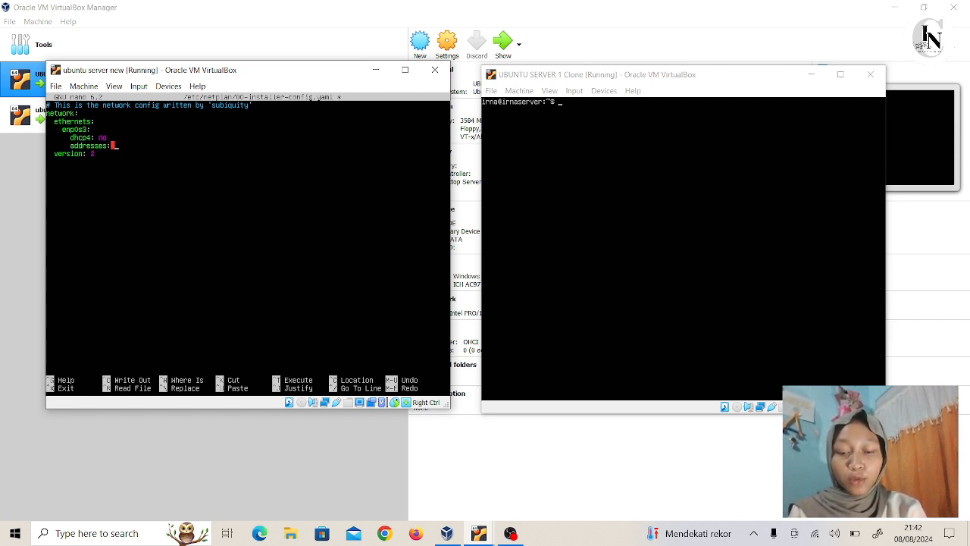
pyautogui.write(' [192.168.1.1/24]')
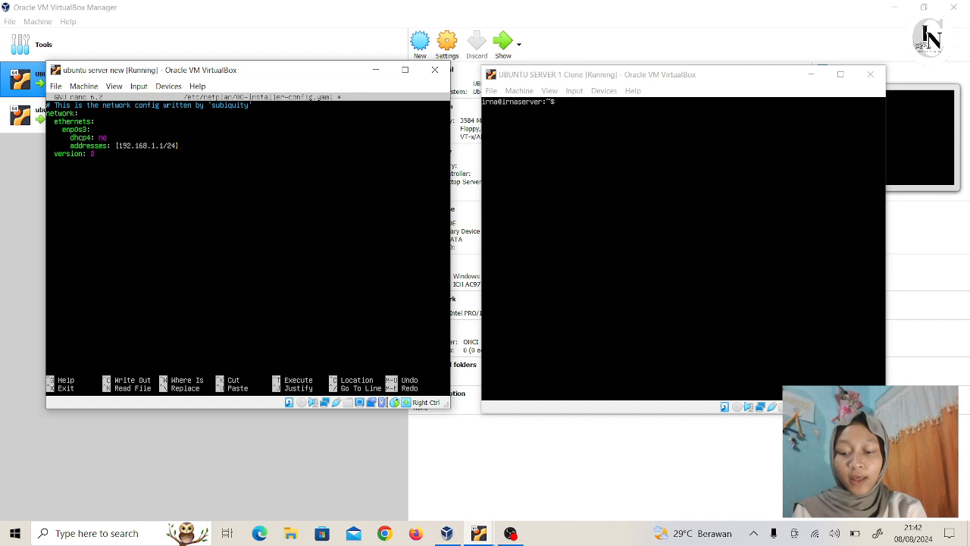
pyautogui.hotkey('ctrl', 'x')
pyautogui.press('y')
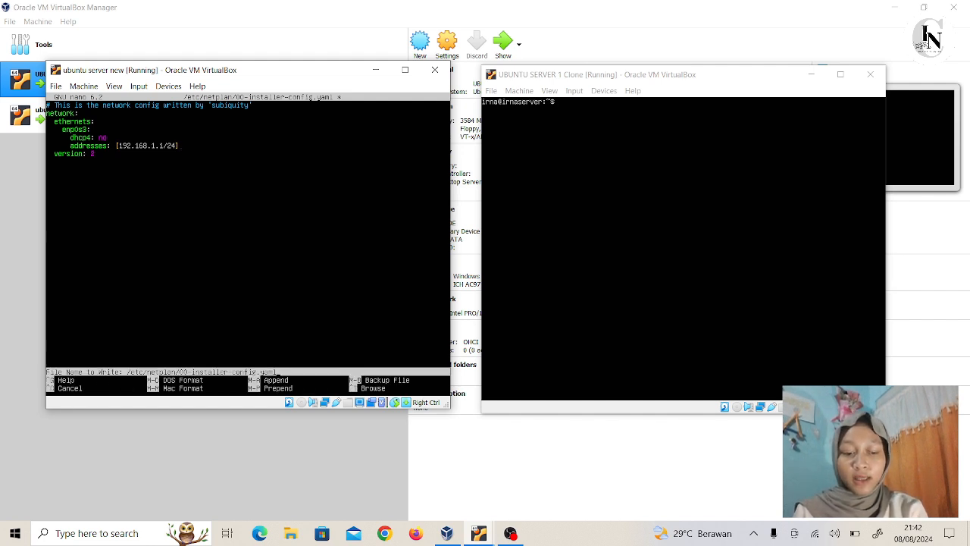
pyautogui.press('Return')
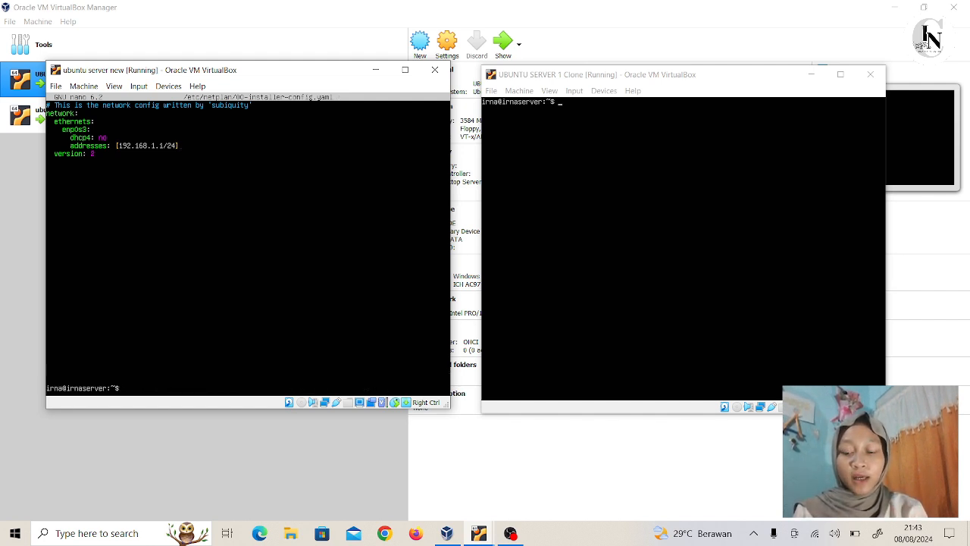
# Step: Apply the configuration on ubuntu server new with "sudo netplan apply" and list its interfaces with "ip address"
pyautogui.write('sudo n')
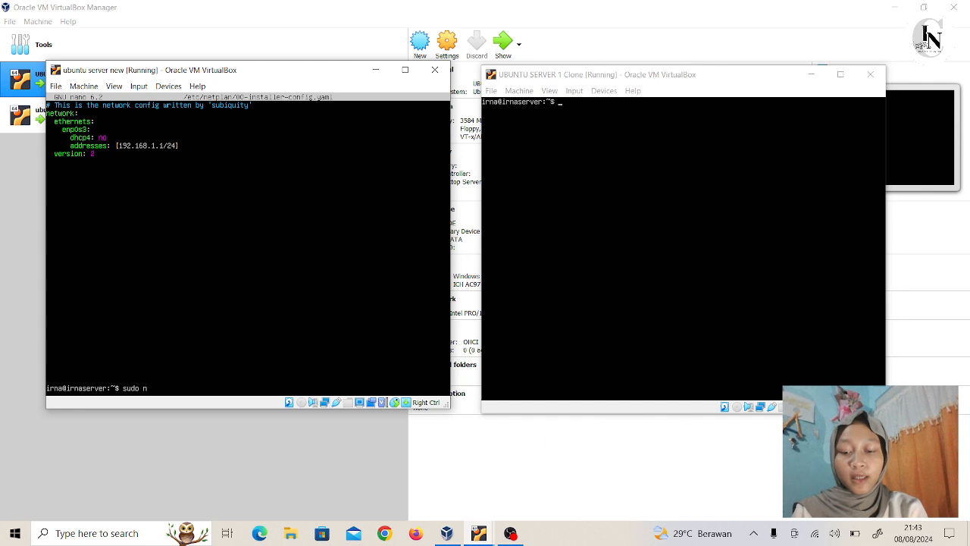
pyautogui.write('etpla')
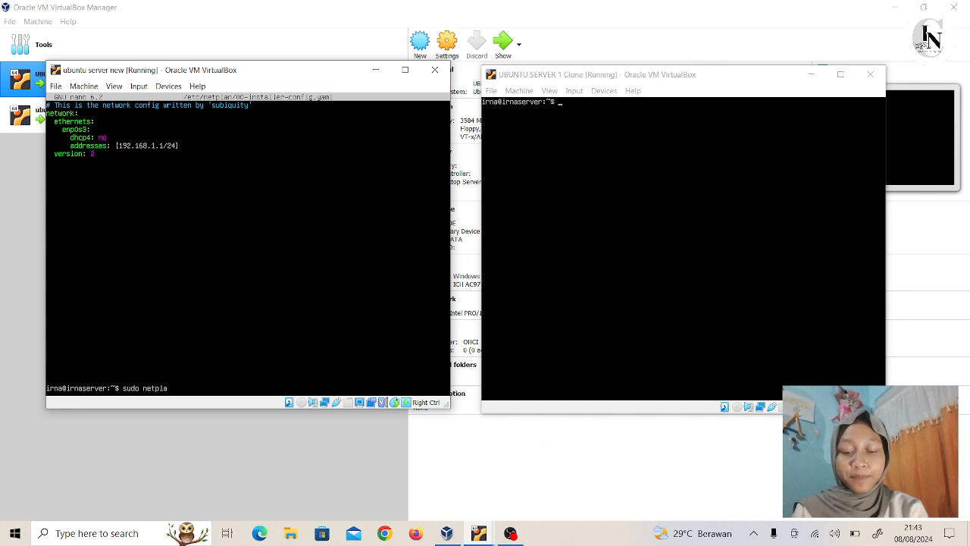
pyautogui.write('n ap')
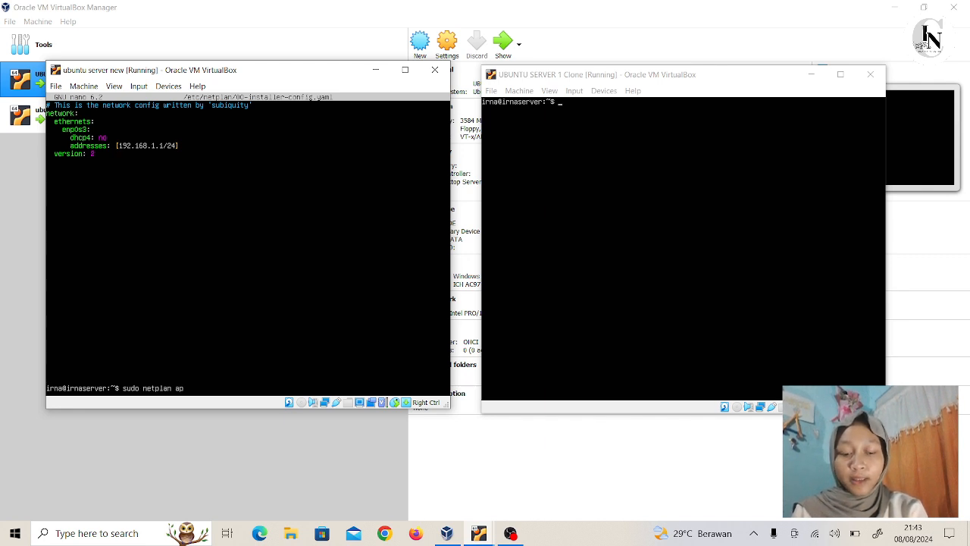
pyautogui.write('ply')
pyautogui.press('Return')
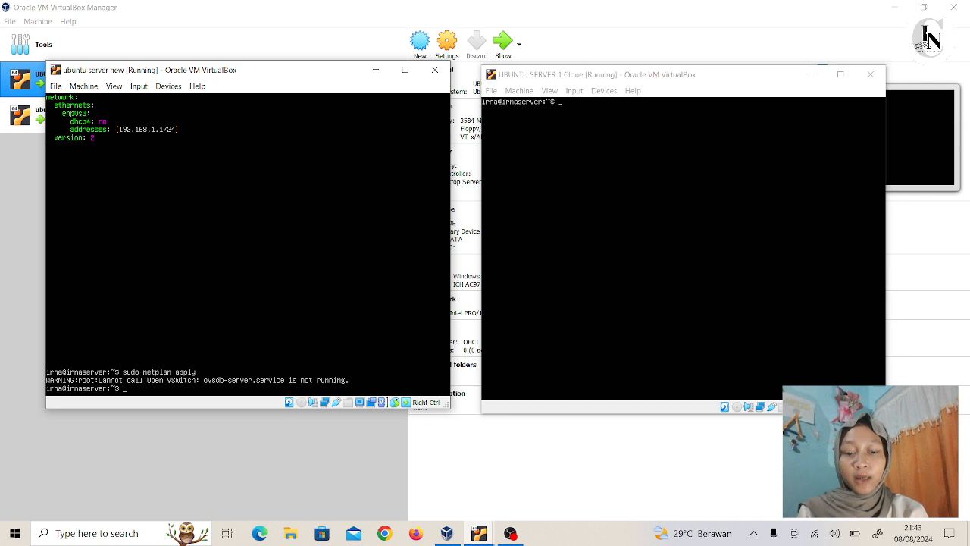
pyautogui.write('ip address')
pyautogui.press('Return')
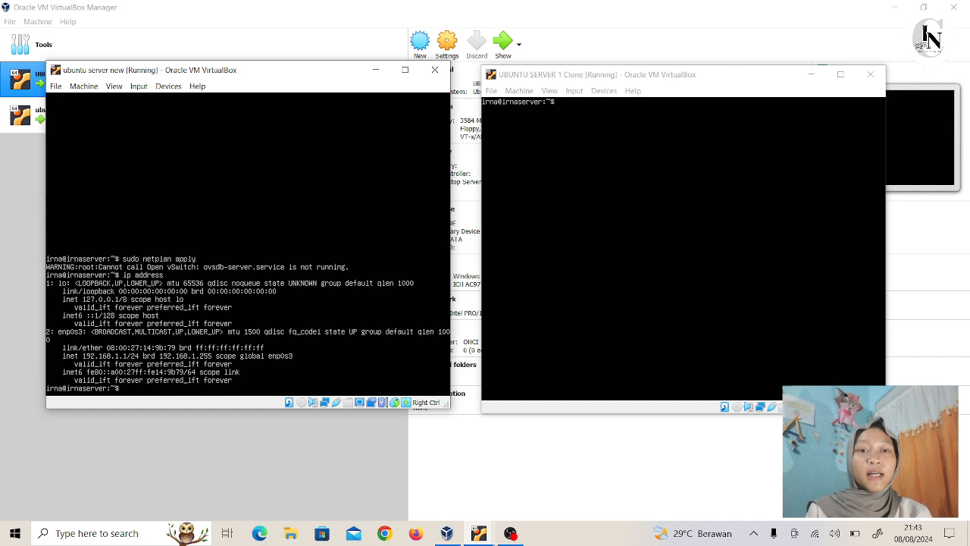
# Step: Switch to the UBUNTU SERVER 1 Clone console, review /etc/netplan/00-installer-config.yaml in nano, and exit without changes
pyautogui.hotkey('alt', 'Tab')
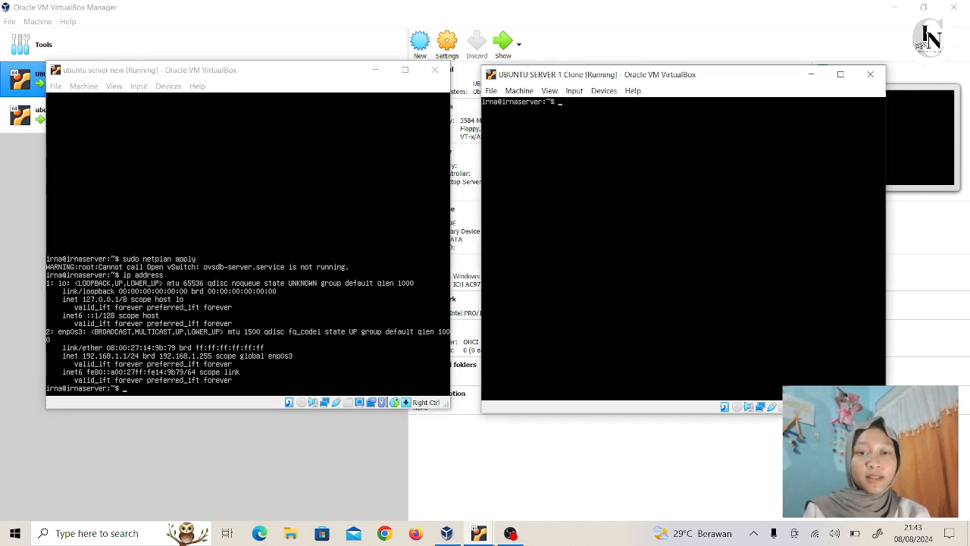
pyautogui.press('Up')
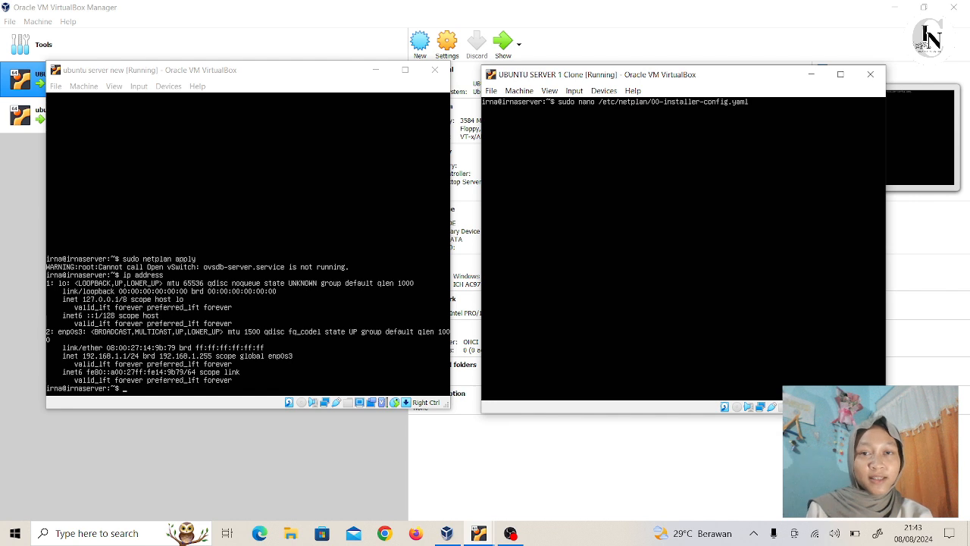
pyautogui.press('Return')
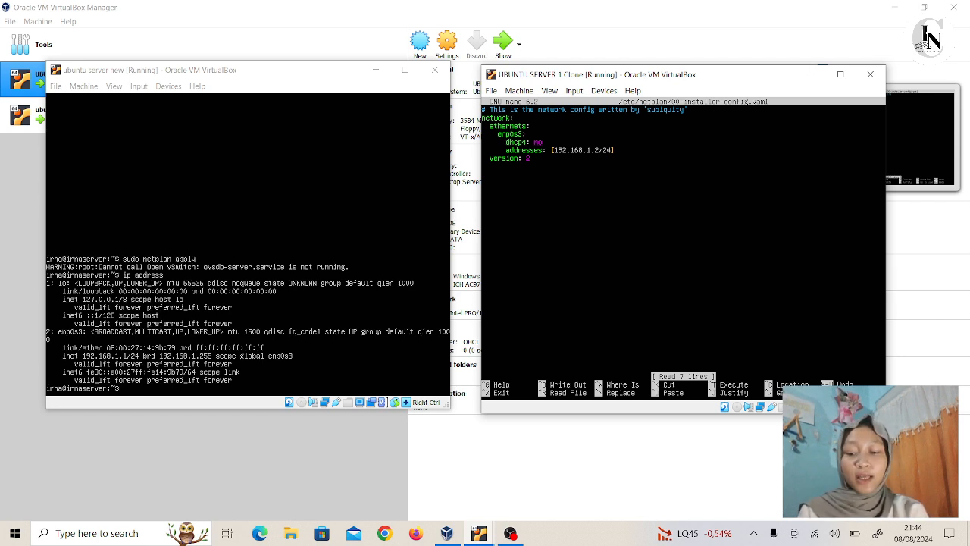
pyautogui.hotkey('ctrl', 'x')
# Step: Run "sudo netplan apply" on UBUNTU SERVER 1 Clone and list its interface addresses with "ip address"
pyautogui.write('sudo netplan apply')
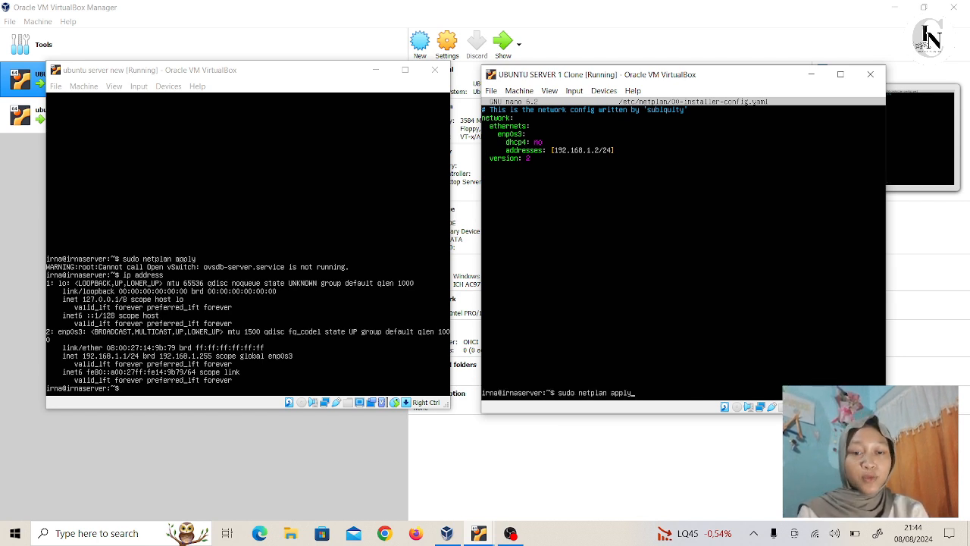
pyautogui.press('Return')
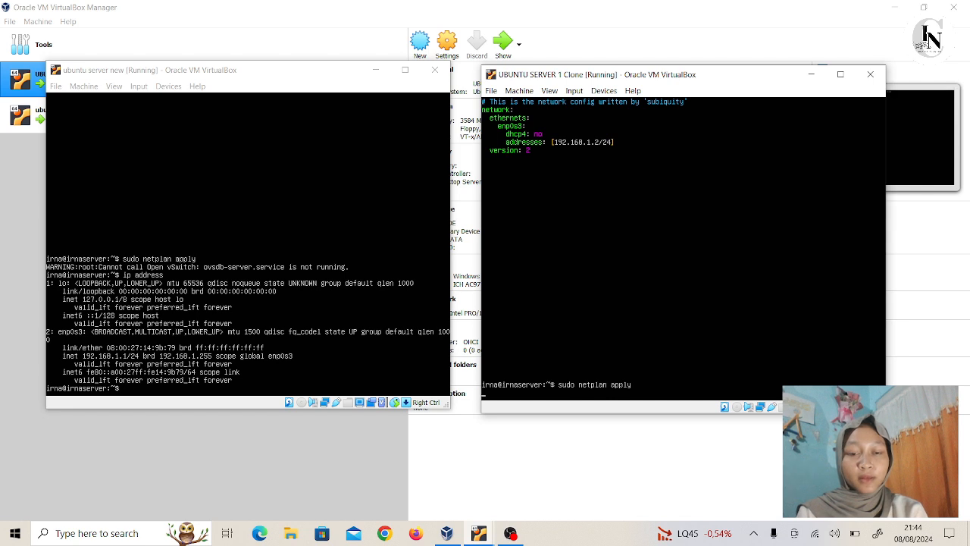
pyautogui.write('i')
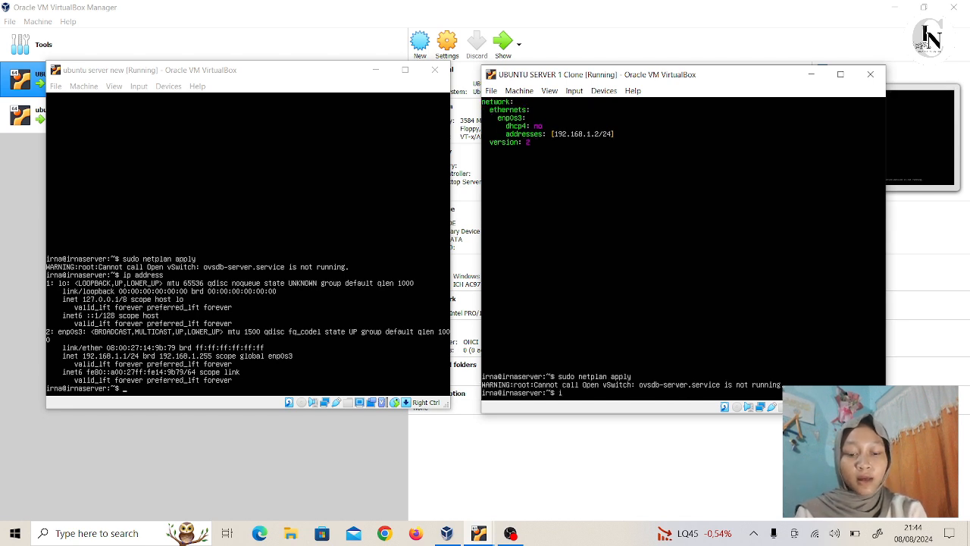
pyautogui.write('p addre')
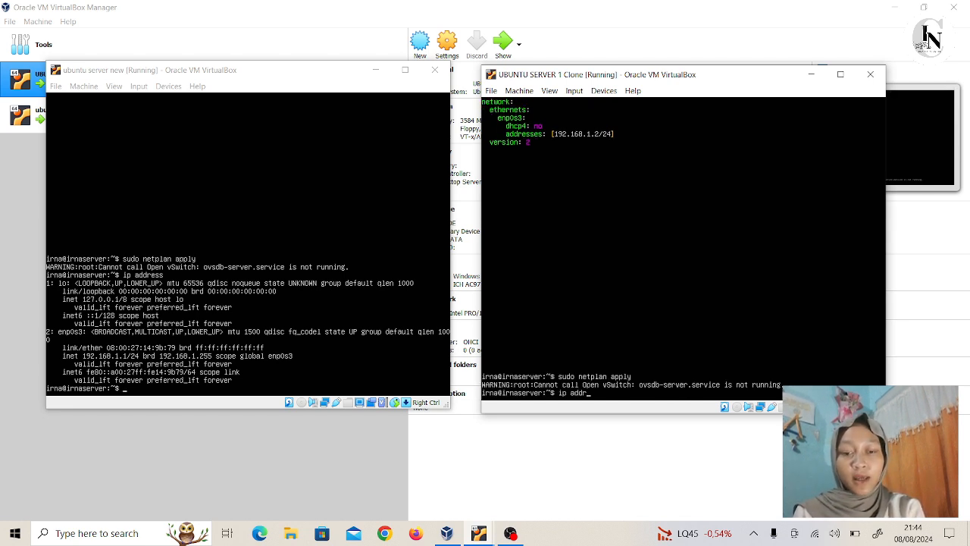
pyautogui.write('s')
pyautogui.press('Return')
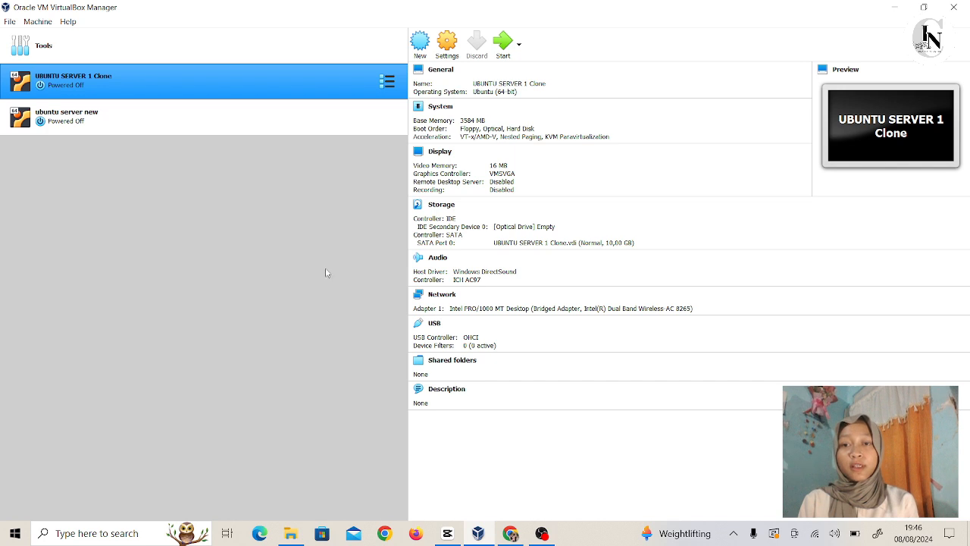
# Step: Attach Adapter 1 of UBUNTU SERVER 1 Clone to the Internal Network named "internal 1" and save the settings
pyautogui.hotkey('ctrl', 's')
pyautogui.click(353, 250)
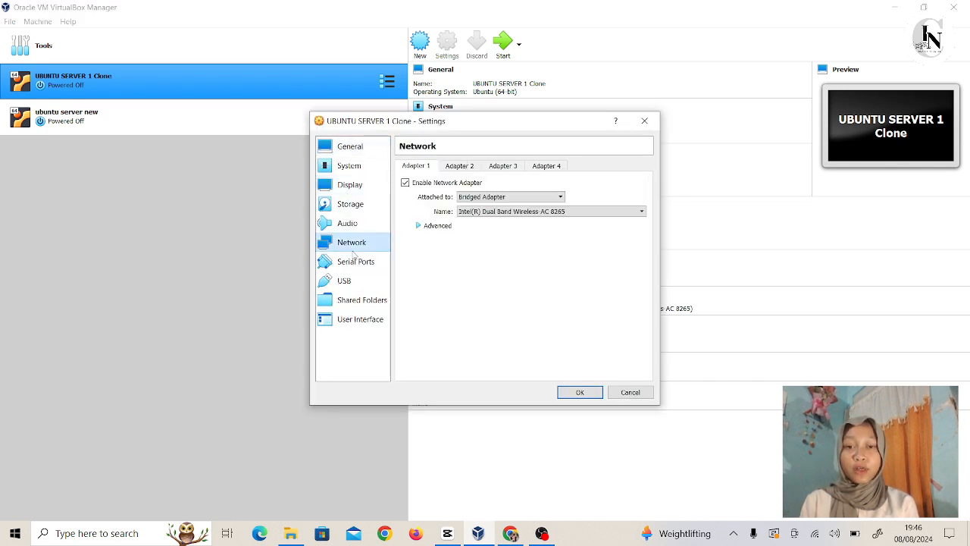
pyautogui.click(464, 199)
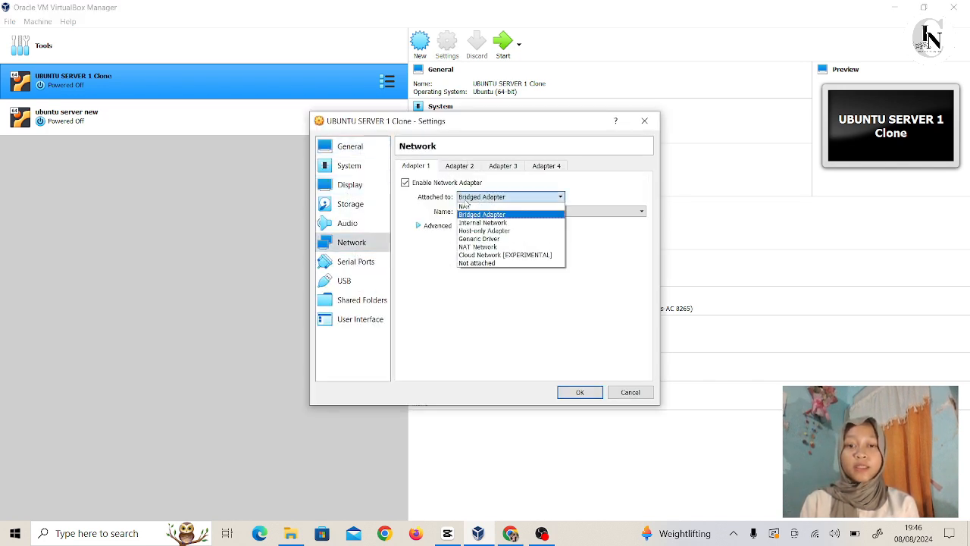
pyautogui.click(471, 222)
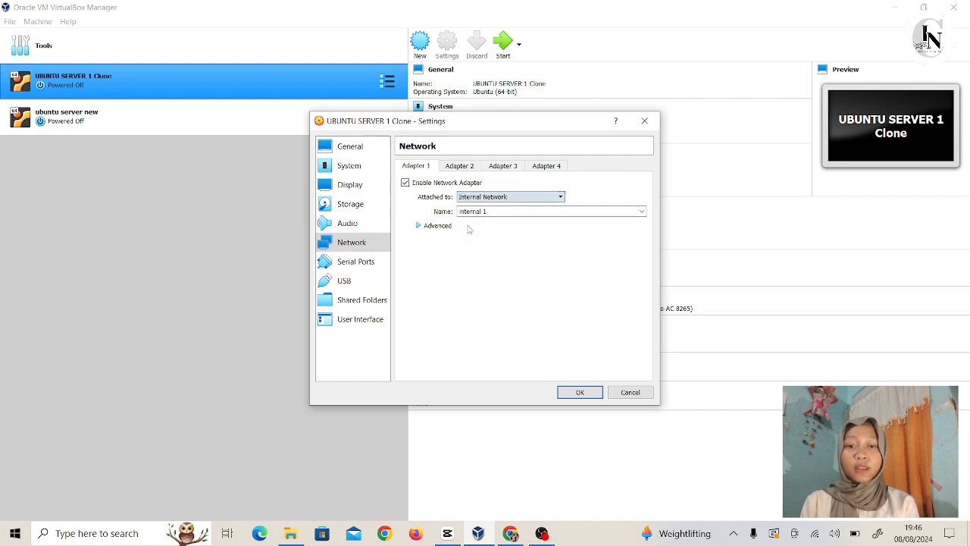
pyautogui.click(580, 392)
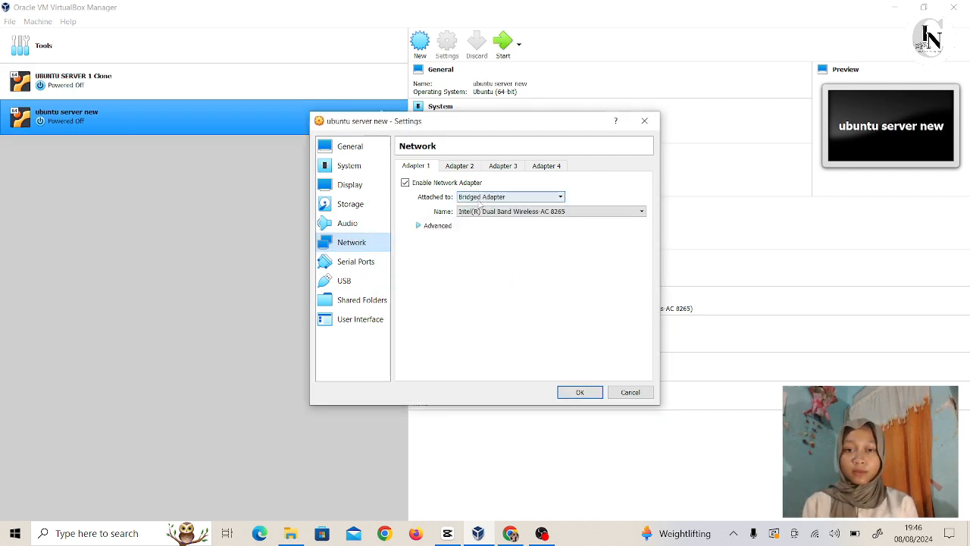
# Step: Attach Adapter 1 of ubuntu server new to the Internal Network "internal 1", save the settings, and select UBUNTU SERVER 1 Clone
pyautogui.click(479, 199)
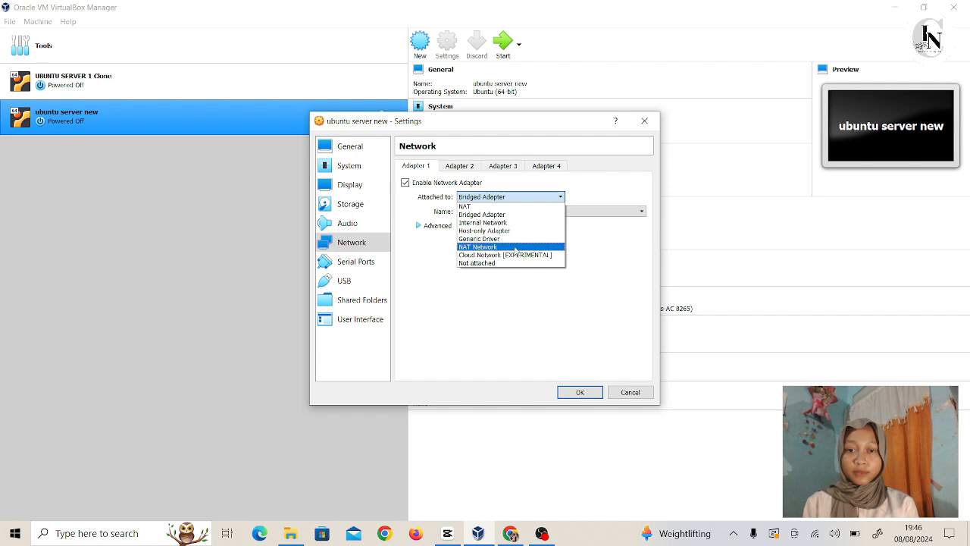
pyautogui.click(507, 223)
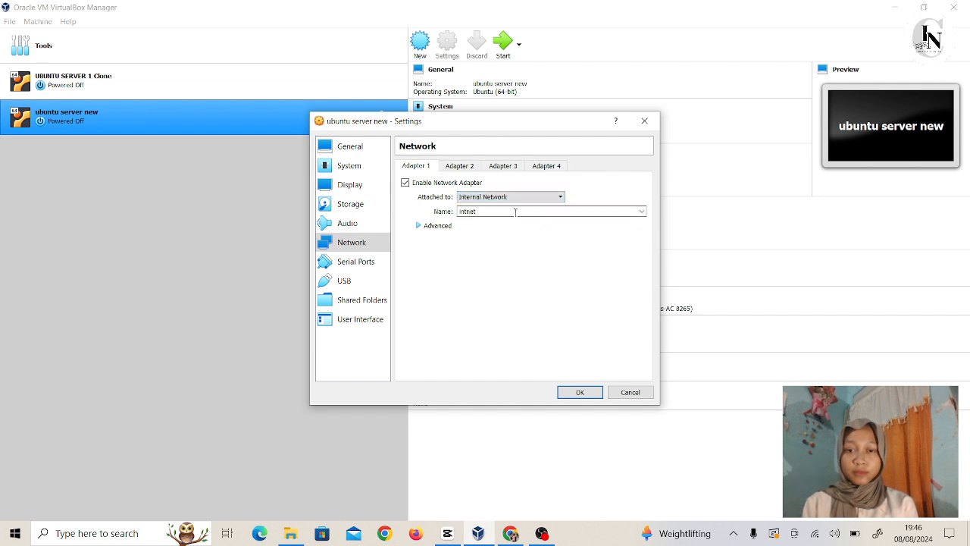
pyautogui.click(641, 211)
pyautogui.click(641, 221)
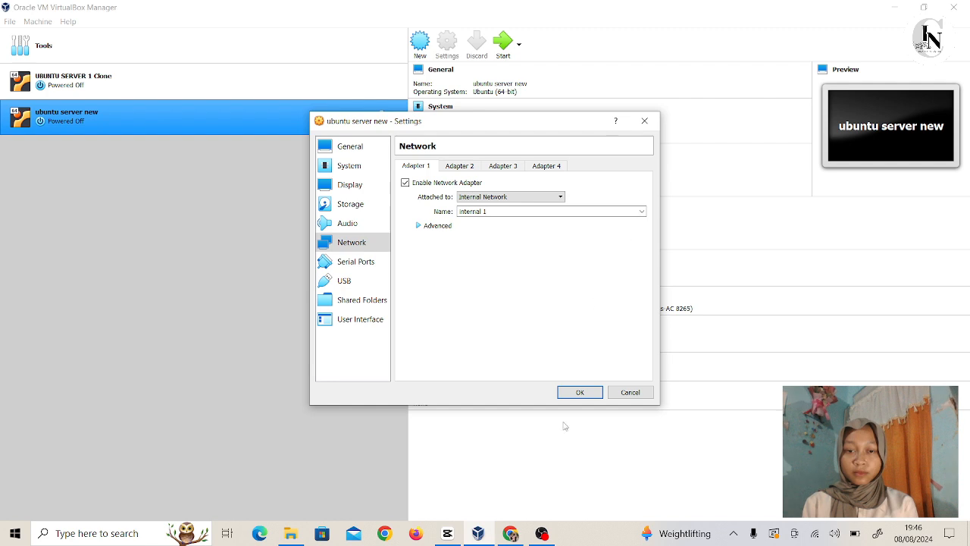
pyautogui.click(582, 391)
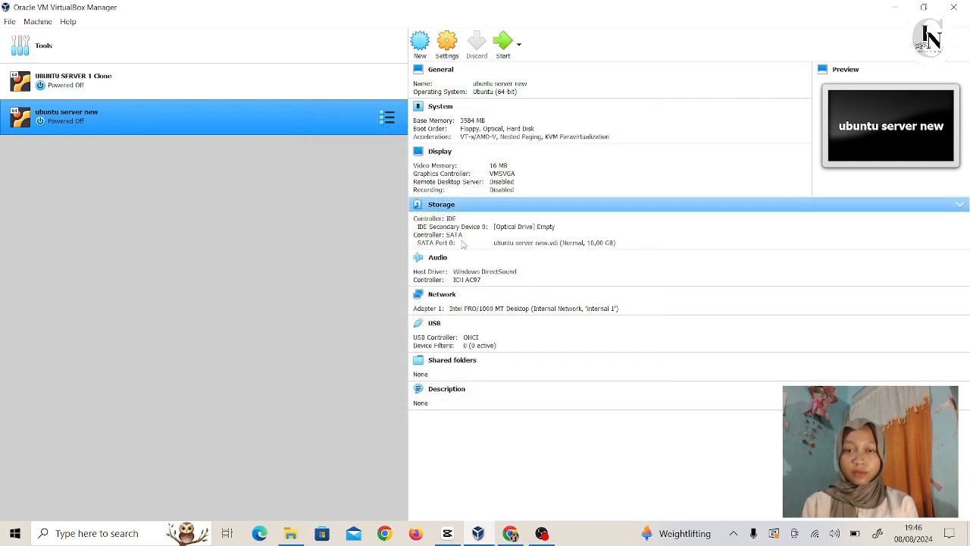
pyautogui.click(330, 94)
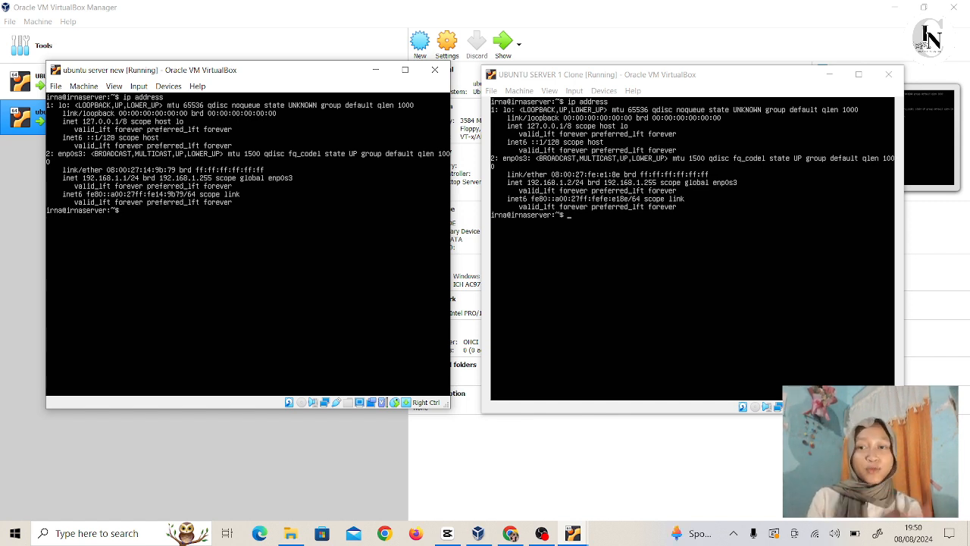
# Step: Test connectivity from ubuntu server new to the clone by running "ping 192.168.1.2" in its console
pyautogui.write('pin')
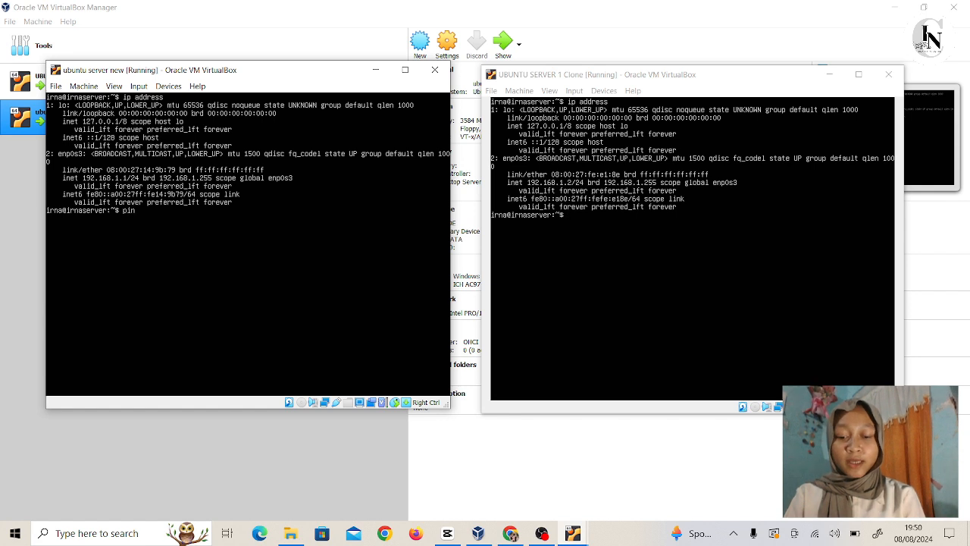
pyautogui.write('g ')
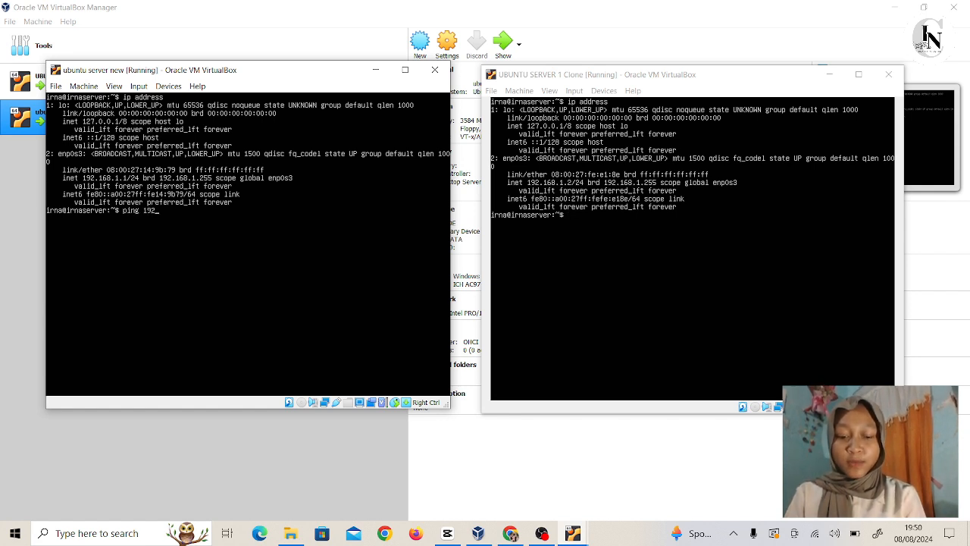
pyautogui.write('192.1')
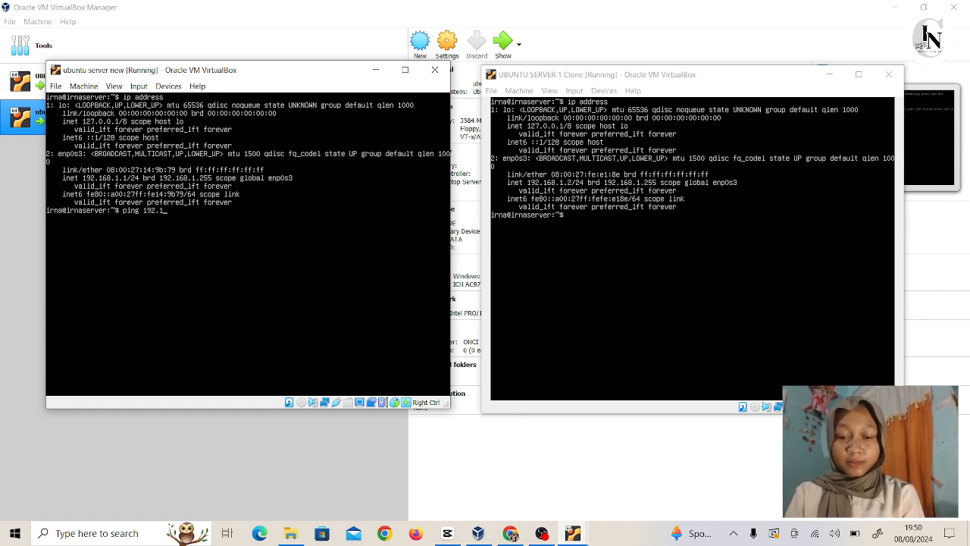
pyautogui.write('68.1.')
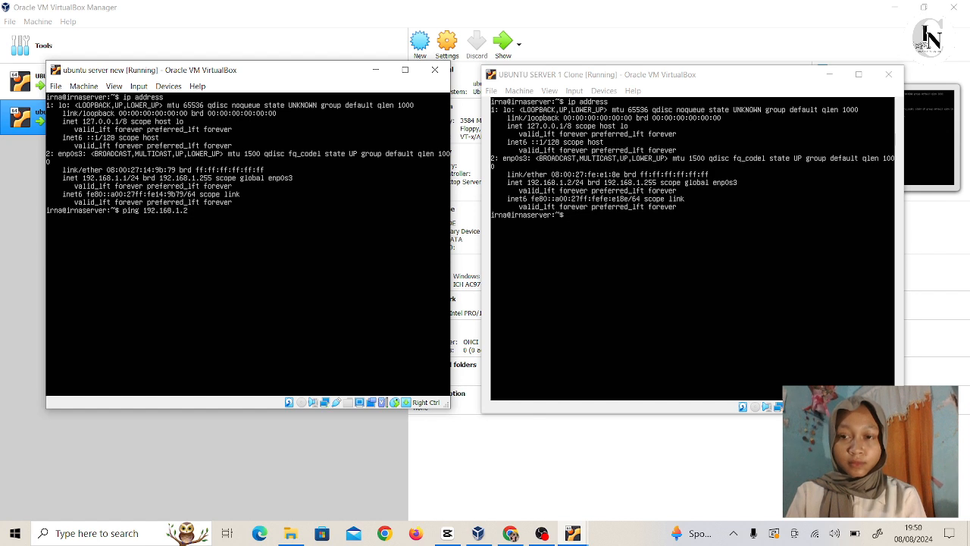
pyautogui.write('2')
pyautogui.press('Return')
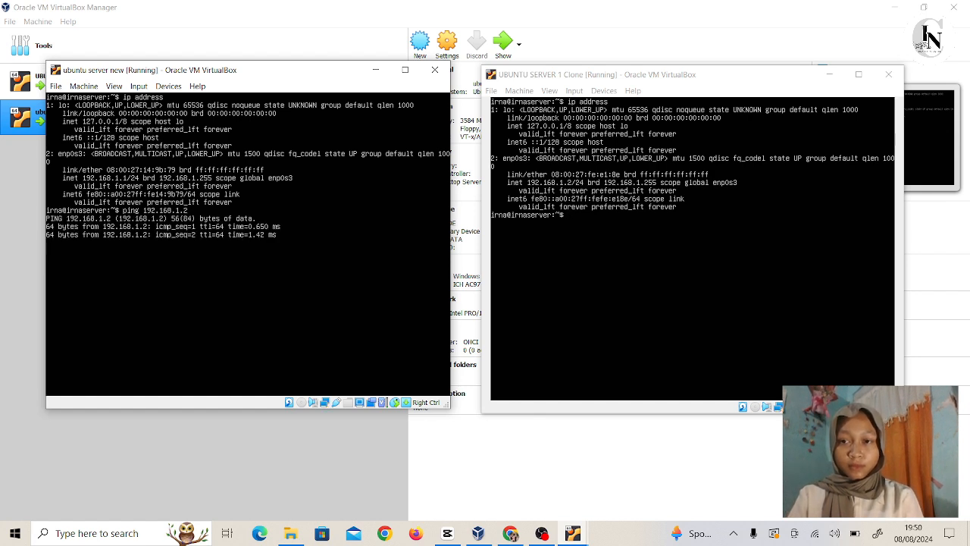
# Step: Switch to the UBUNTU SERVER 1 Clone console and run "ping 192.168.1.1" to test the reverse connection
pyautogui.hotkey('alt', 'Tab')
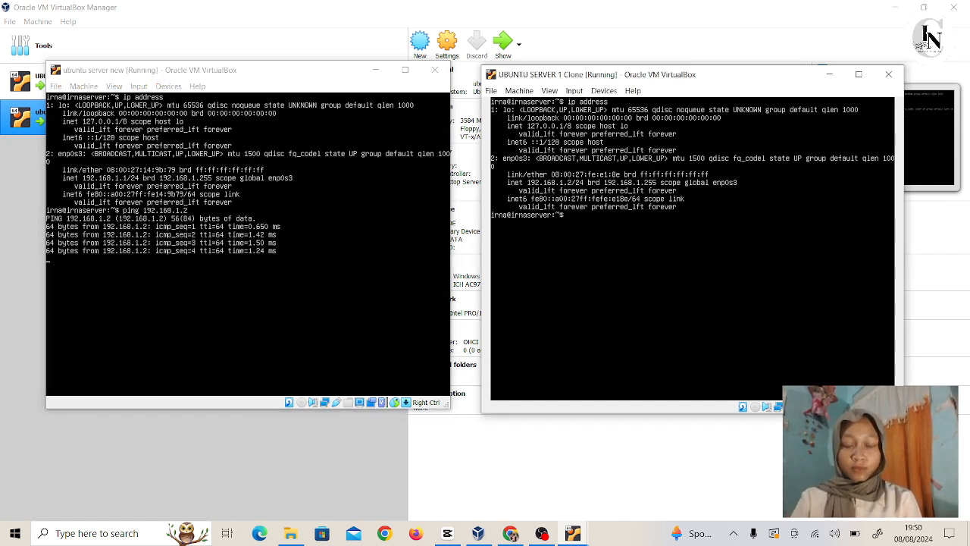
pyautogui.write('ping')
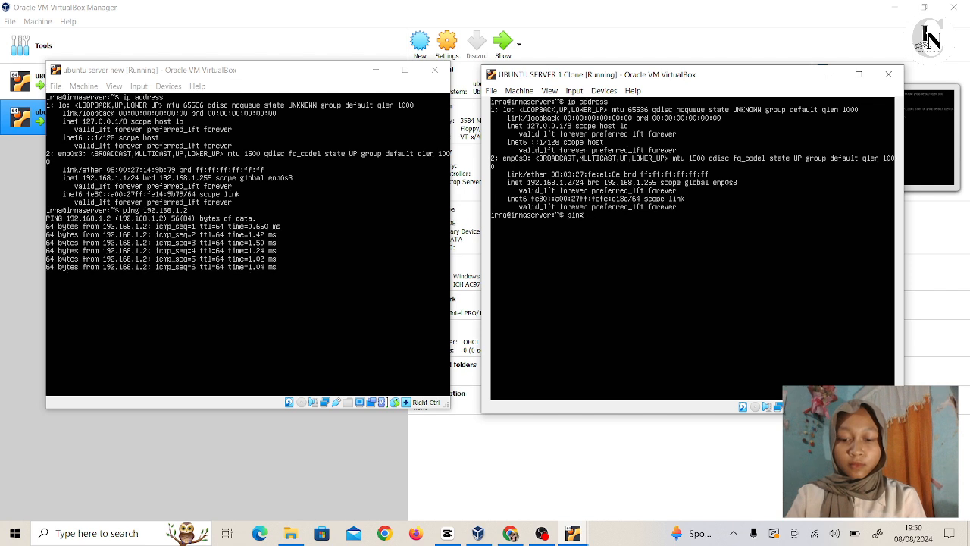
pyautogui.write(' 192.16')
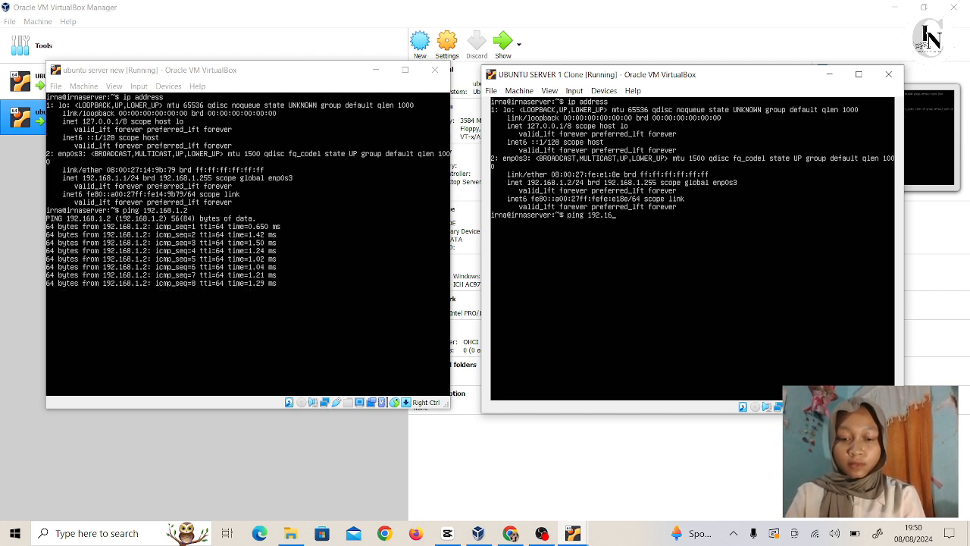
pyautogui.write('8.1.1')
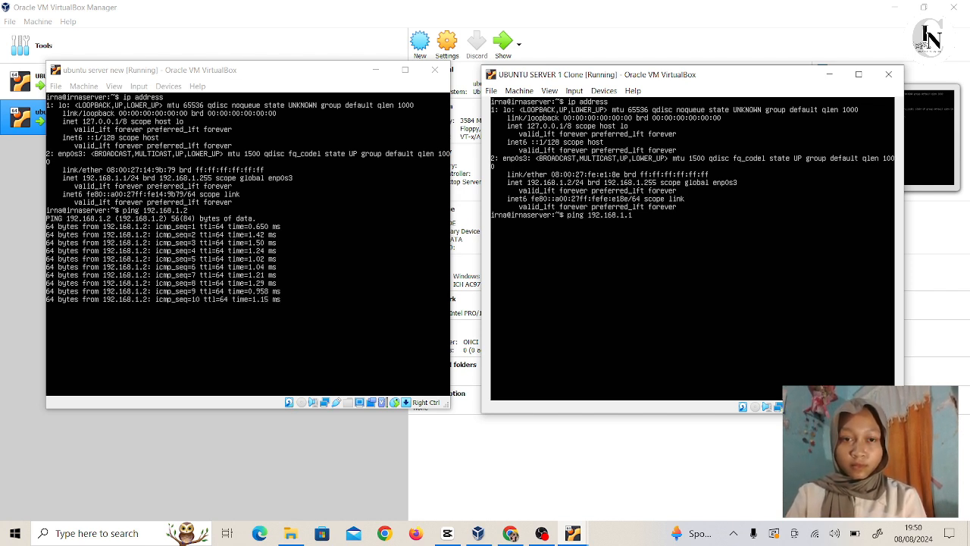
pyautogui.press('Return')
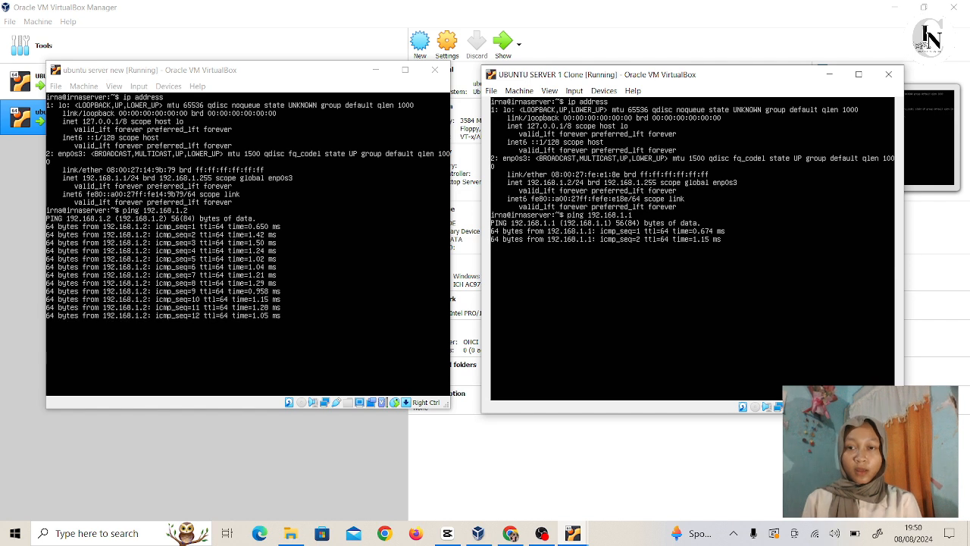